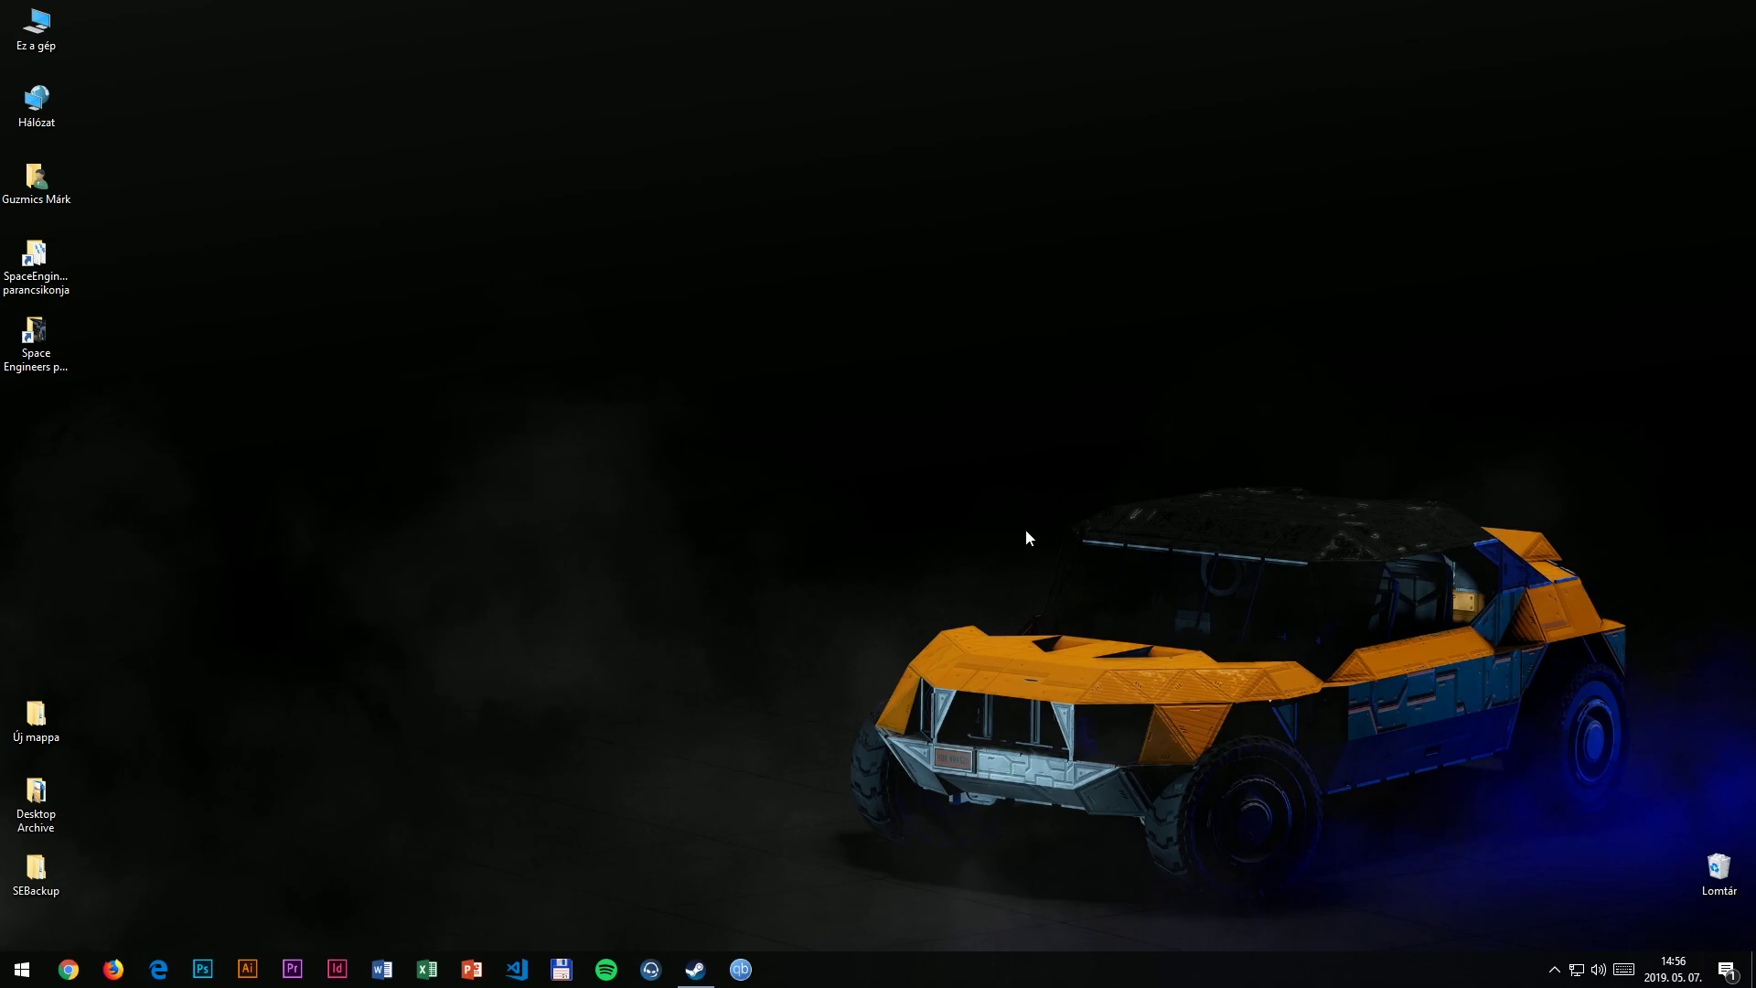
- Browse the Space Engineers Workshop from the Steam library
left_click(695, 968)
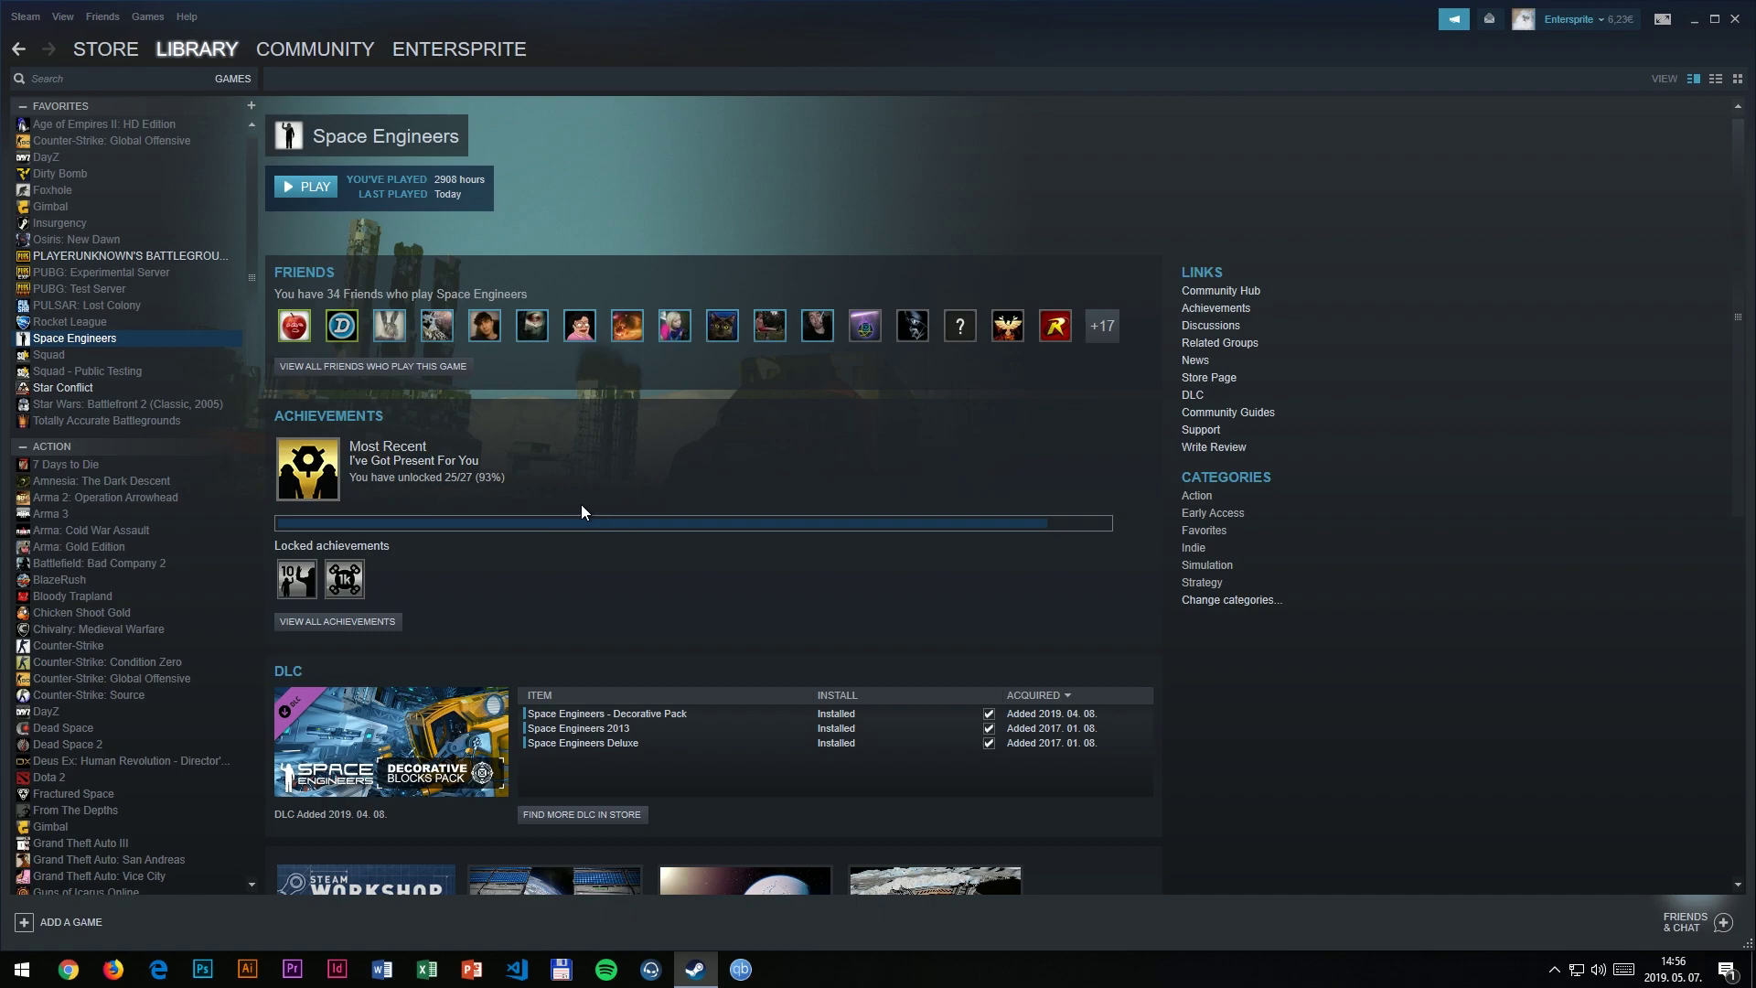
scroll(581, 510, "down", 3)
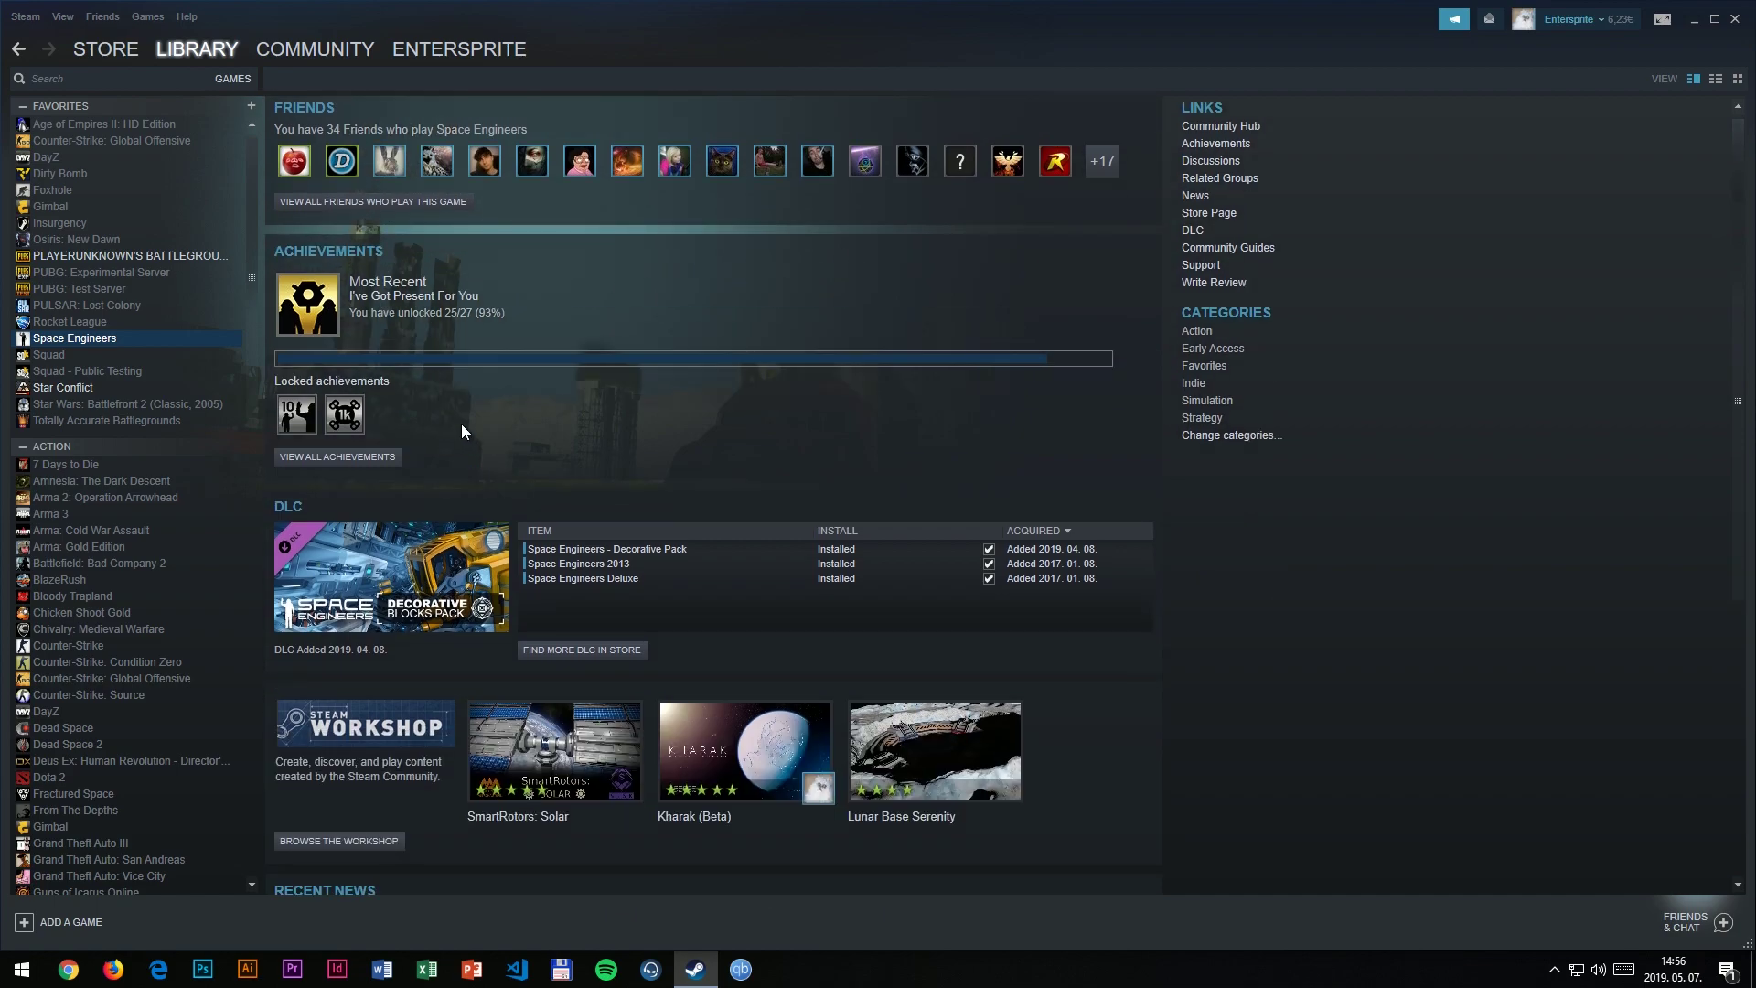
left_click(320, 800)
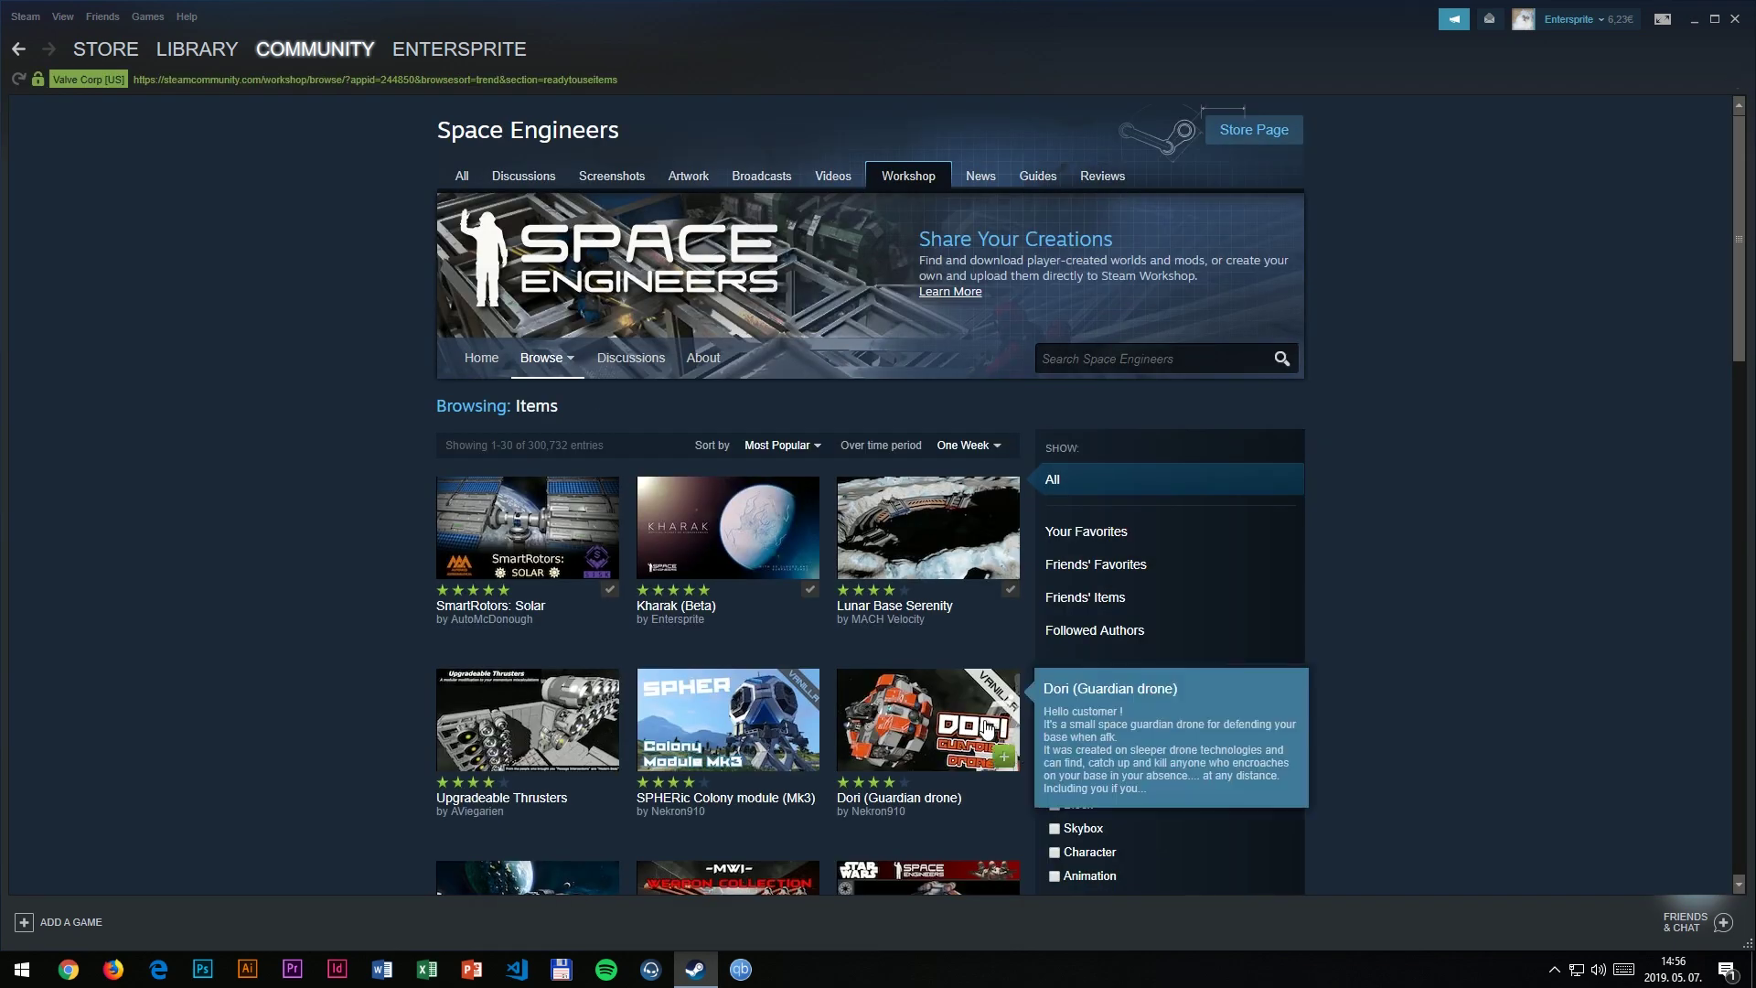
- Review the Kharak (Beta) mod's details page, then return to the game library
left_click(706, 546)
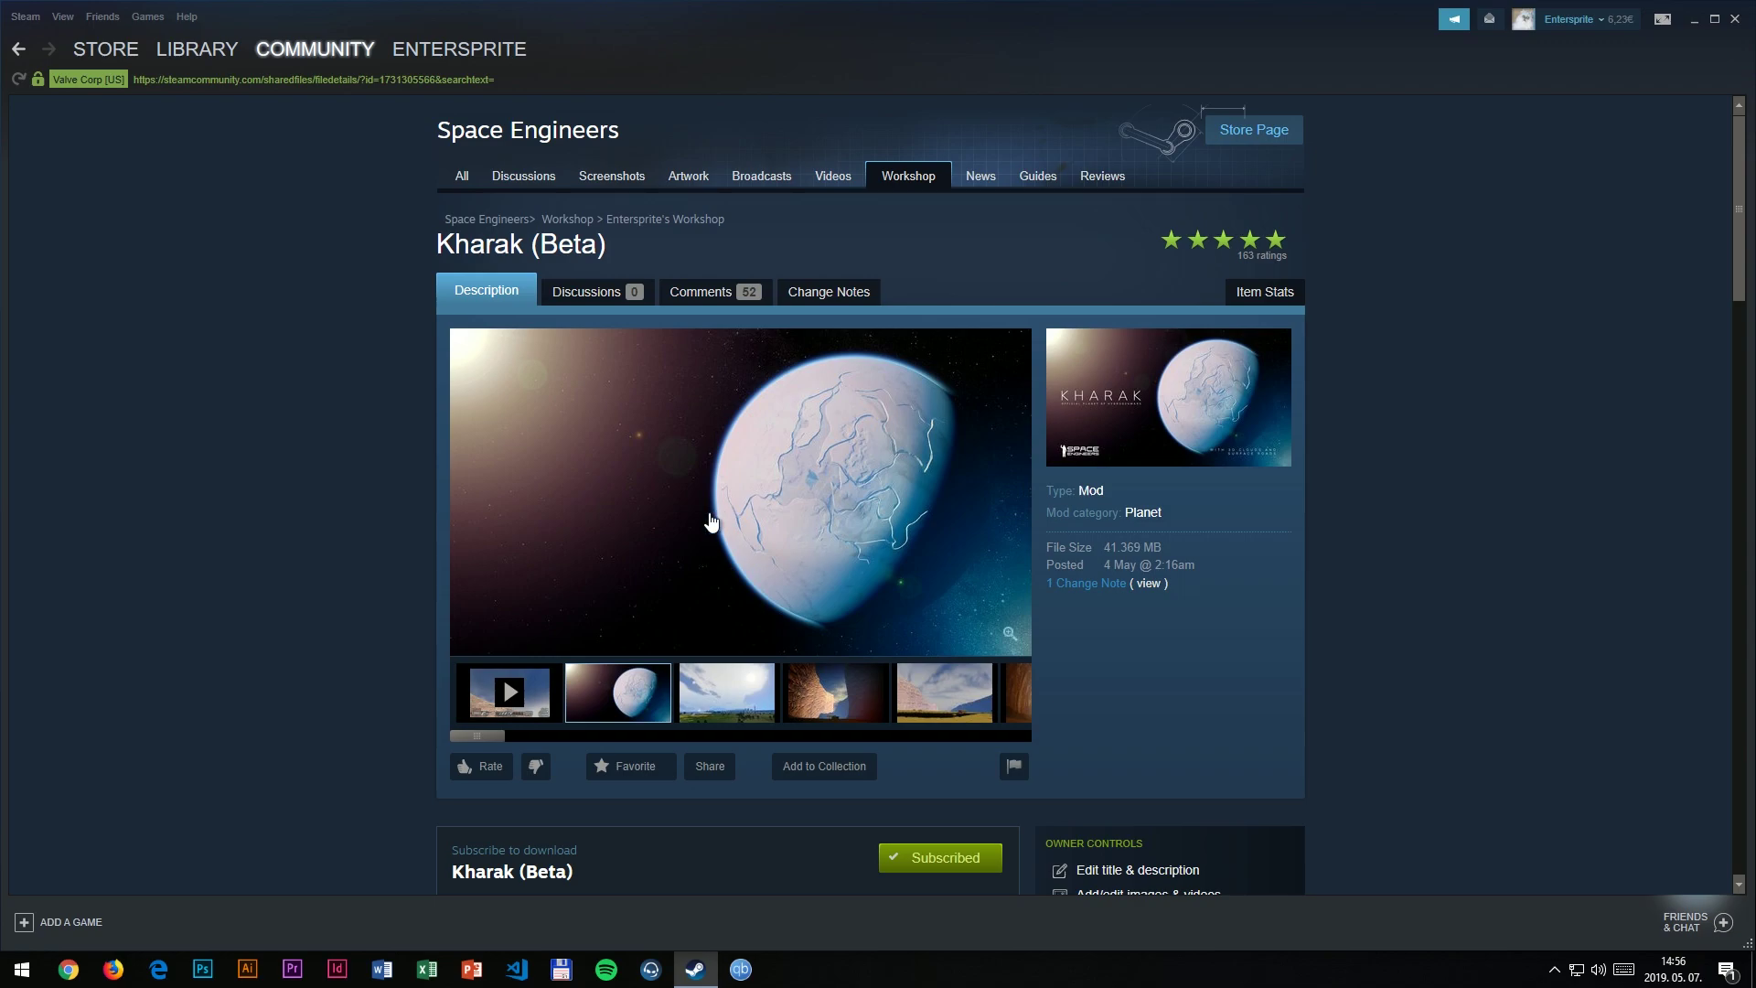
scroll(1147, 443, "down", 5)
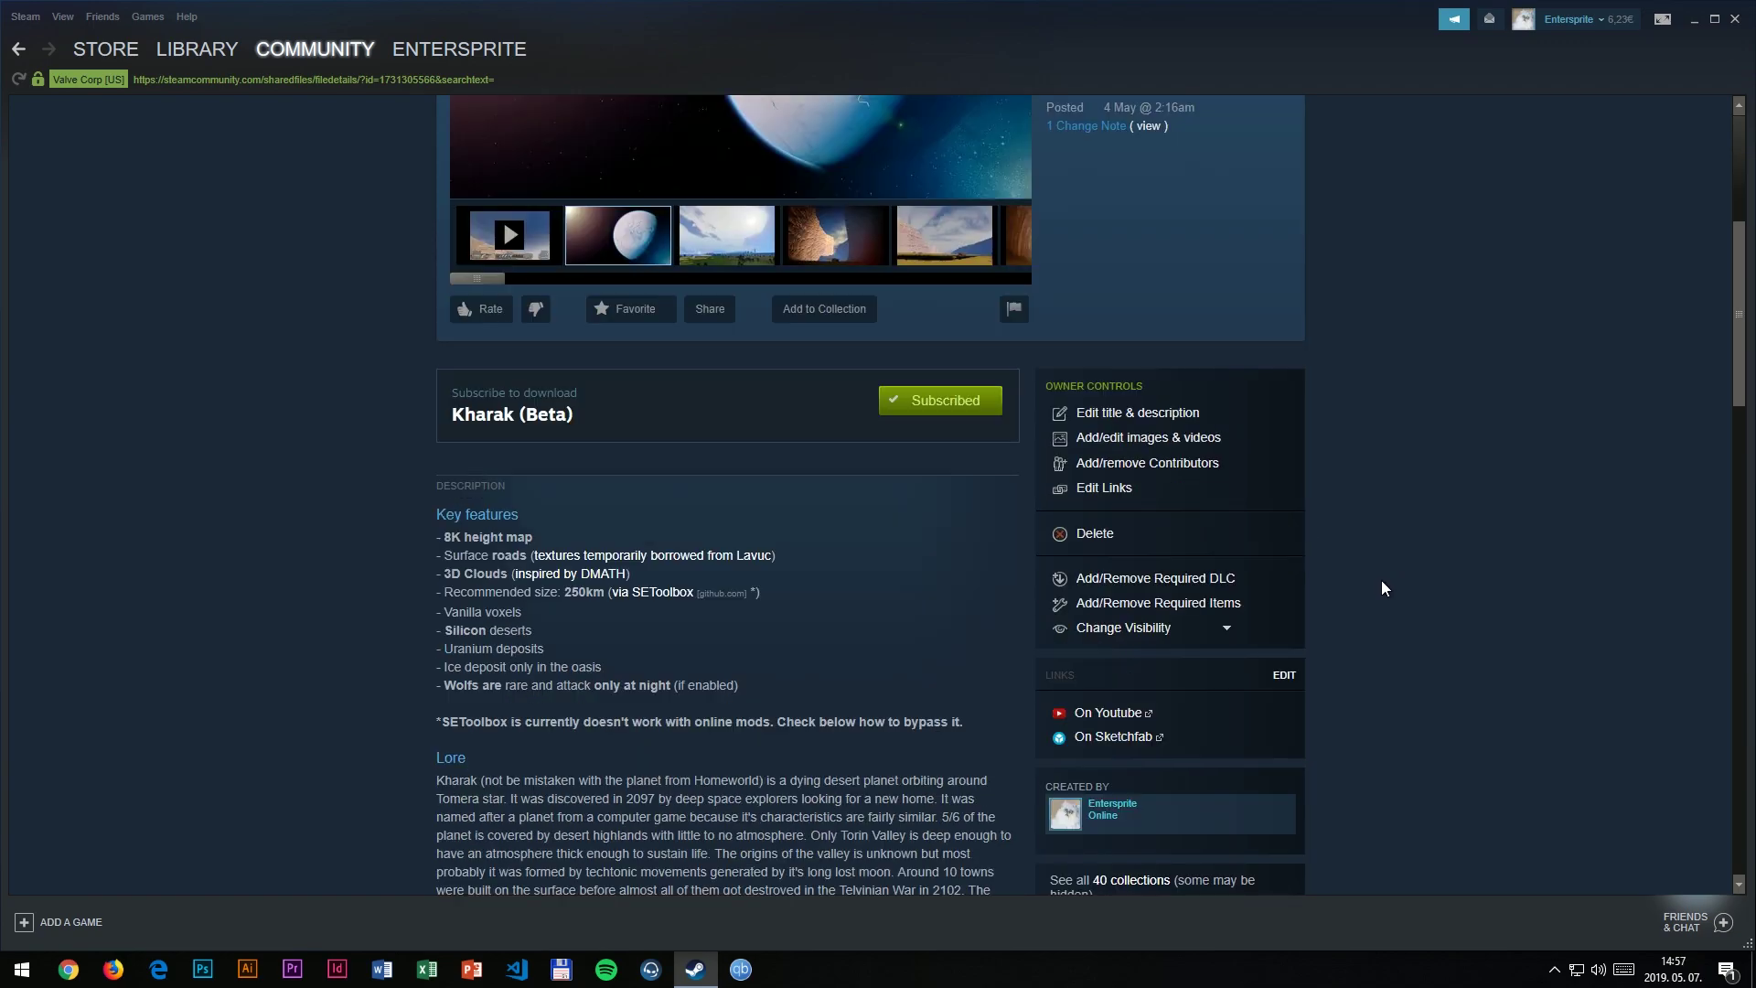
scroll(1383, 588, "down", 3)
scroll(1382, 588, "up", 7)
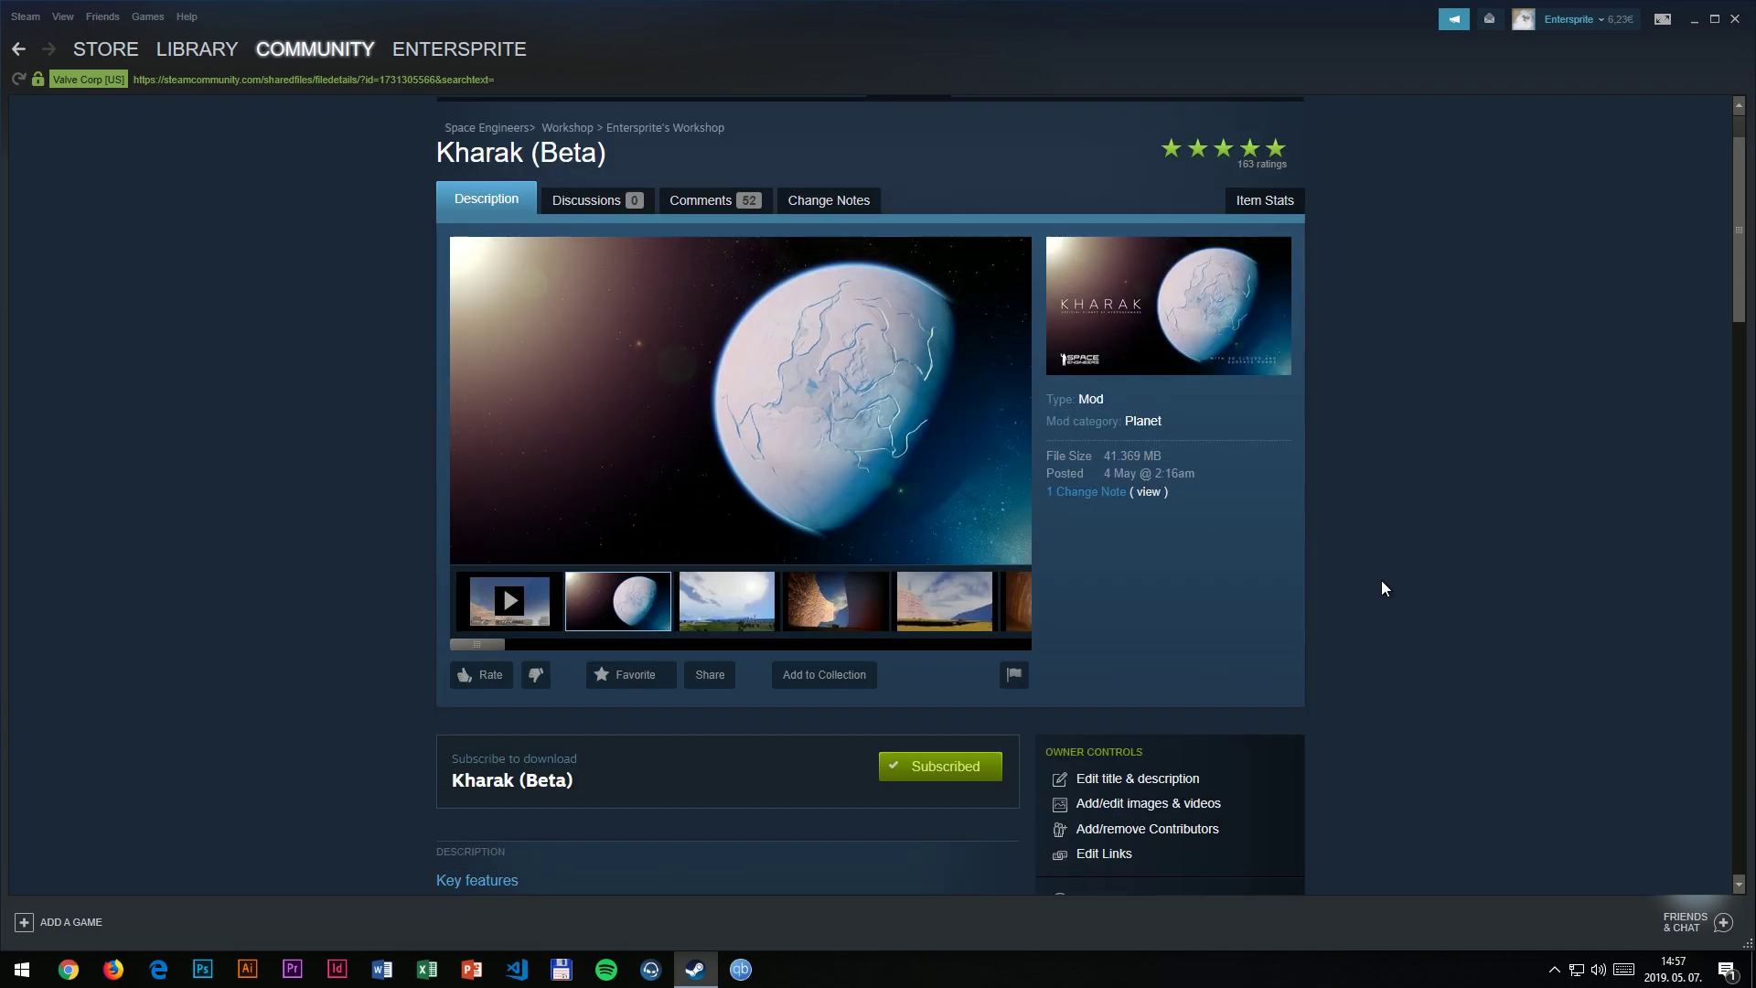
scroll(1382, 580, "up", 1)
scroll(1383, 581, "down", 2)
scroll(1382, 581, "up", 2)
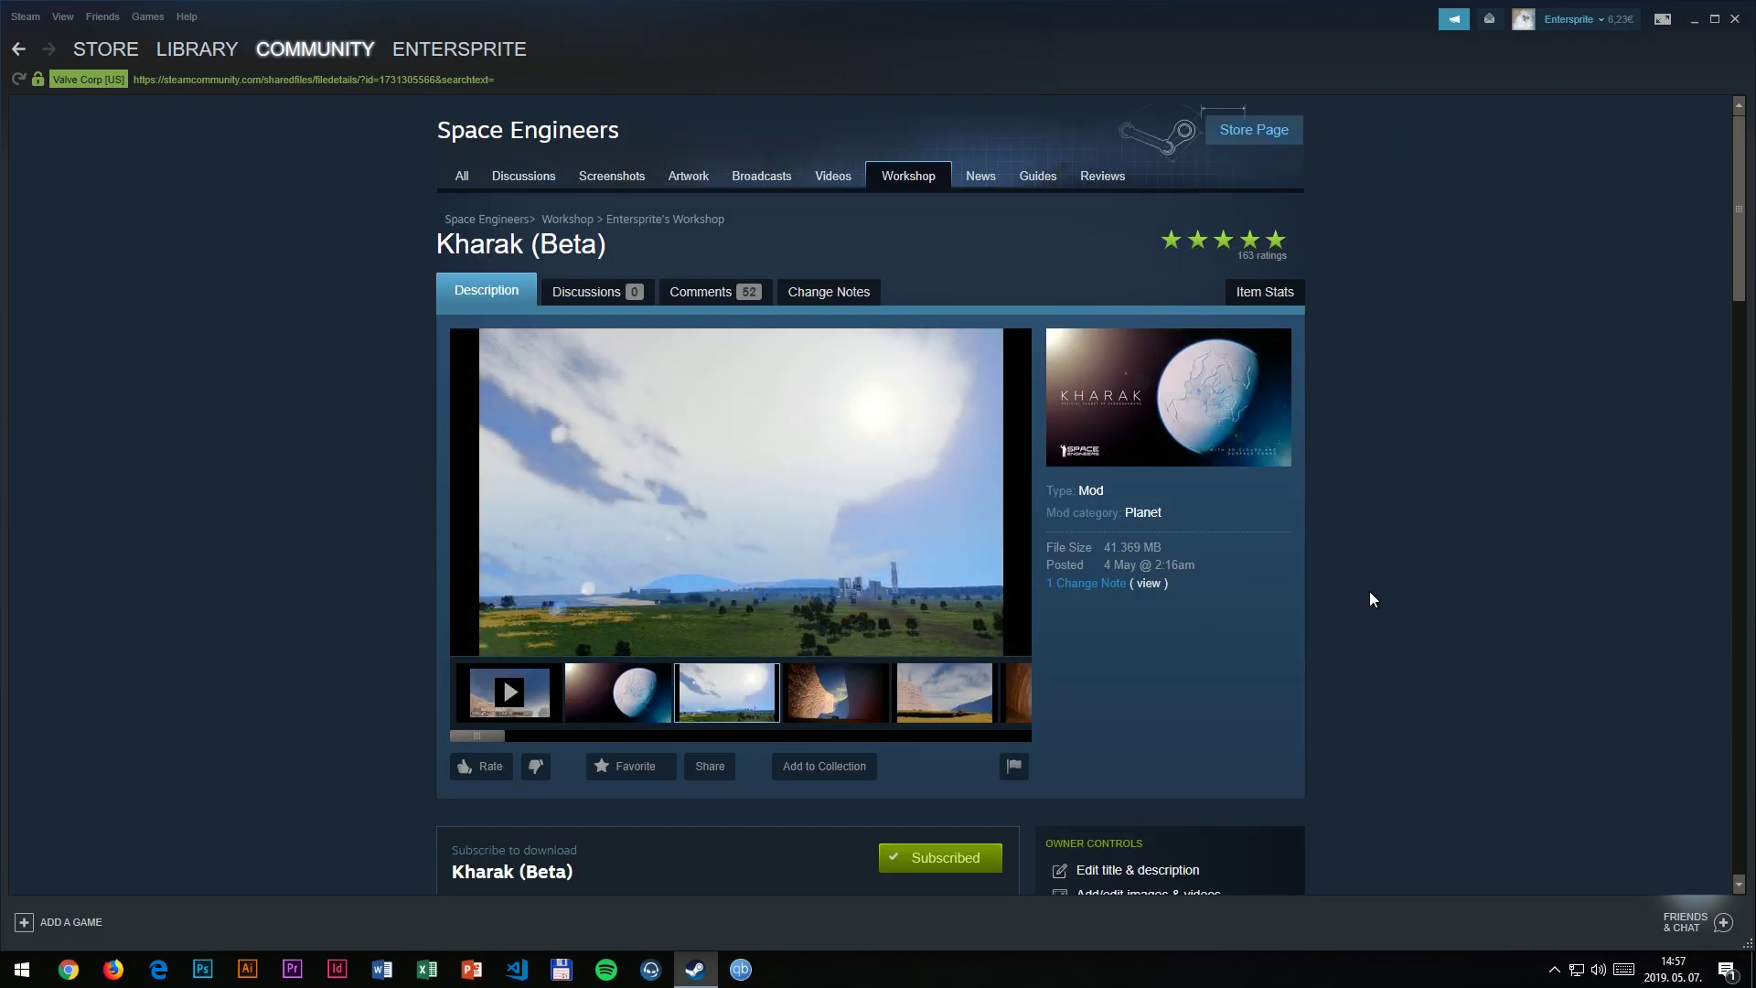
scroll(1370, 592, "down", 1)
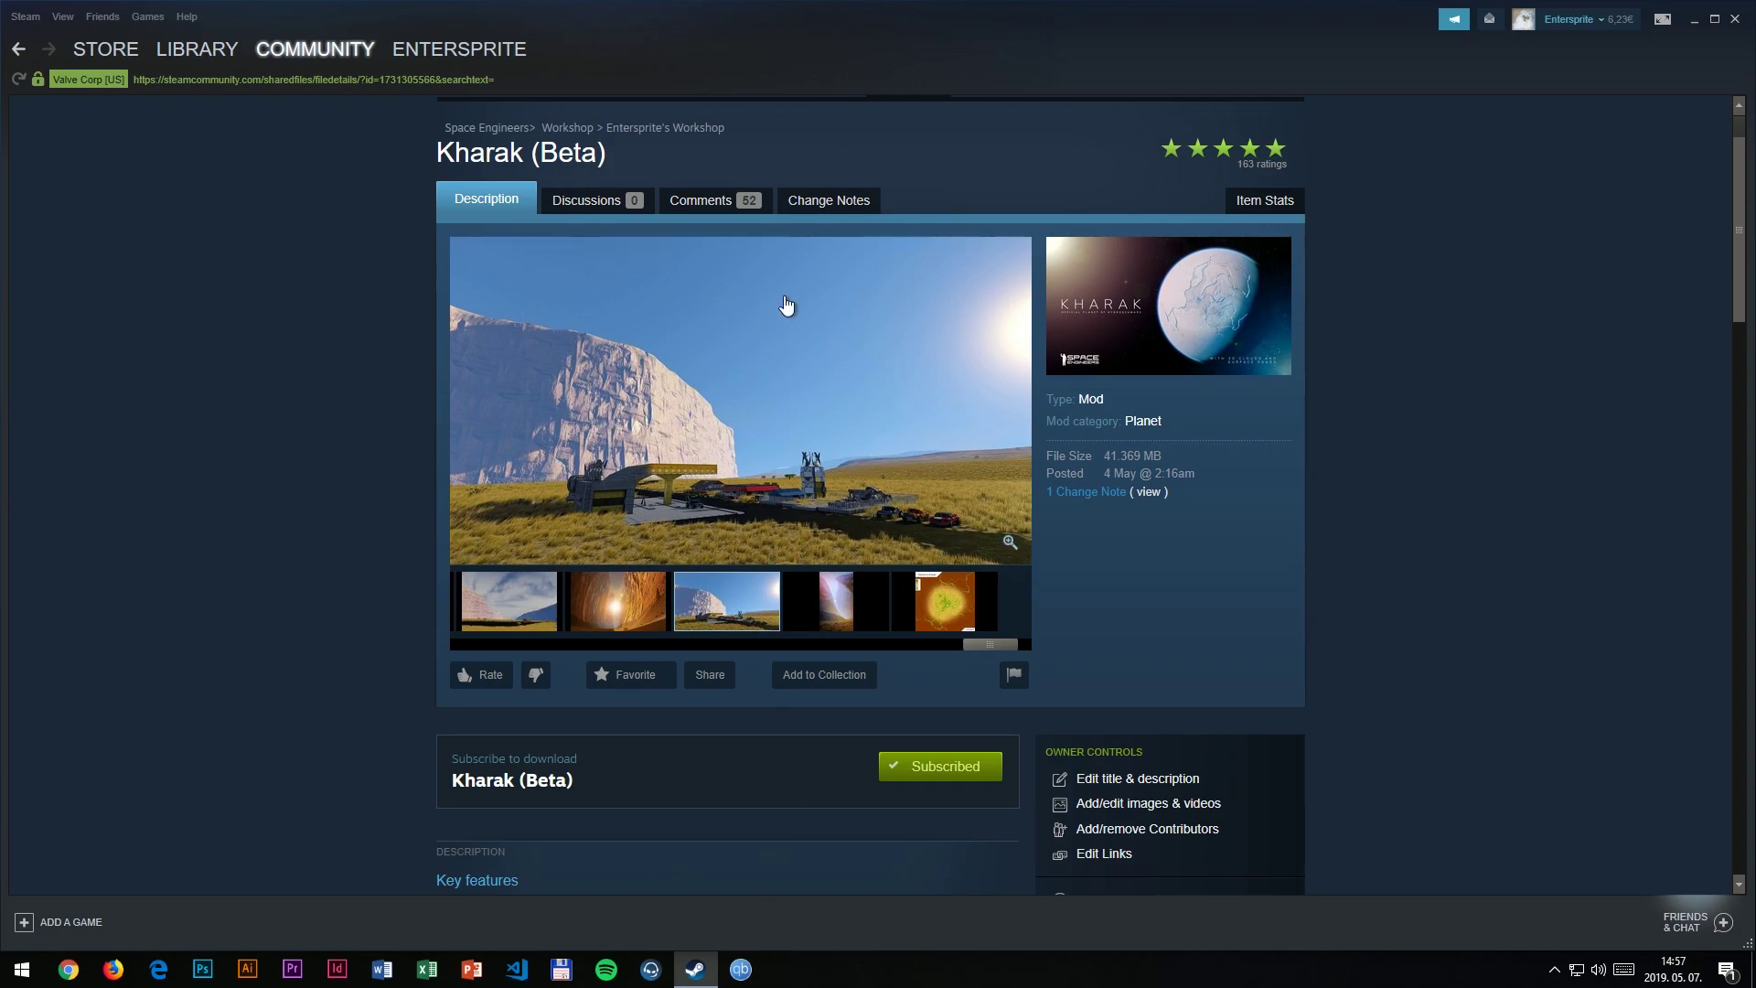
left_click(216, 53)
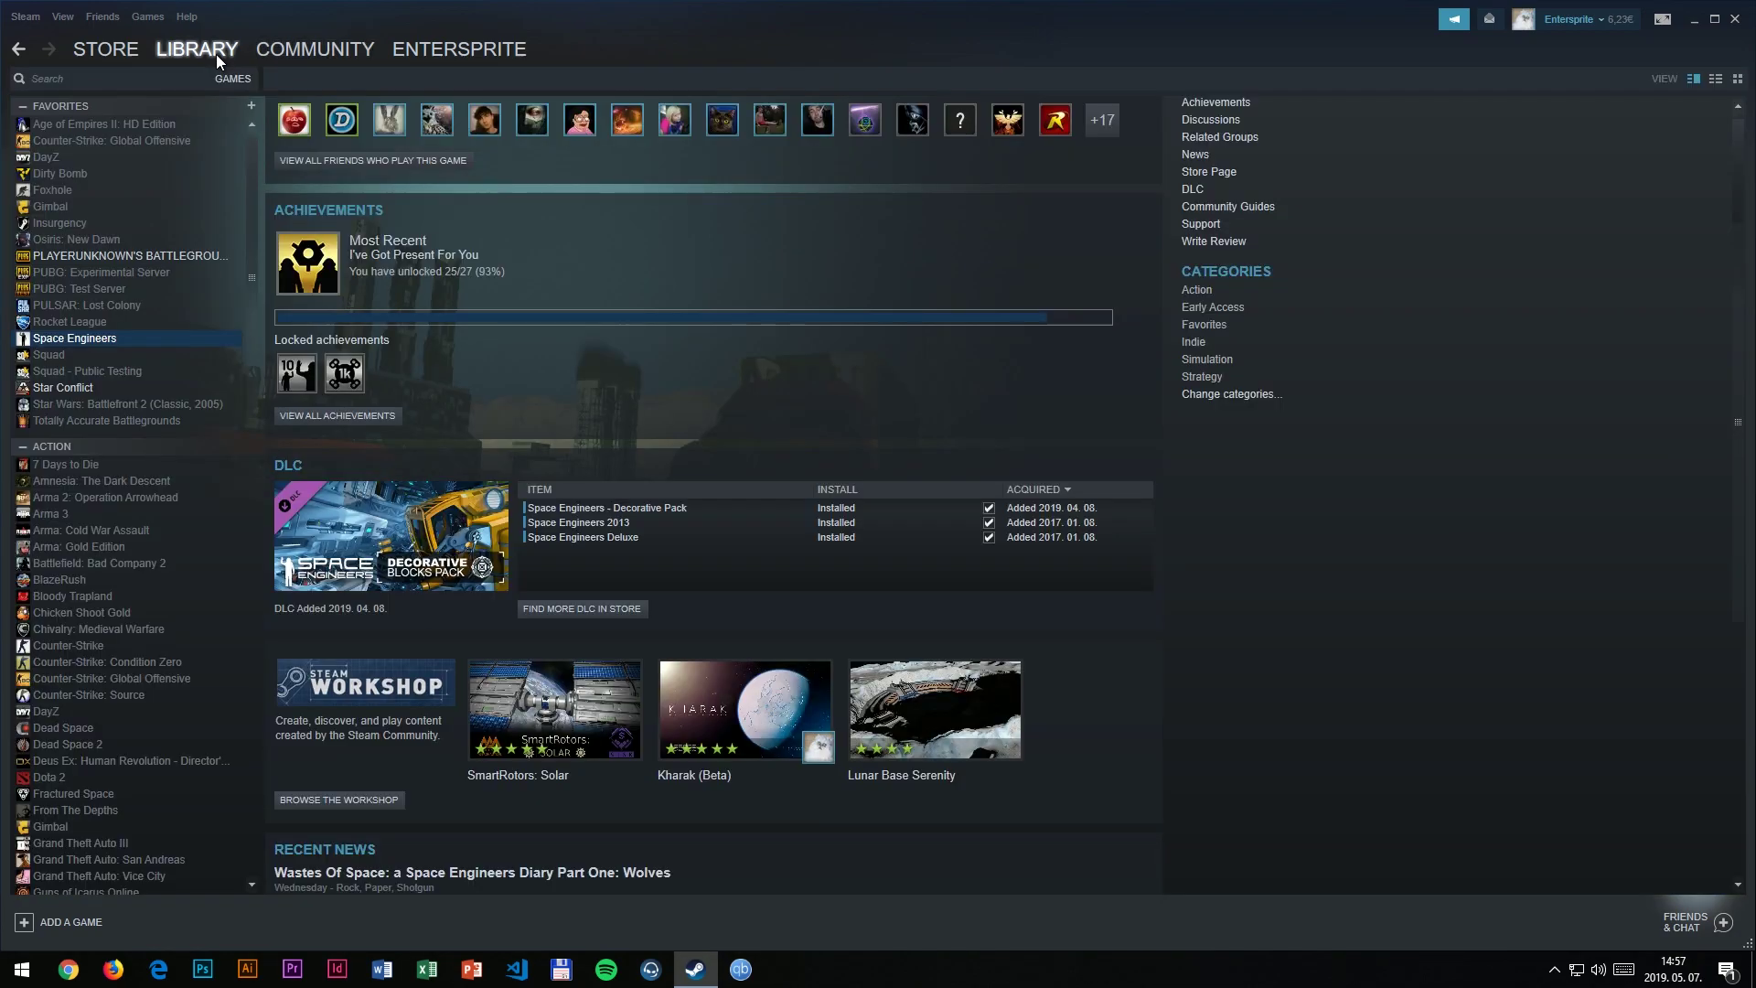
- Open Space Engineers' local install folder via Properties > Local Files
right_click(93, 340)
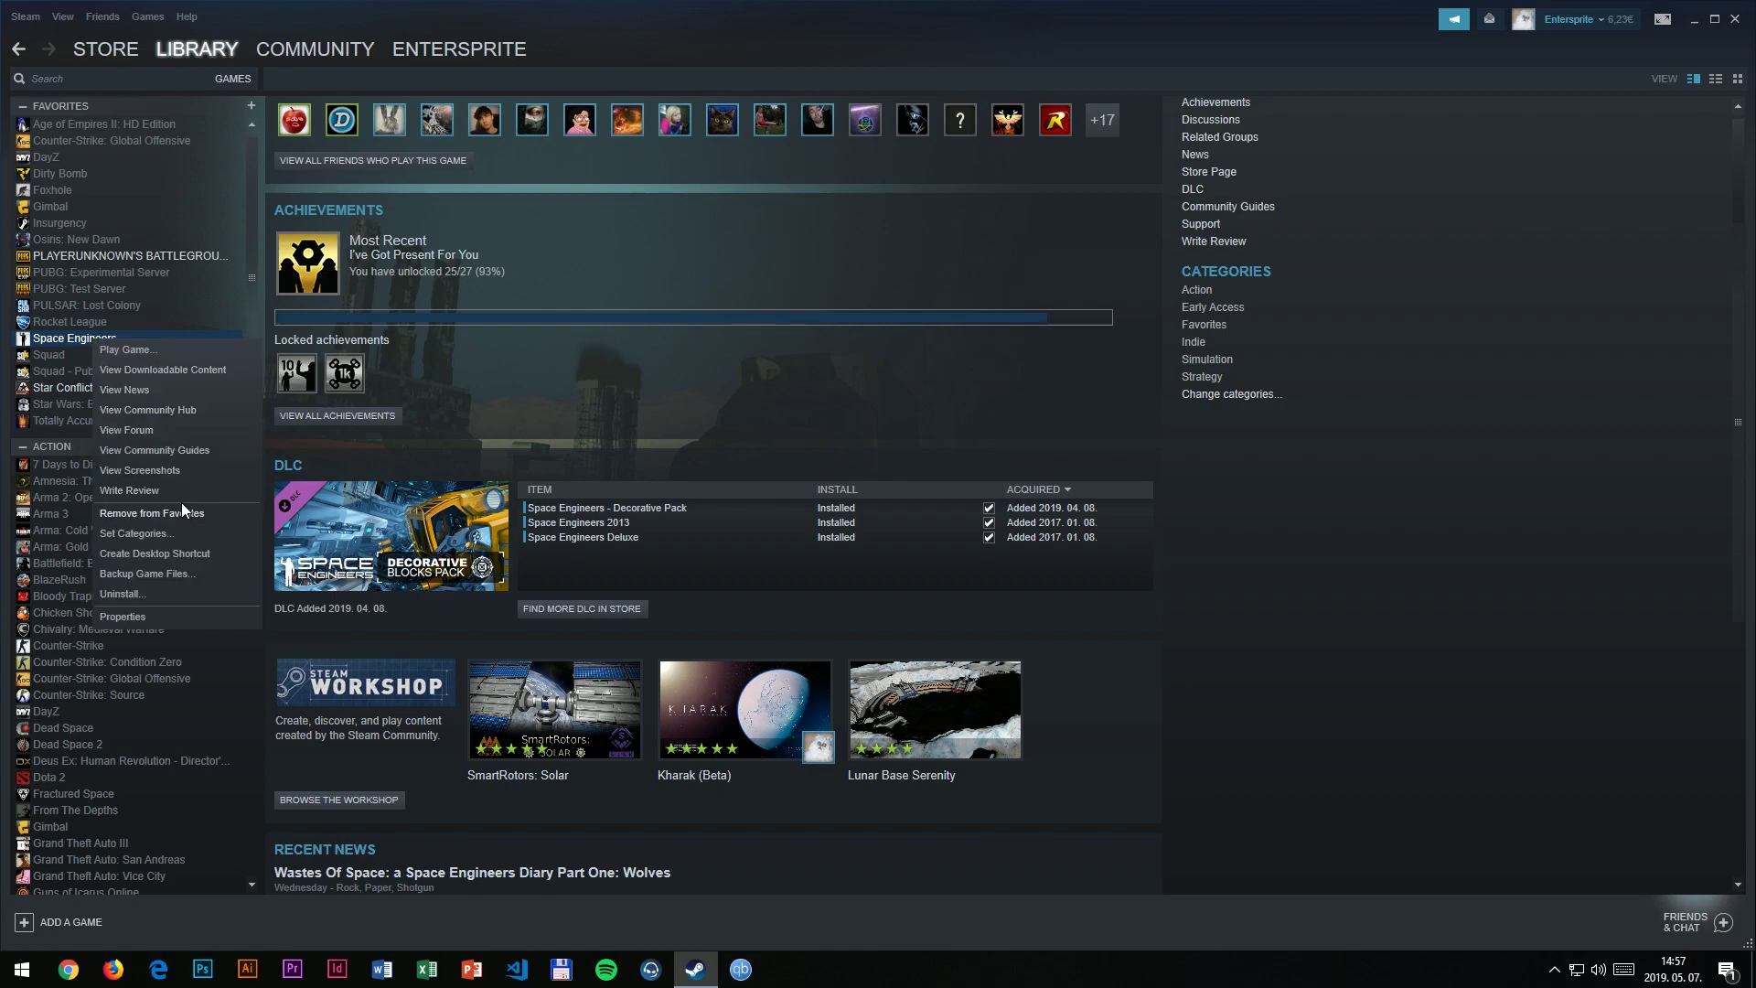
left_click(156, 617)
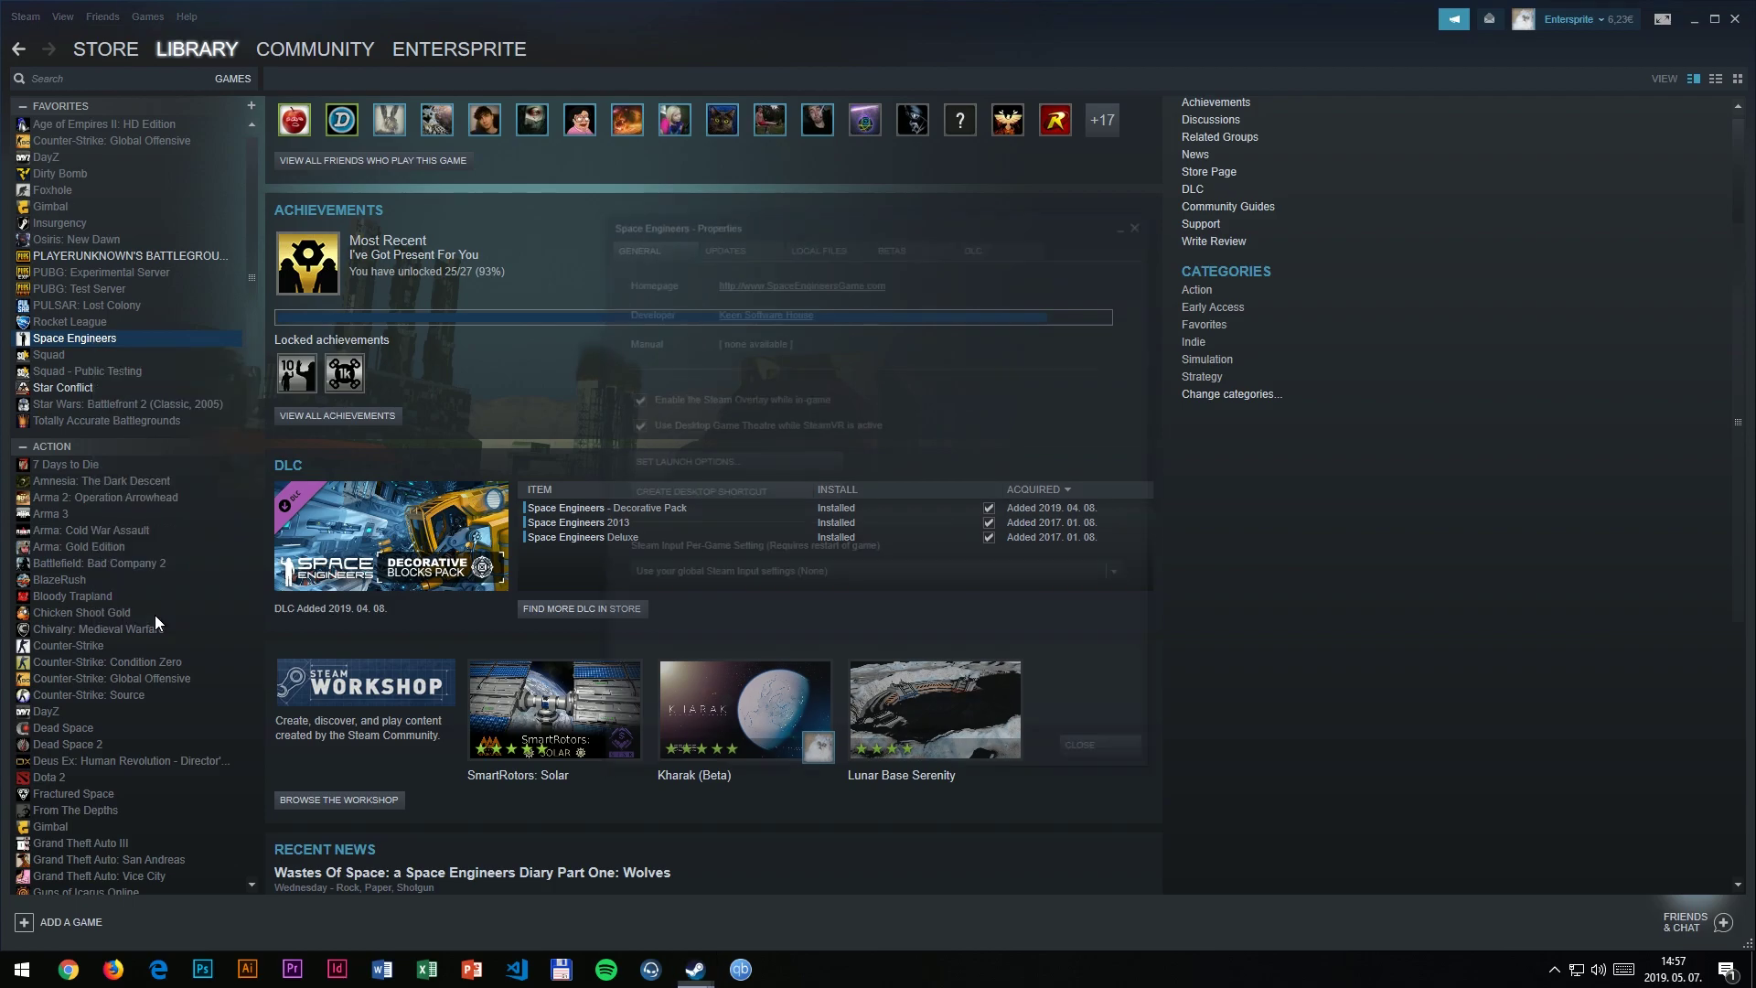
left_click(833, 243)
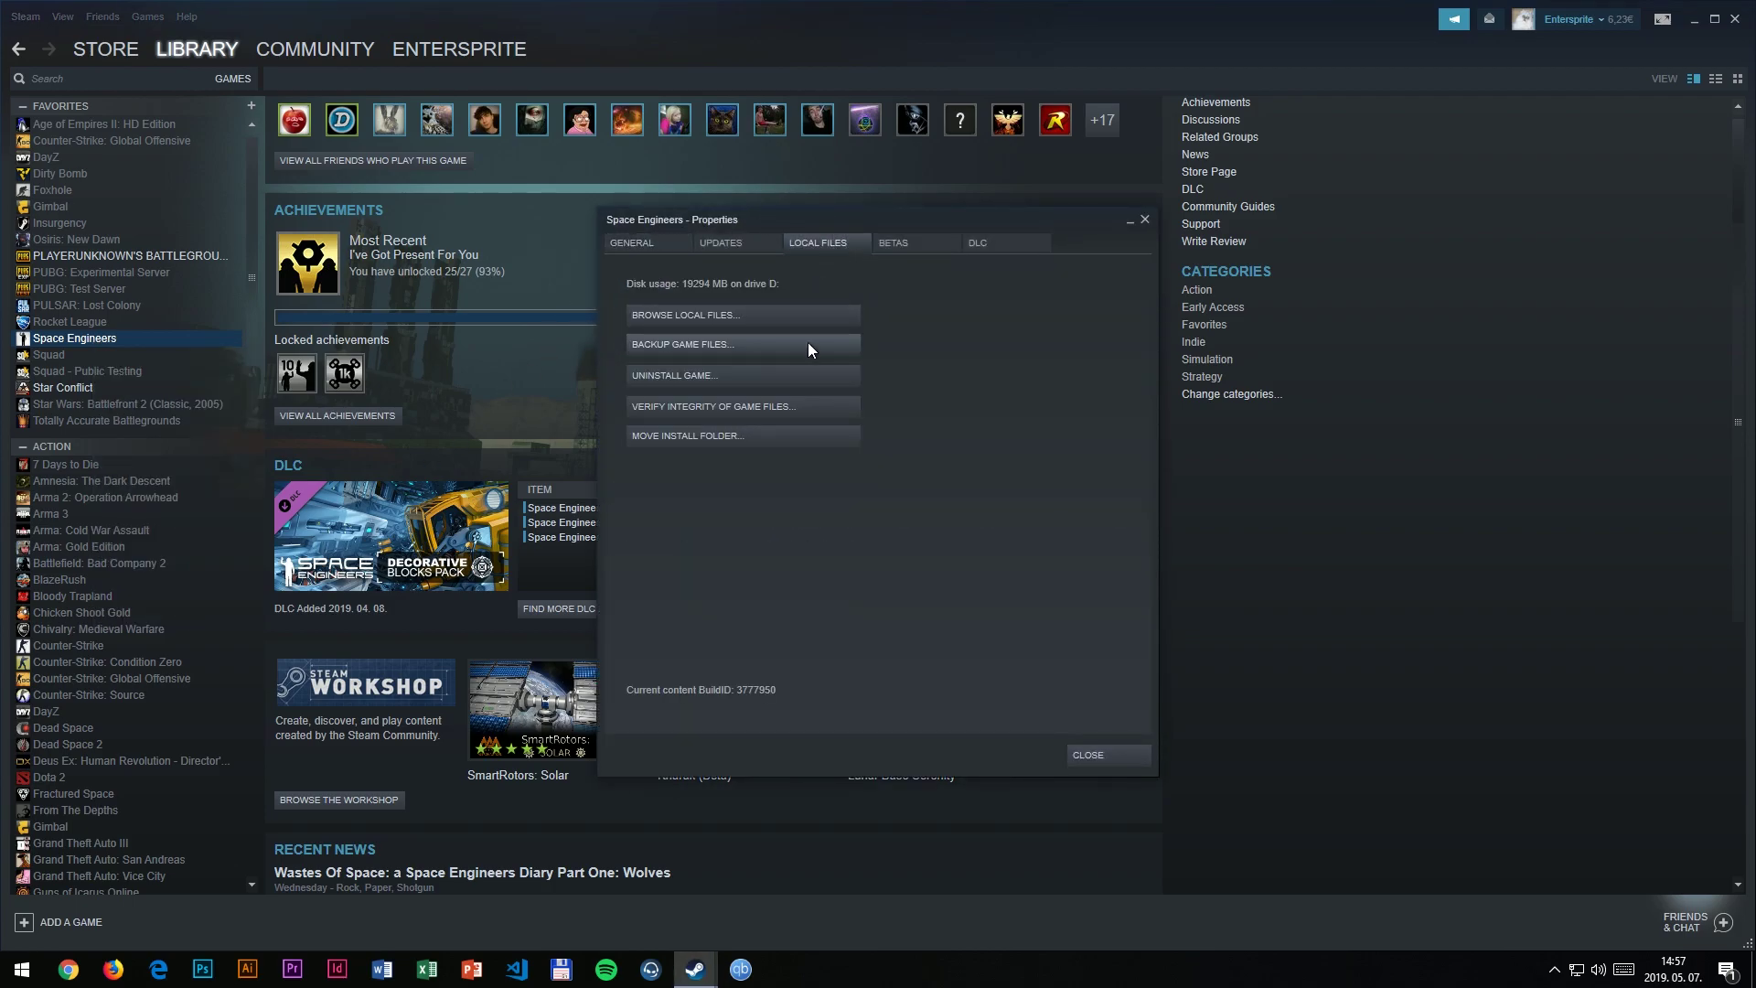
left_click(671, 315)
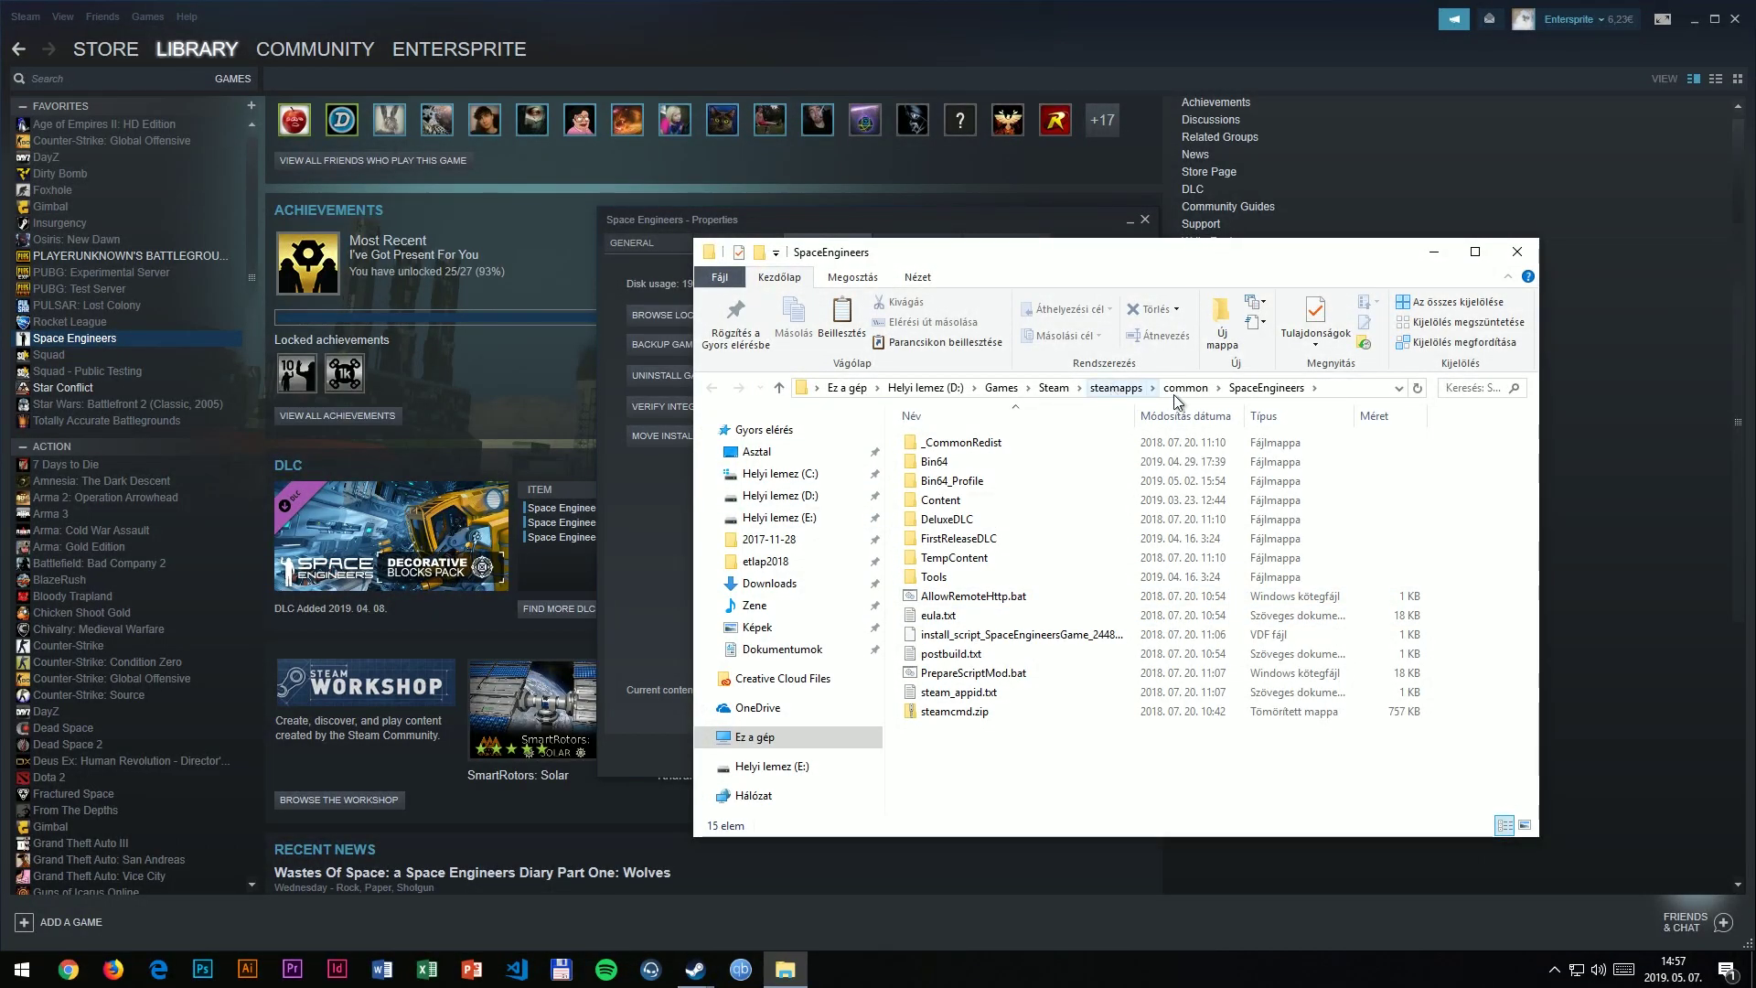
- Navigate up to steamapps\workshop\content\244850 in File Explorer
left_click(1113, 392)
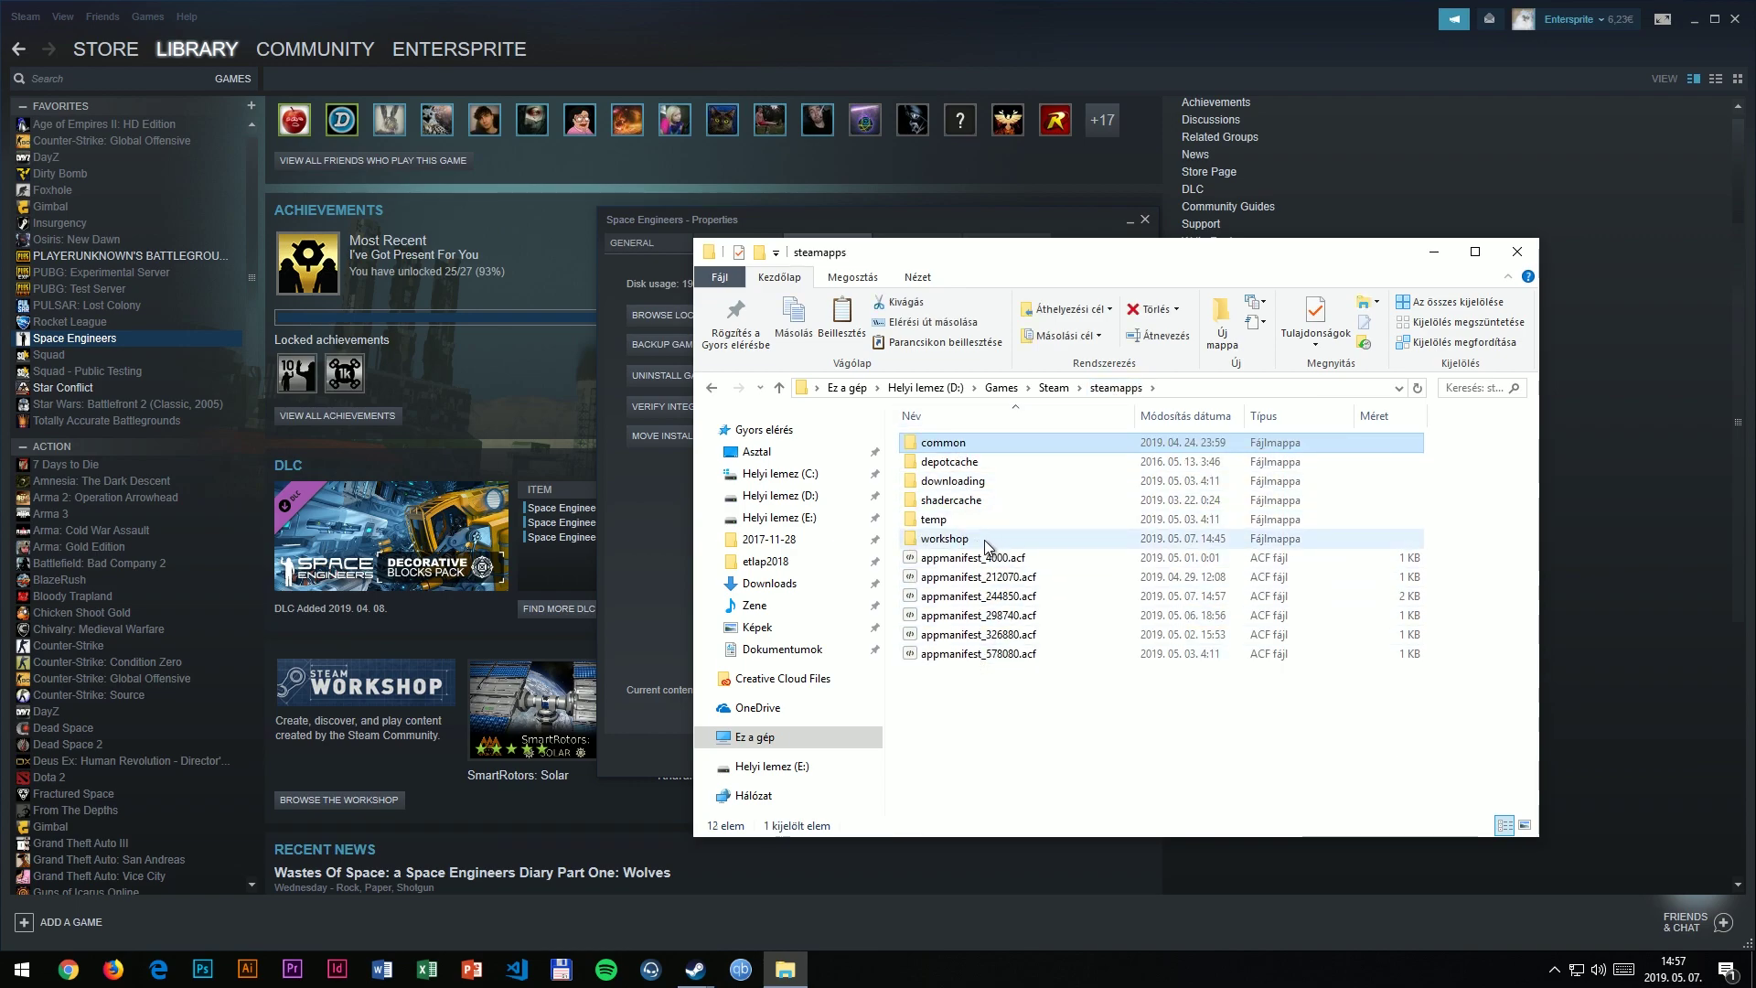
mouse_move(979, 545)
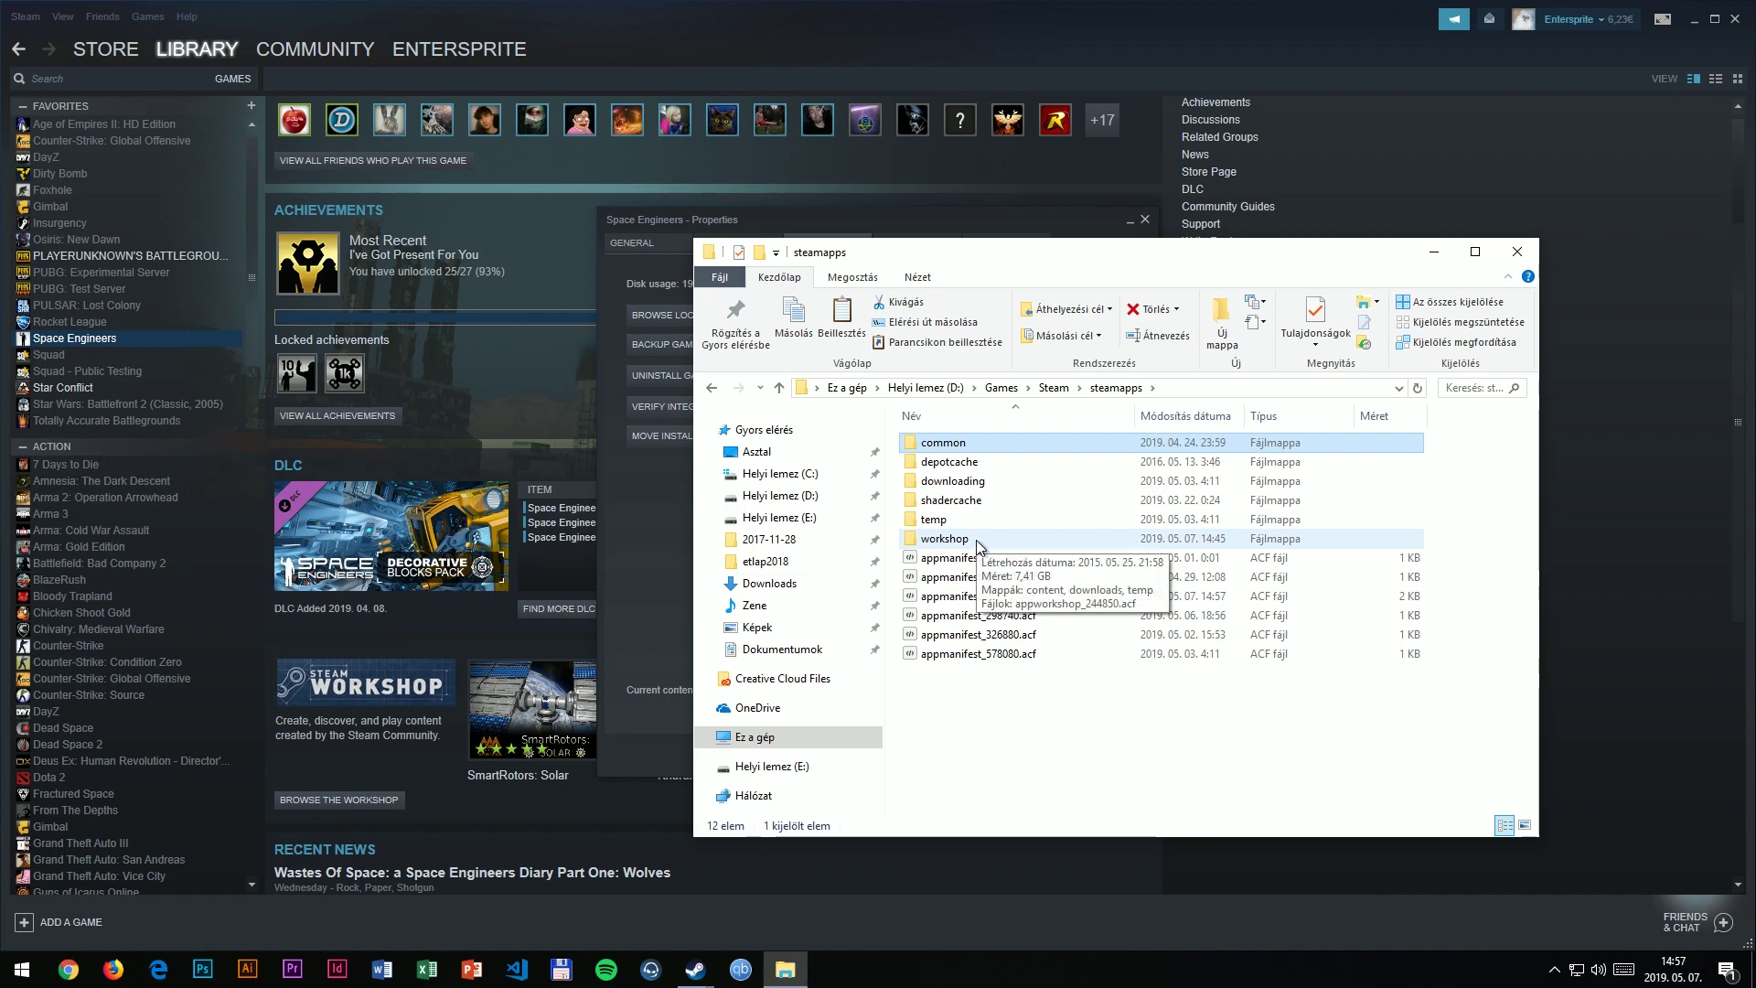
left_click(975, 540)
double_click(975, 540)
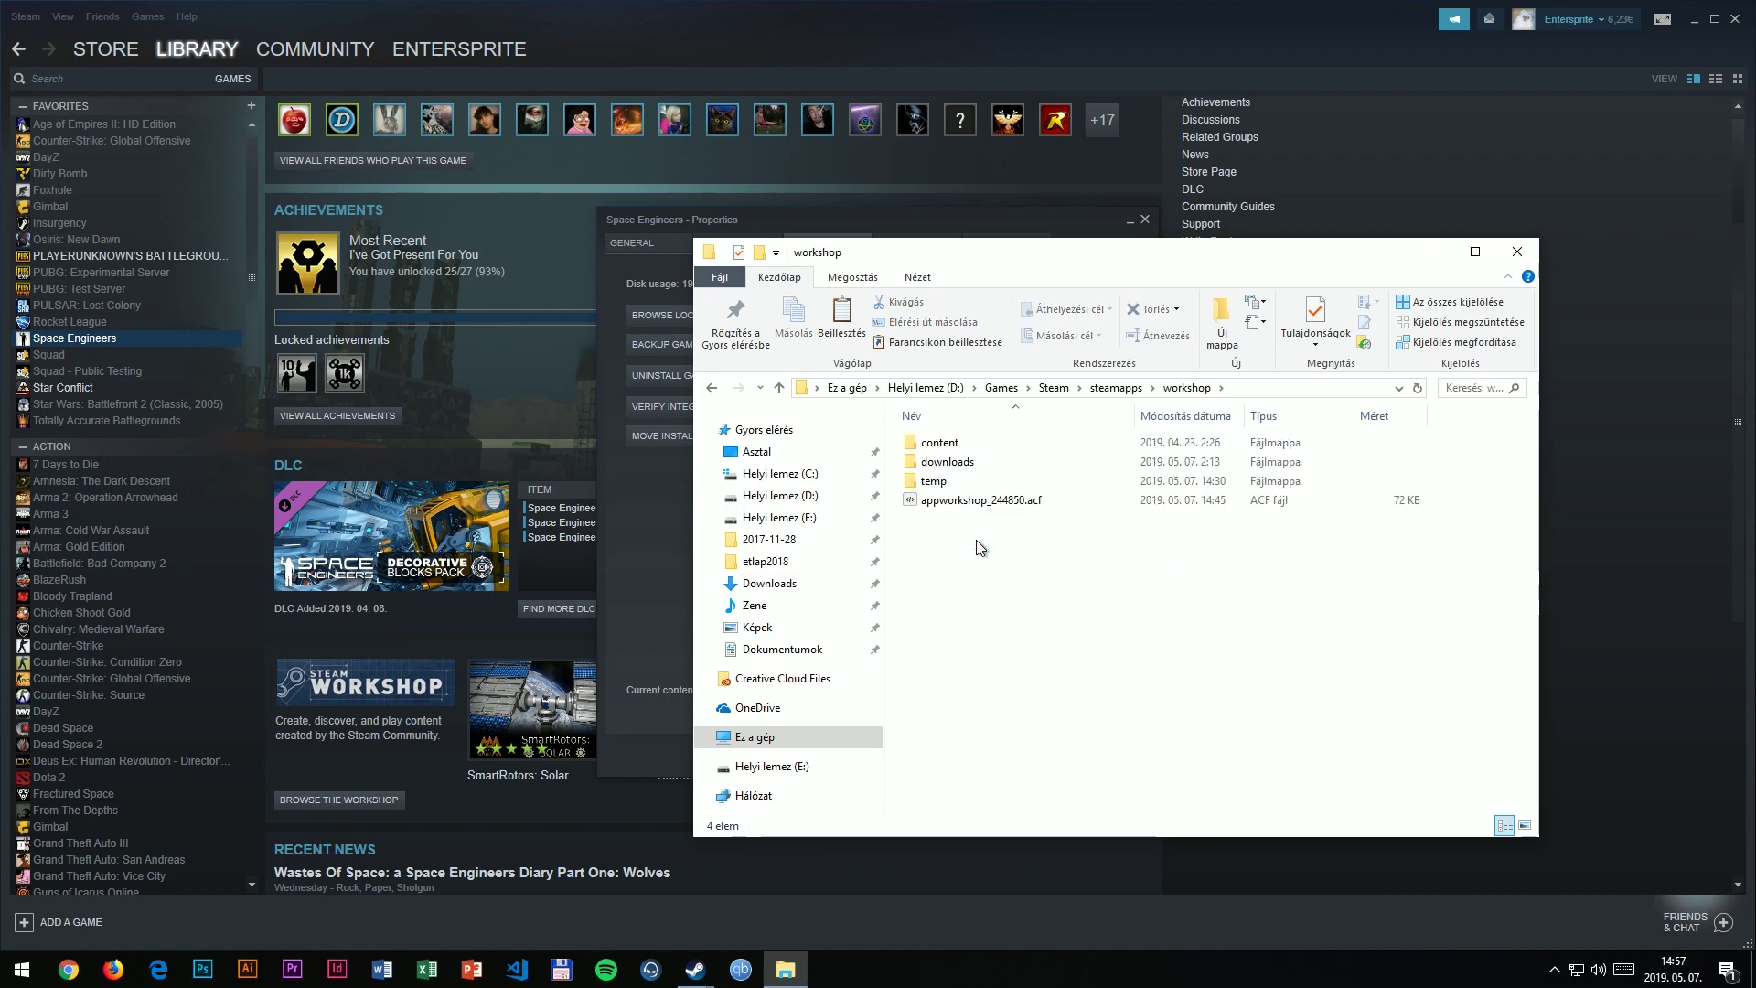
double_click(965, 445)
left_click(964, 445)
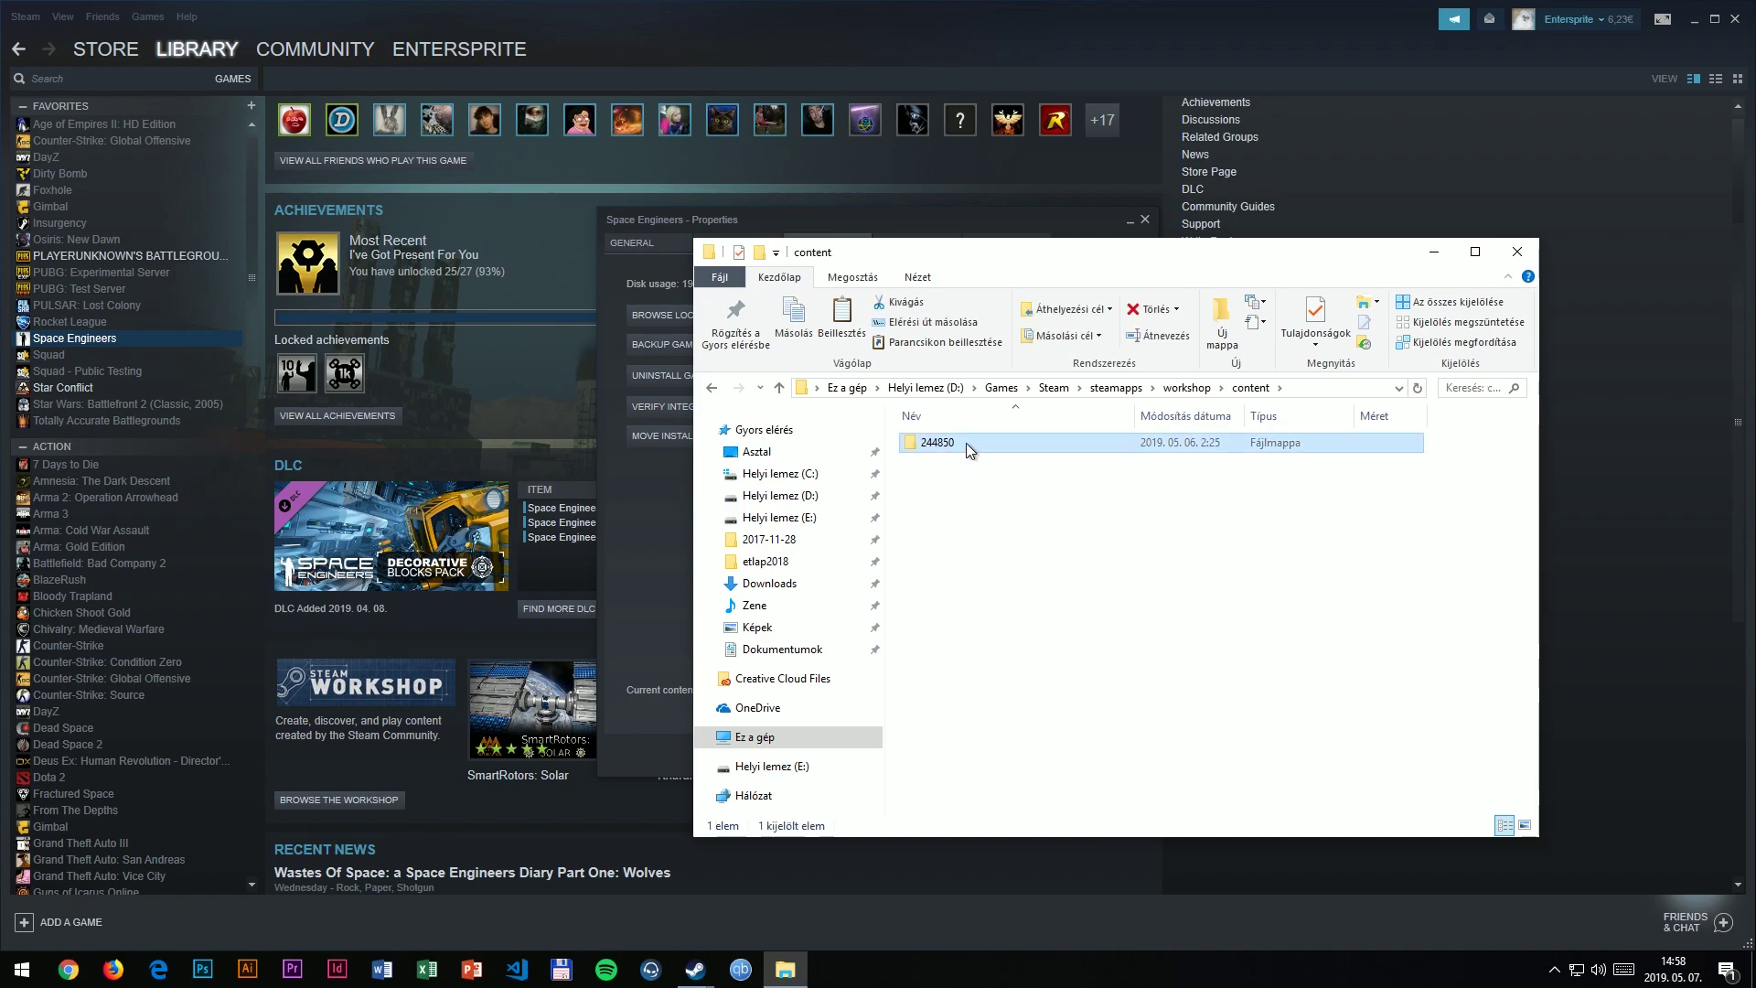
double_click(966, 442)
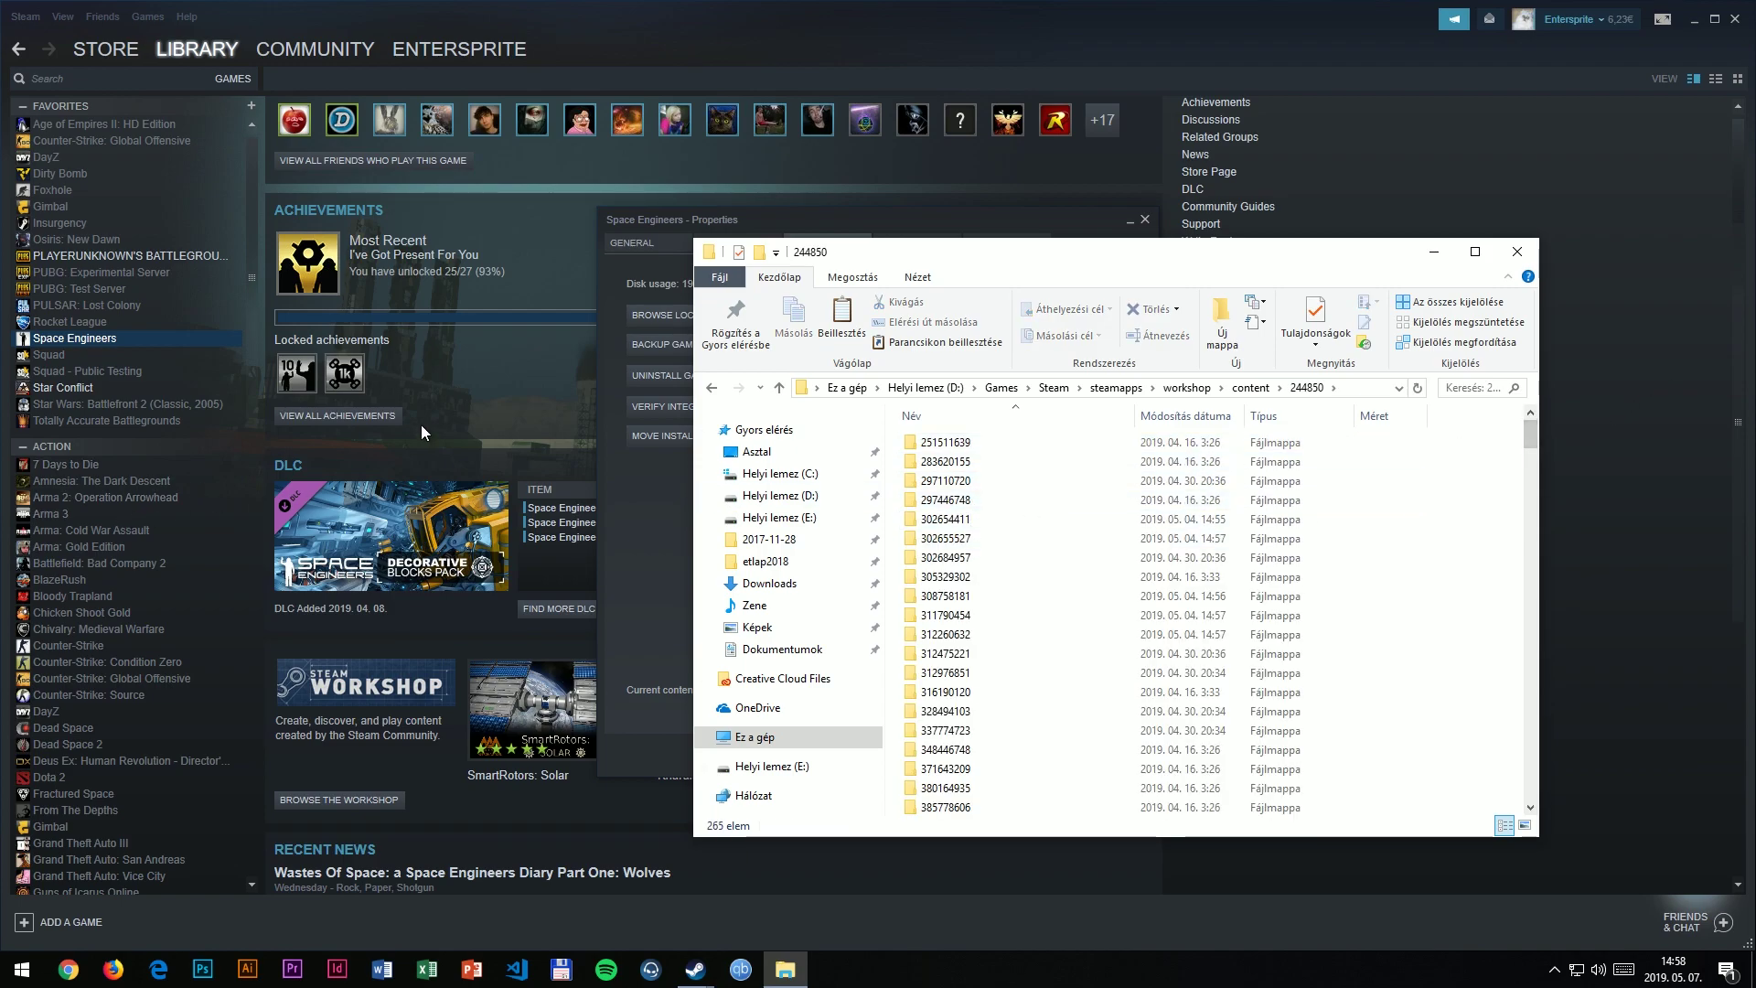
left_click(445, 465)
left_click(742, 708)
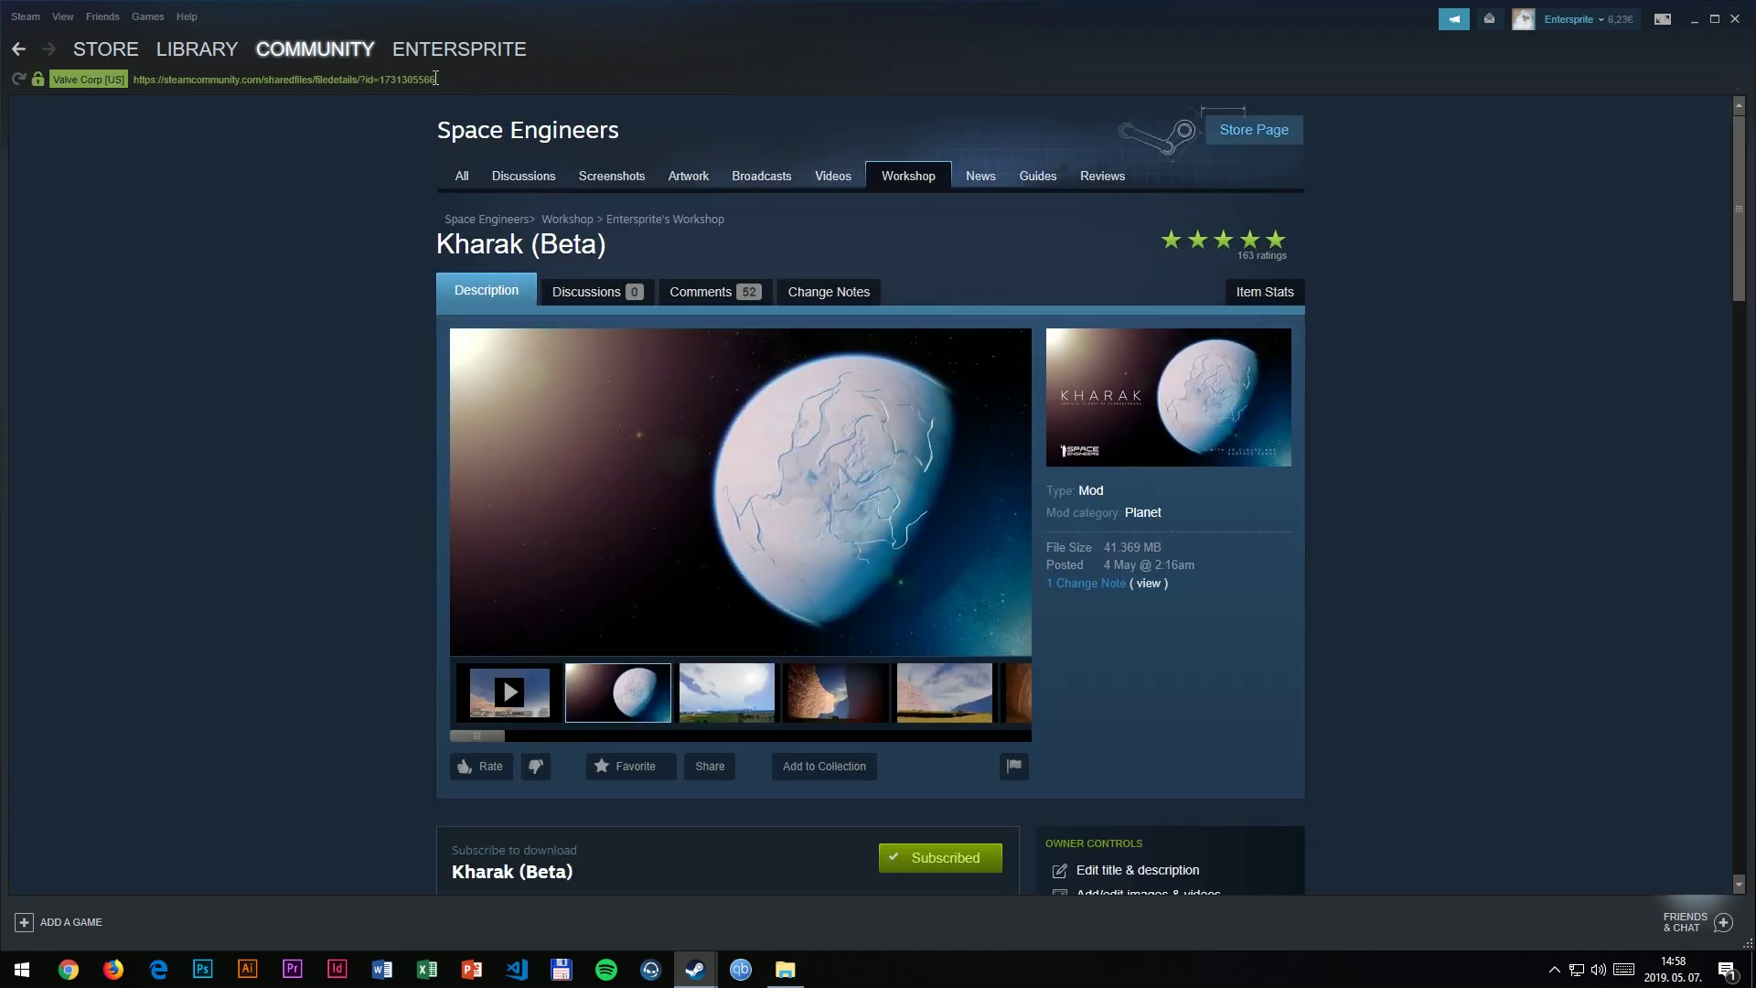
left_click_drag(437, 79, 381, 79)
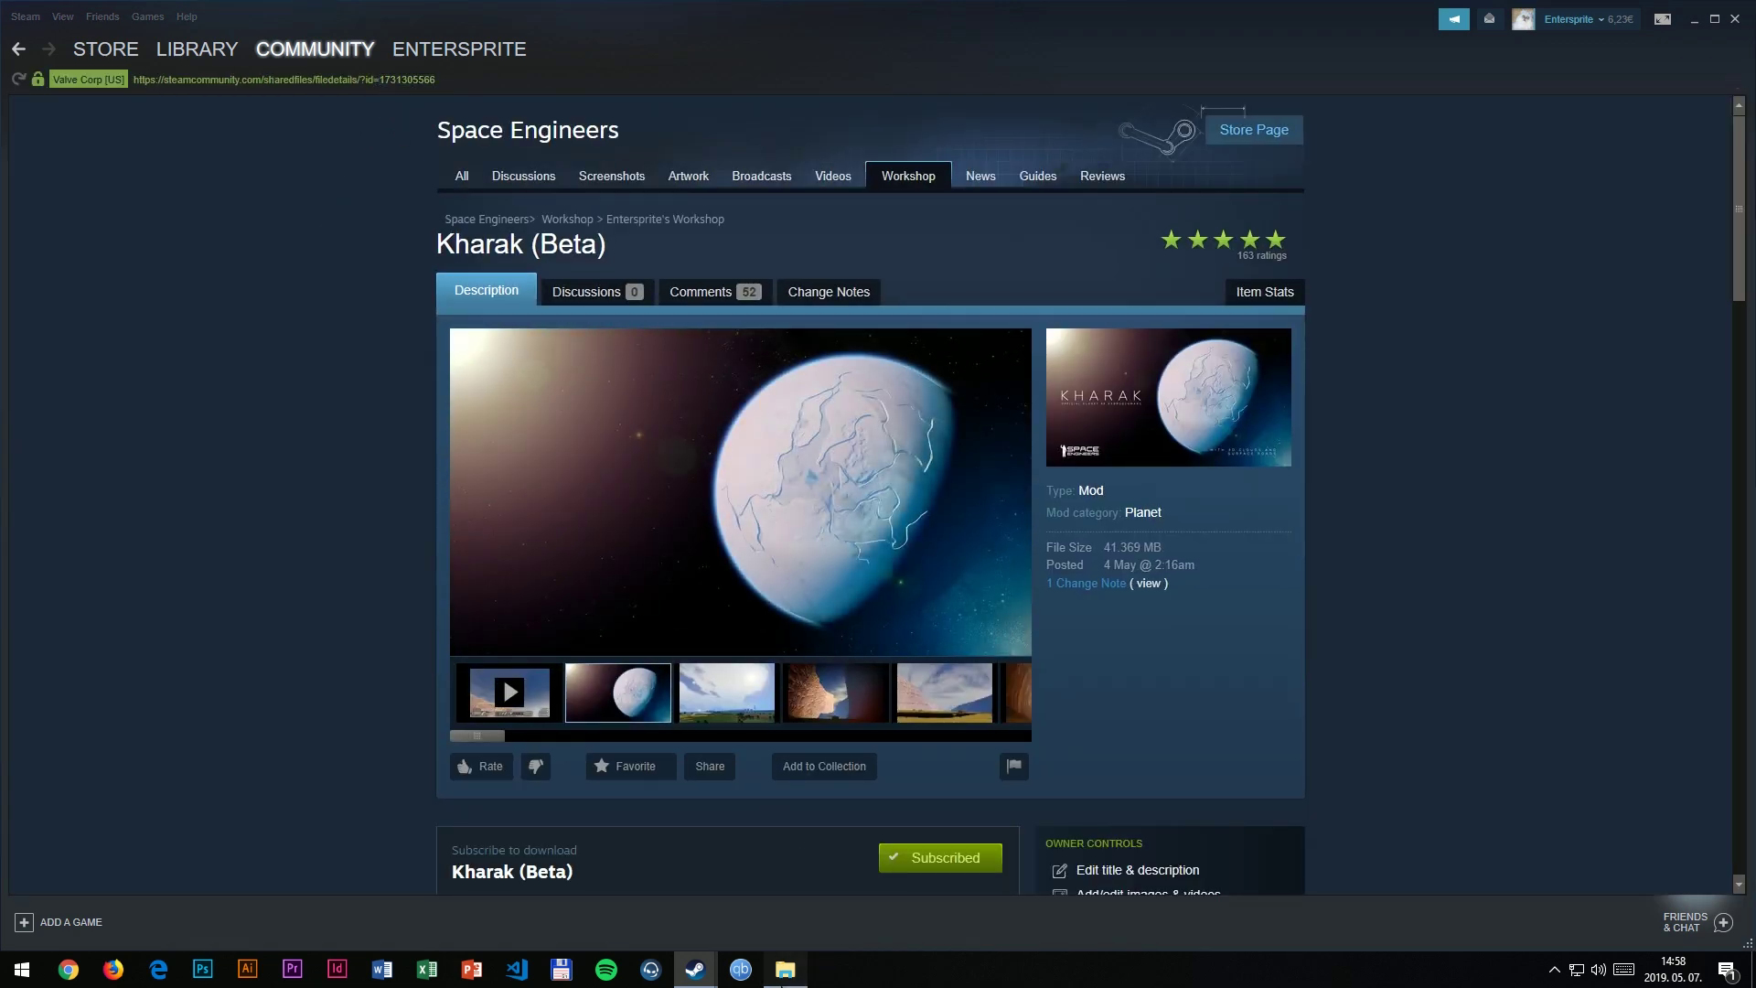
left_click(784, 969)
scroll(1143, 595, "down", 5)
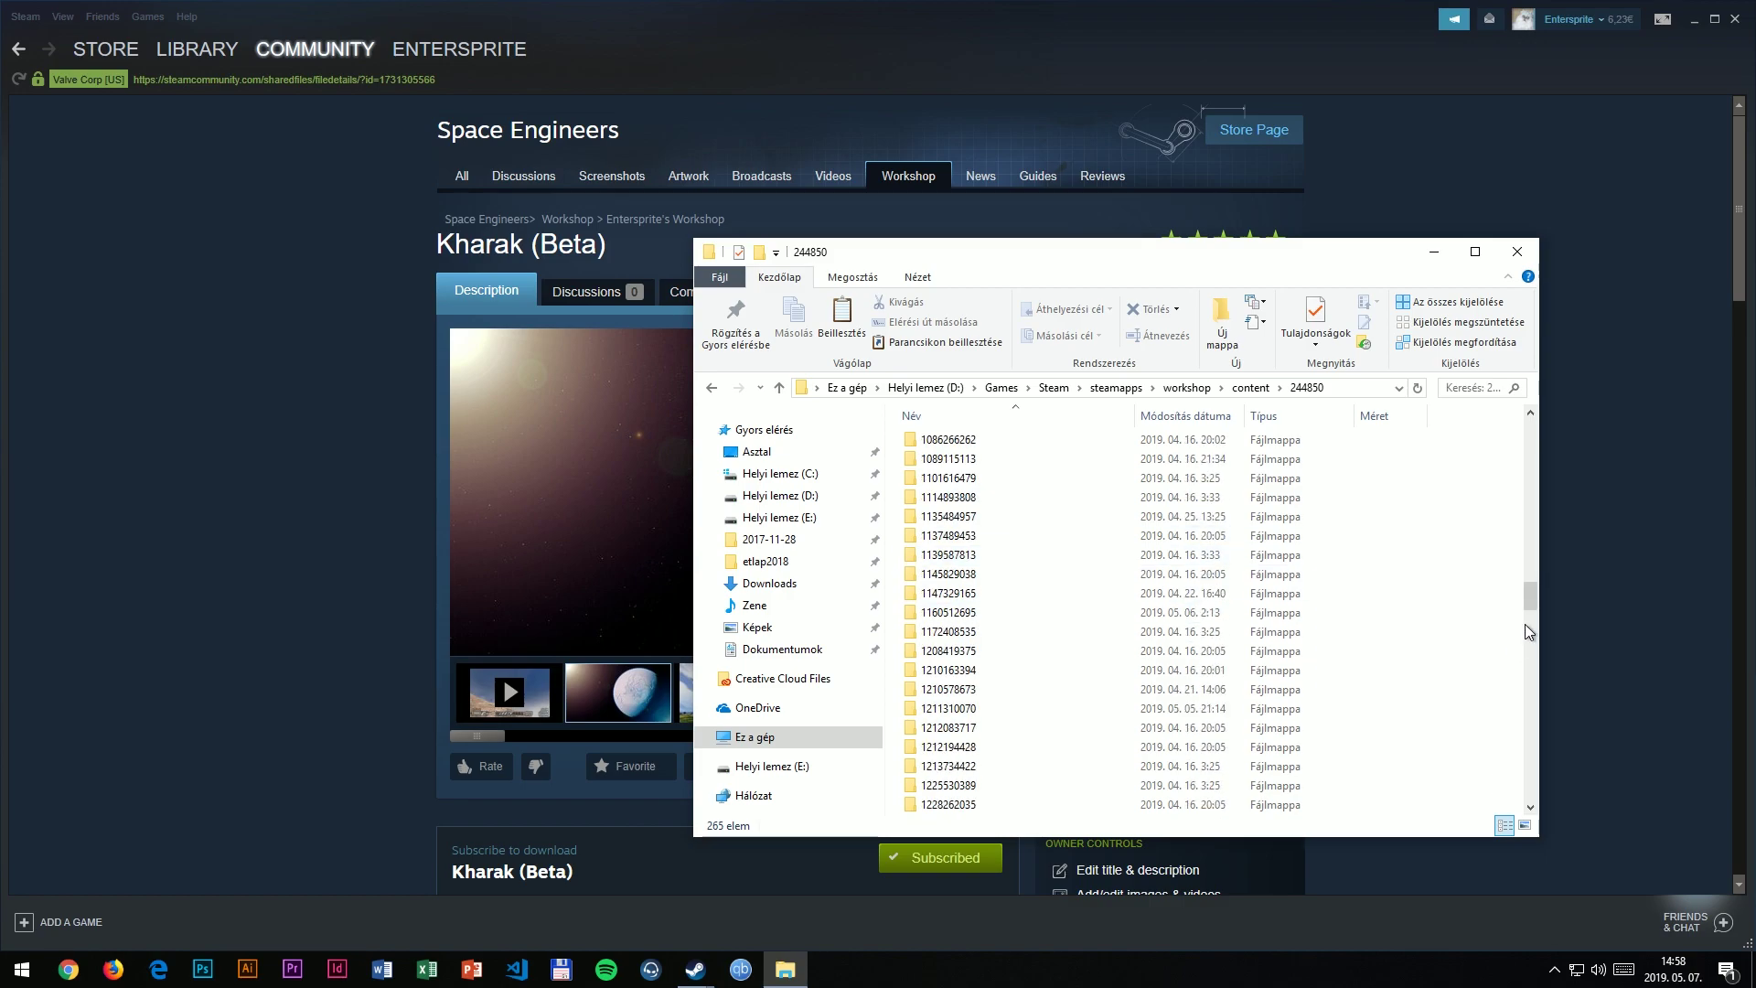
left_click_drag(1529, 597, 1507, 794)
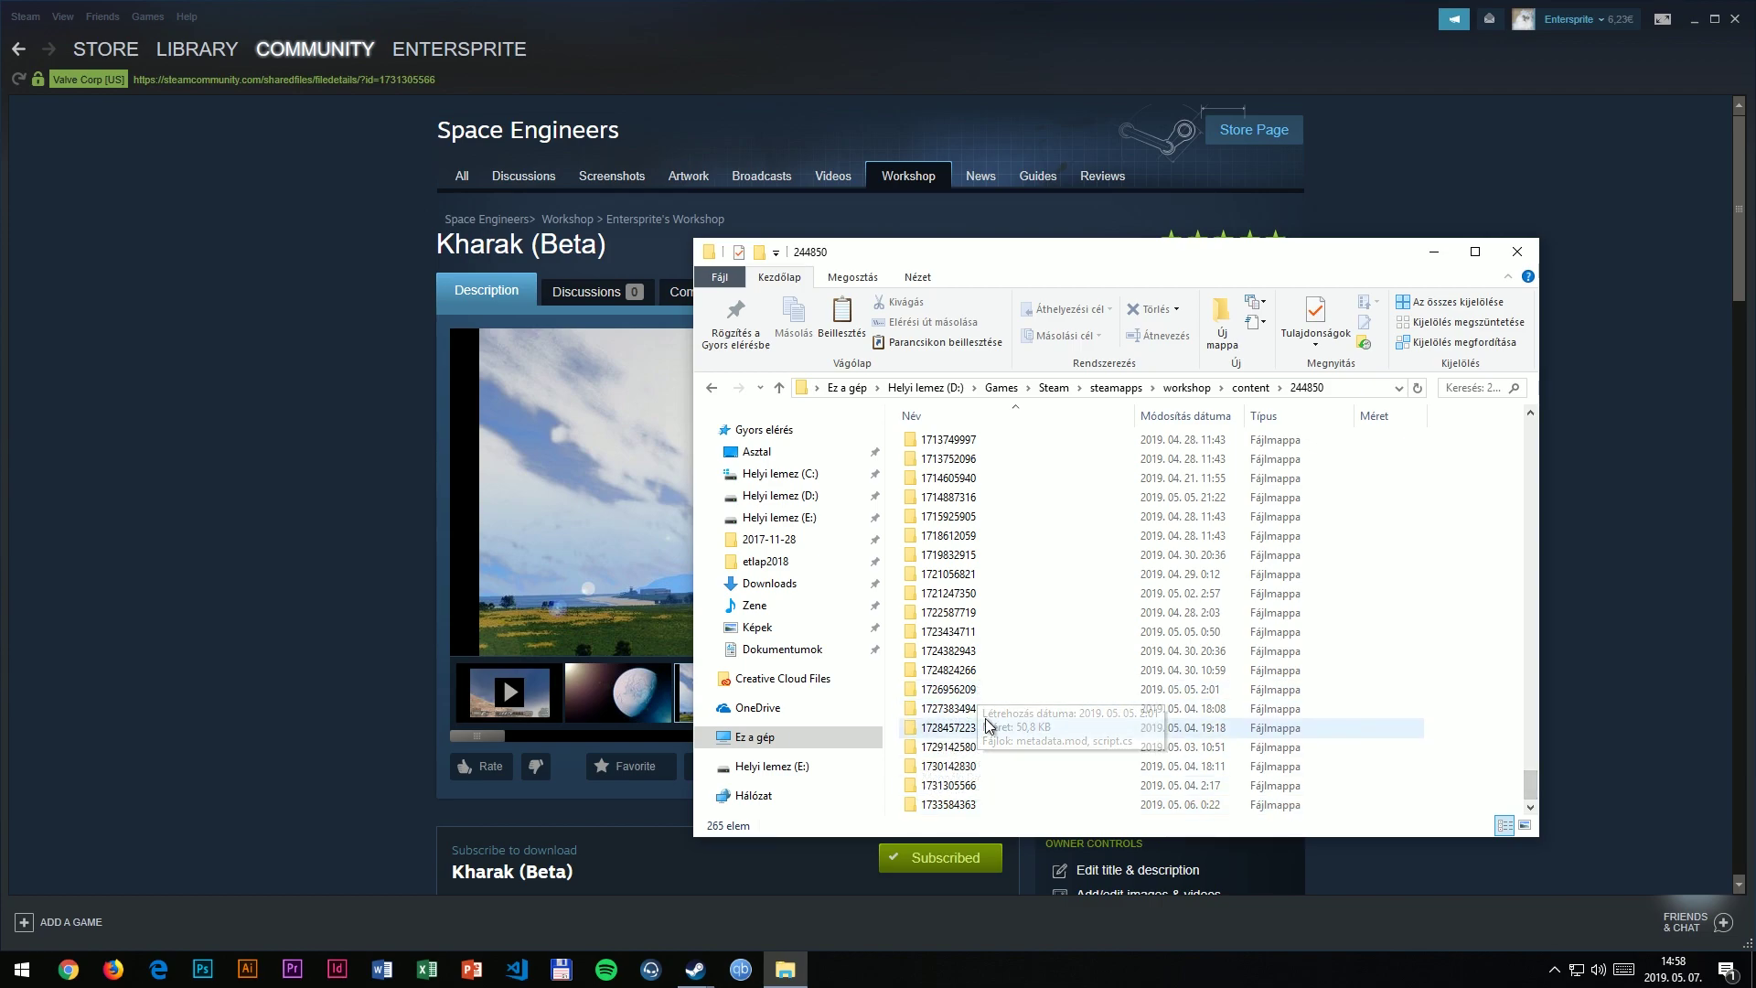
left_click(985, 787)
right_click(1000, 798)
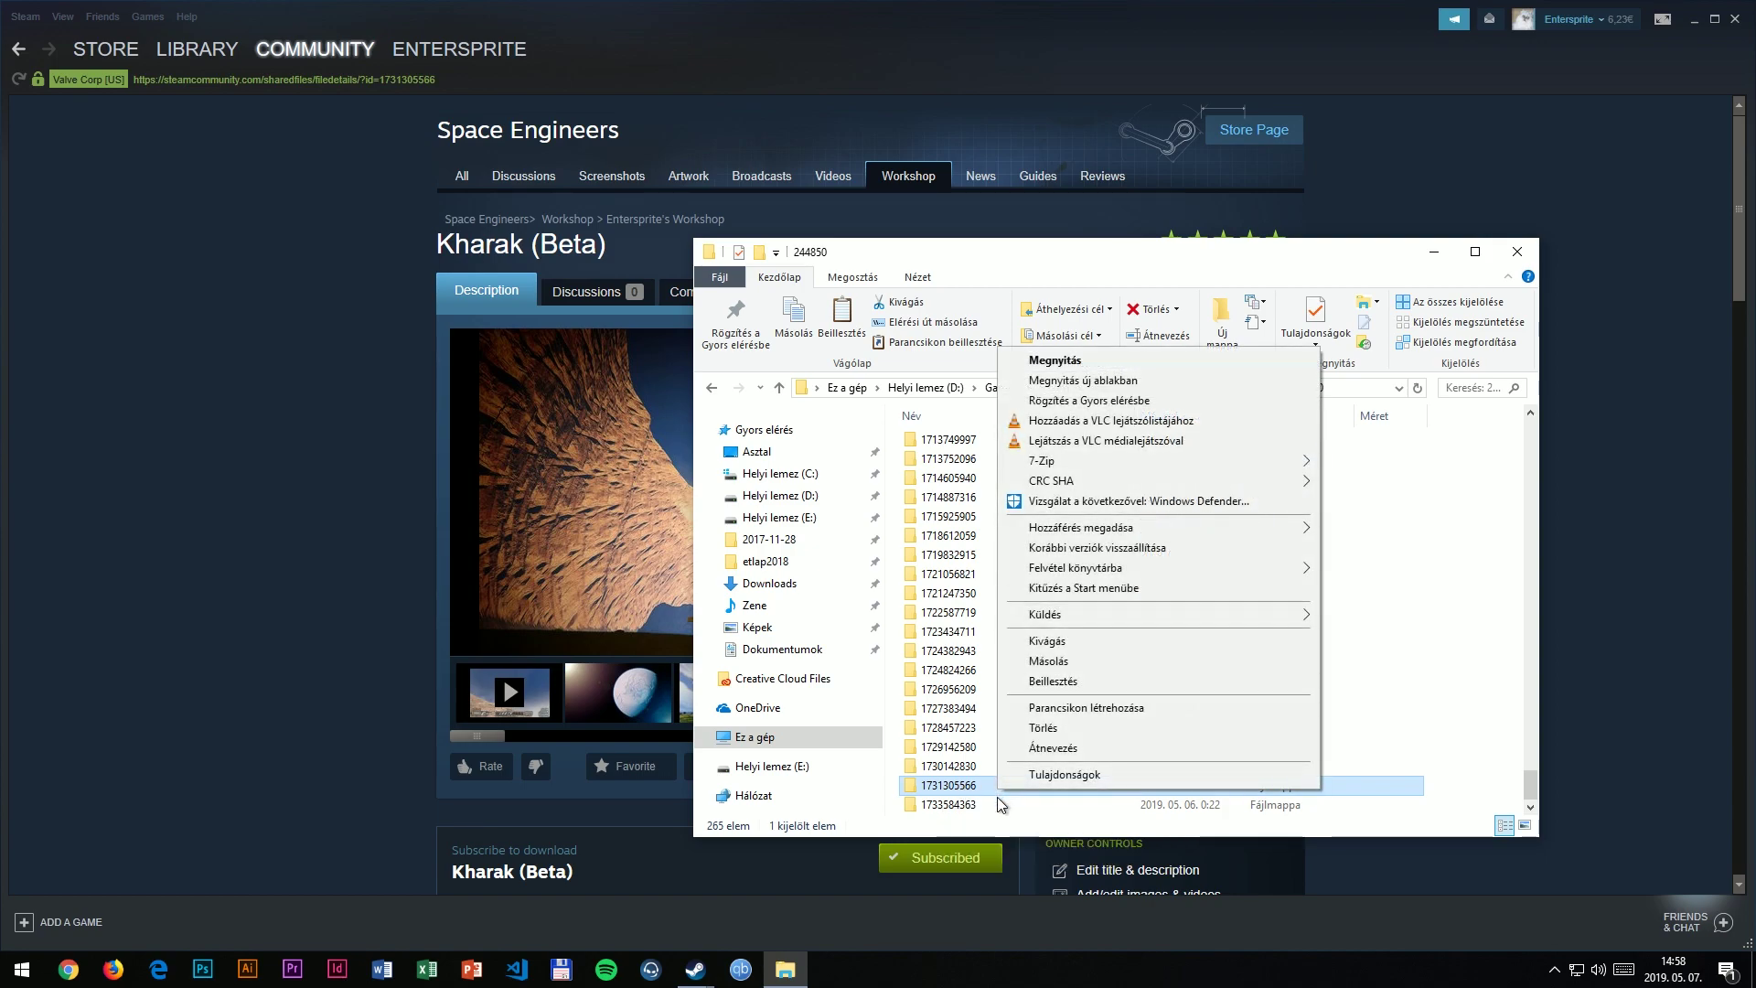
left_click(1068, 668)
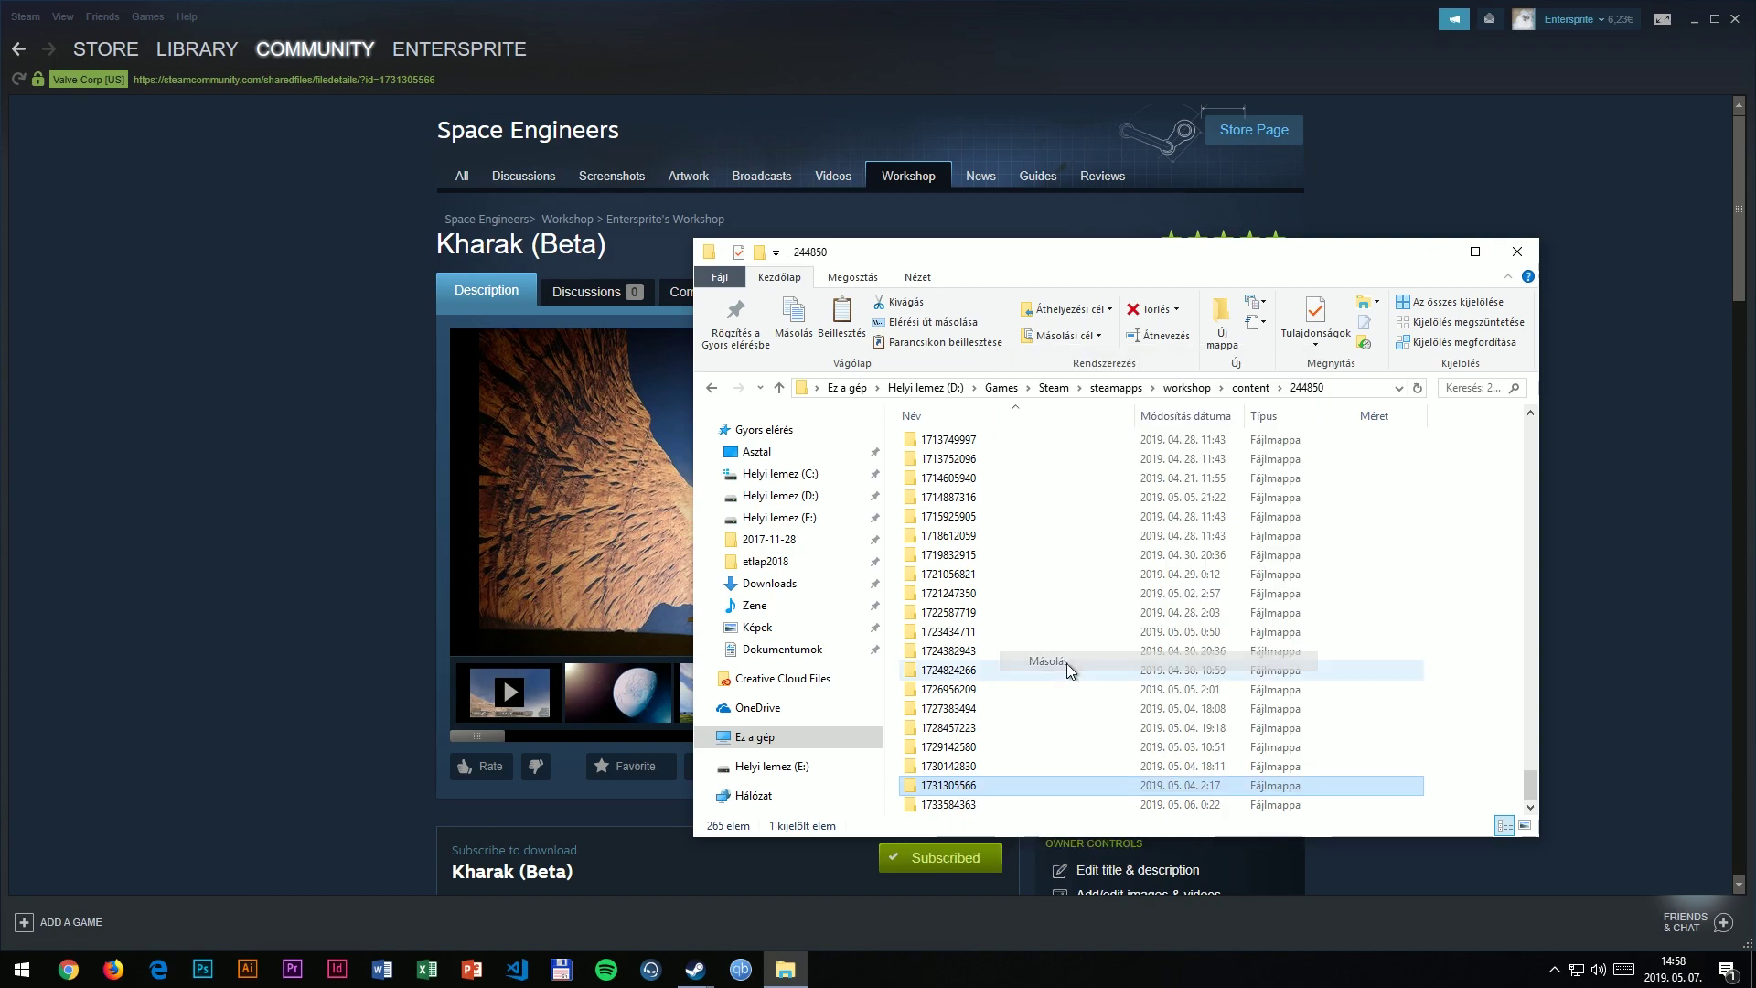
left_click(1515, 254)
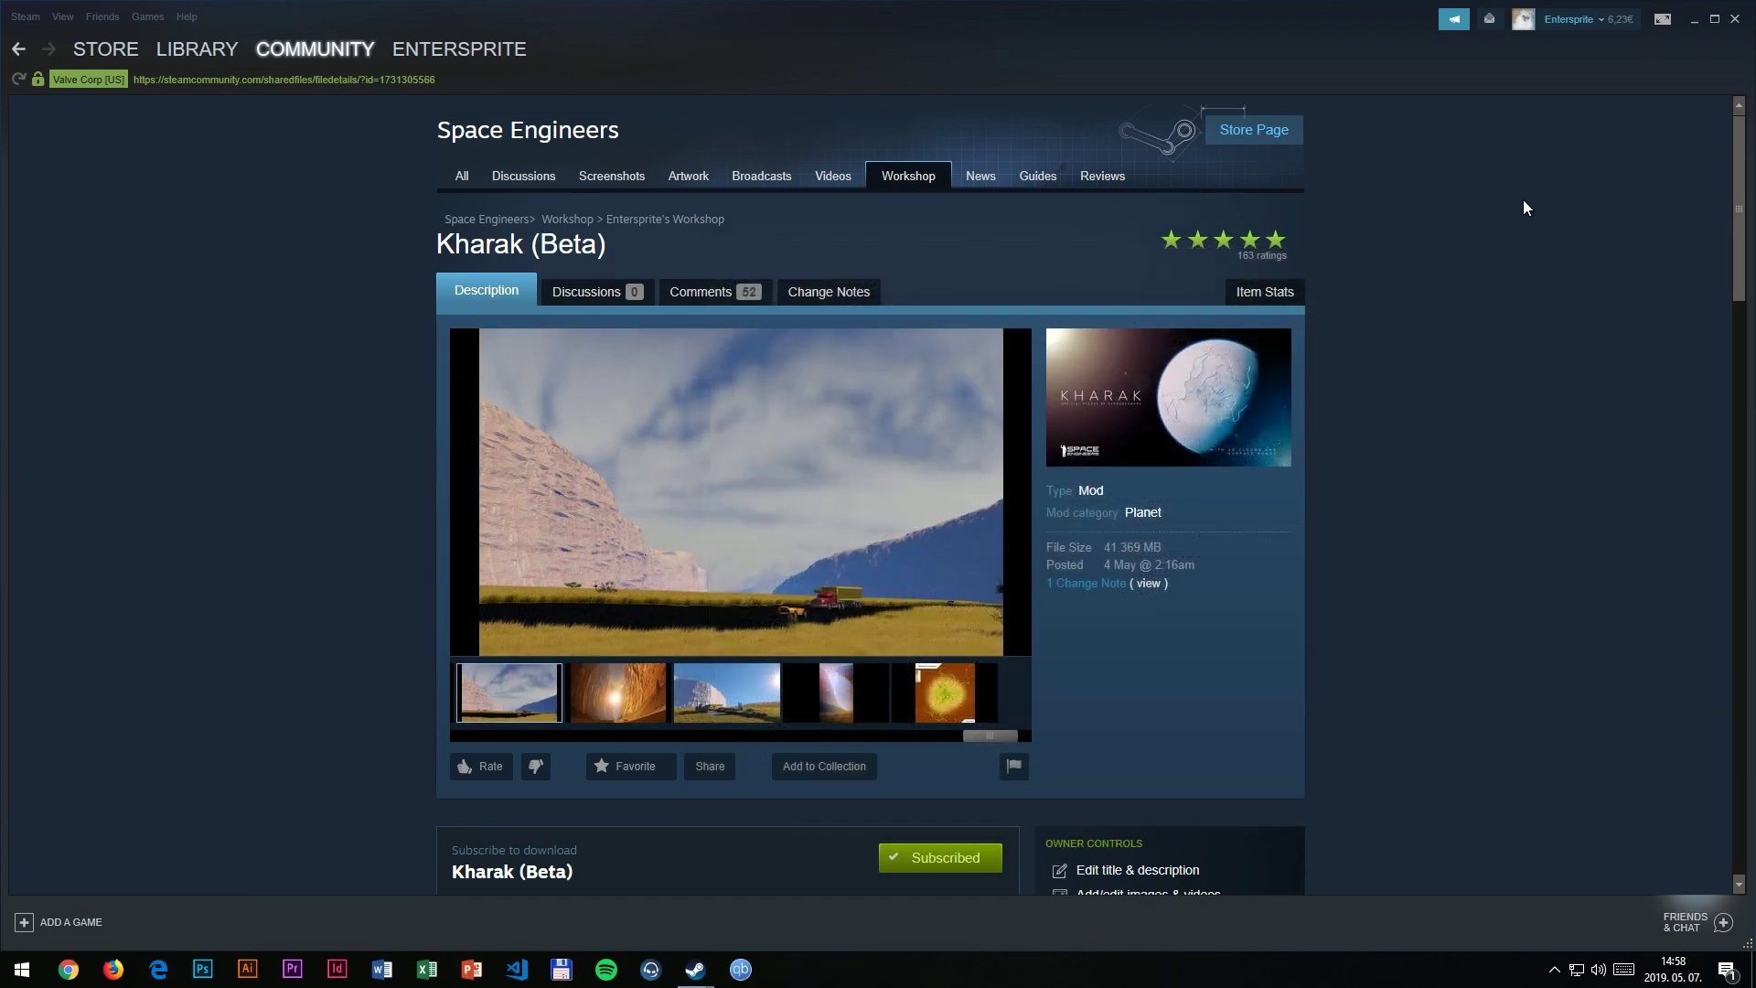
left_click(1696, 19)
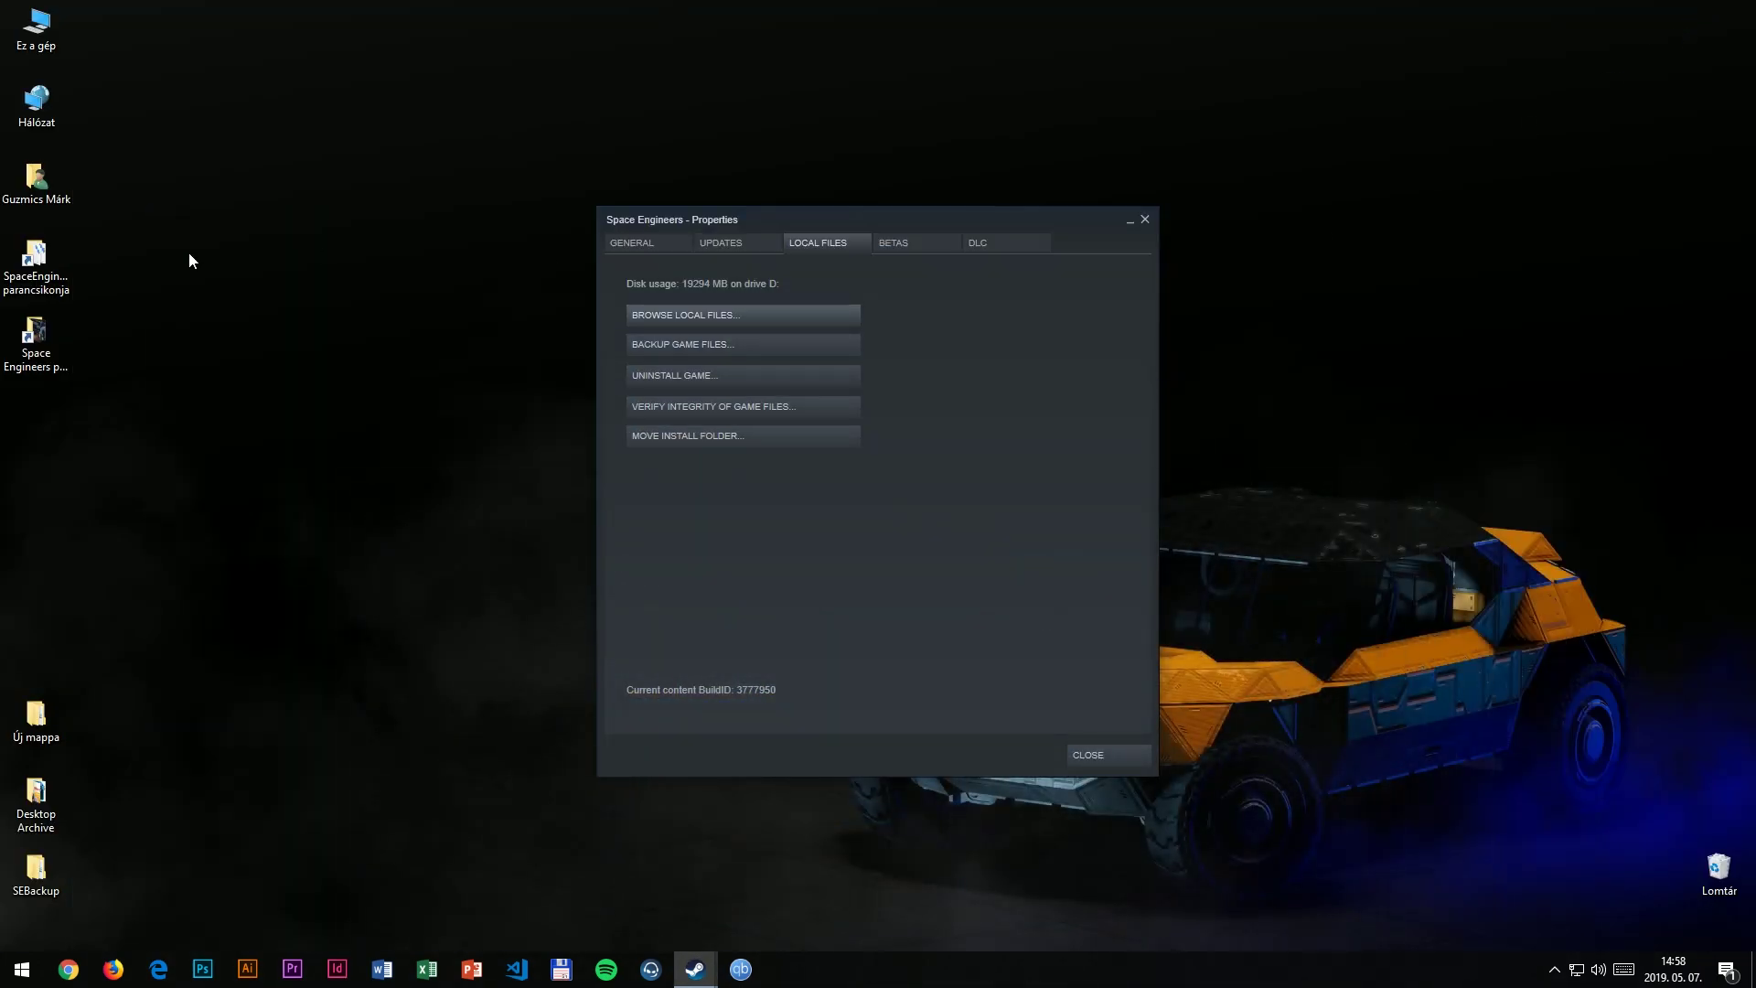
- Browse from This PC through C: and Felhasználók to the user's profile folder
double_click(37, 28)
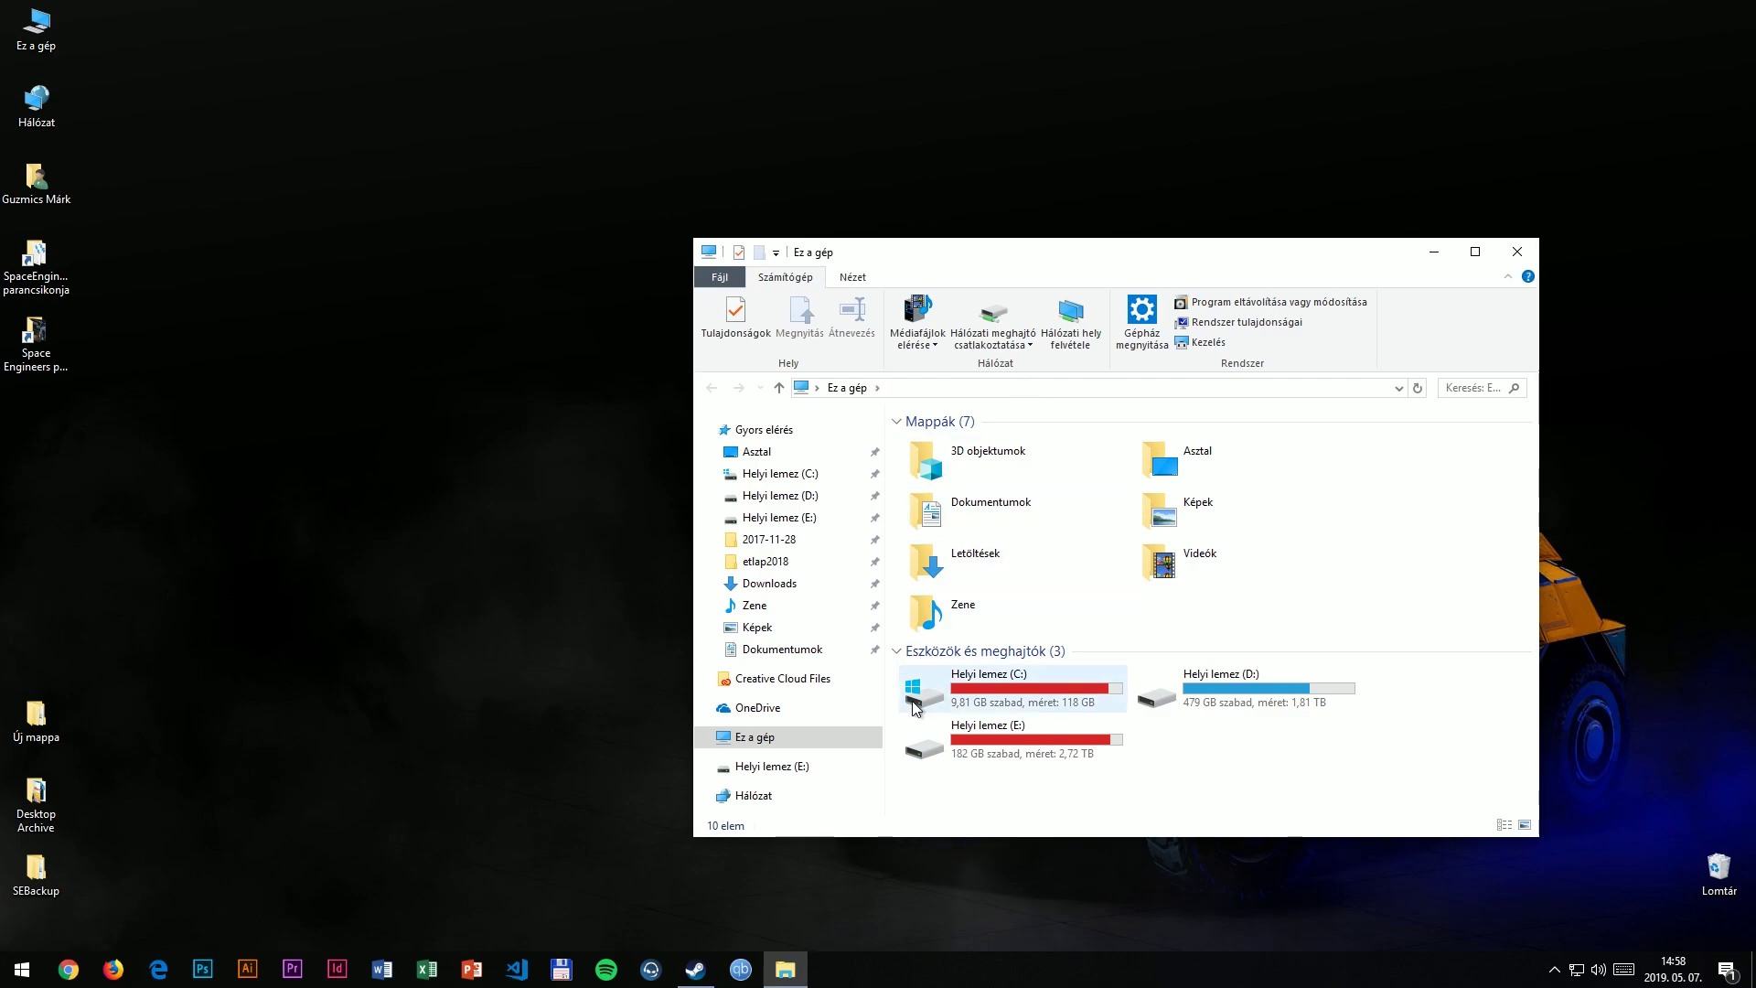
double_click(913, 701)
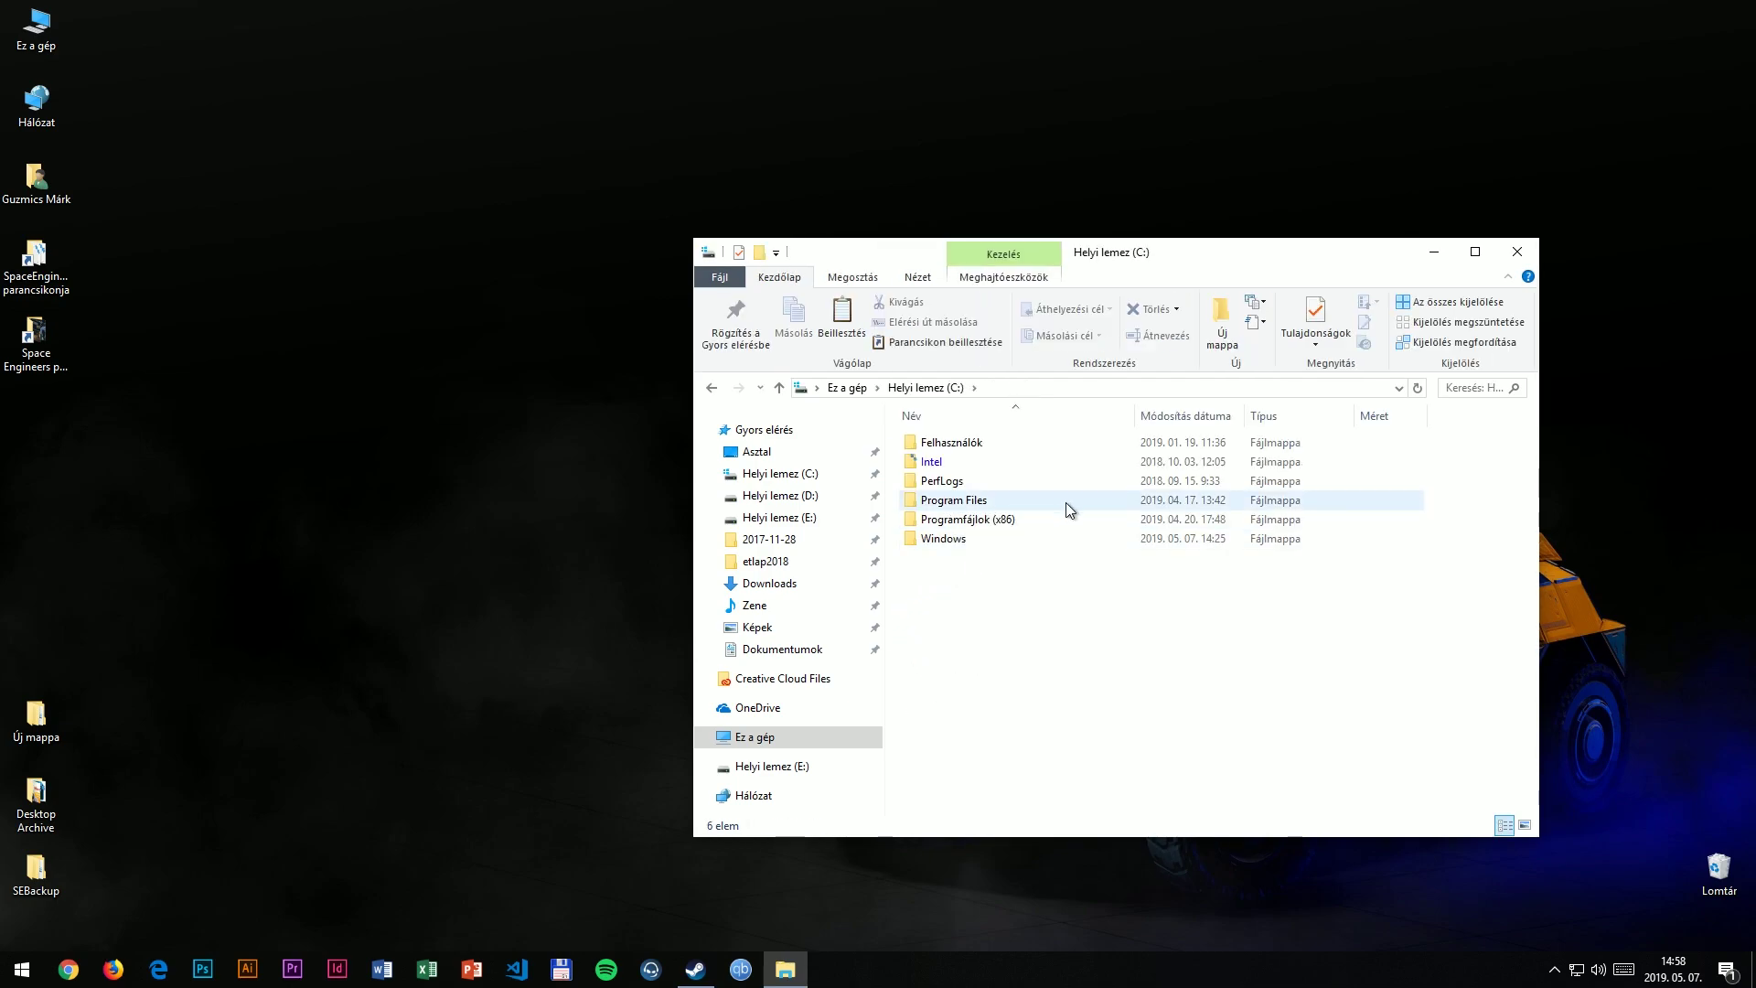
double_click(1028, 445)
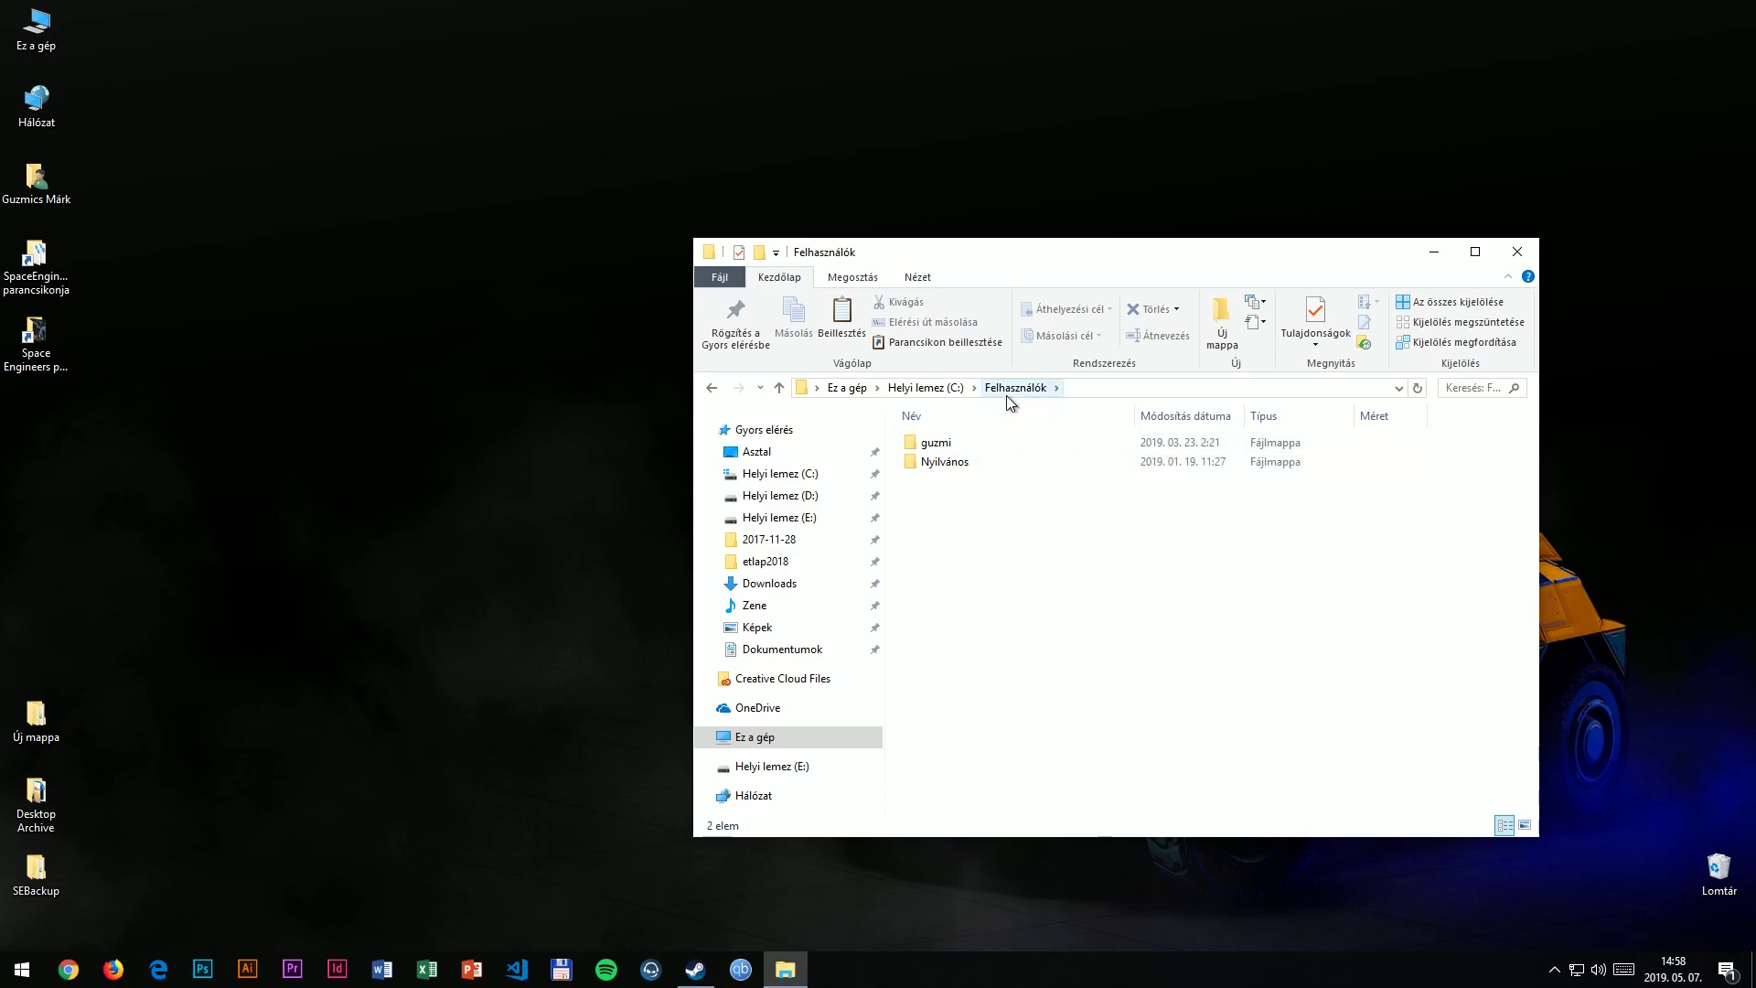
double_click(971, 441)
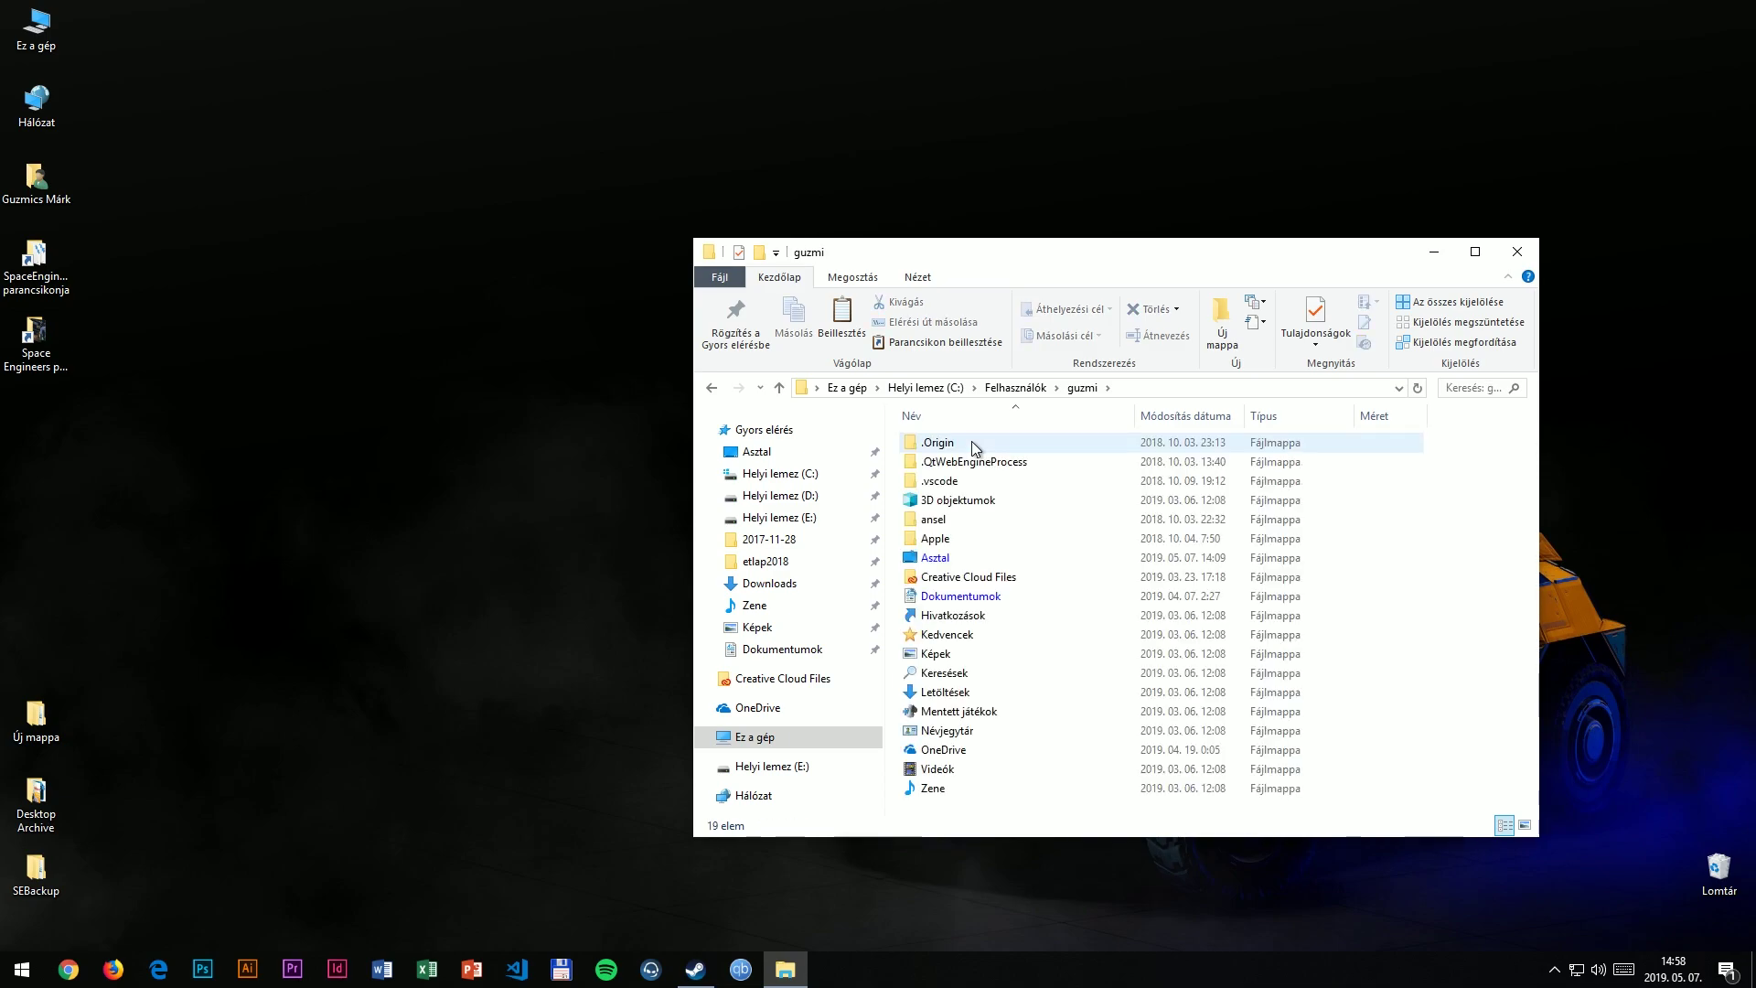
- Enter the AppData path in the address bar and open the Roaming folder
left_click(1198, 389)
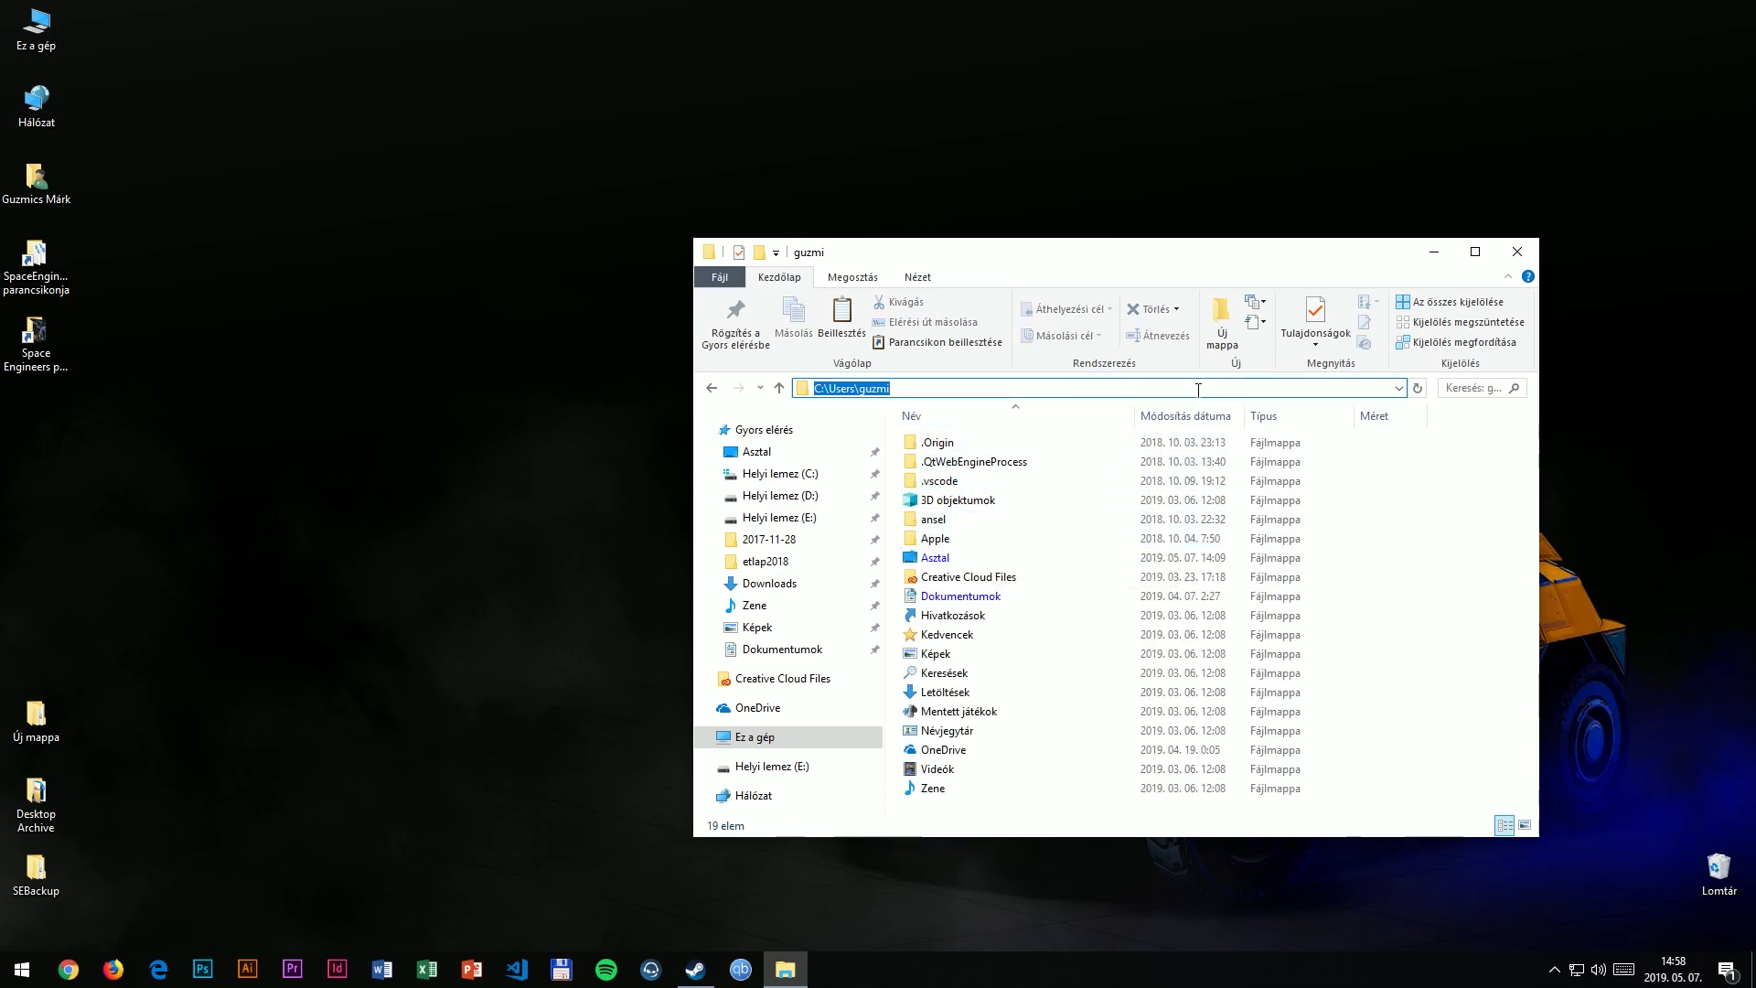
left_click(1198, 389)
type("\\")
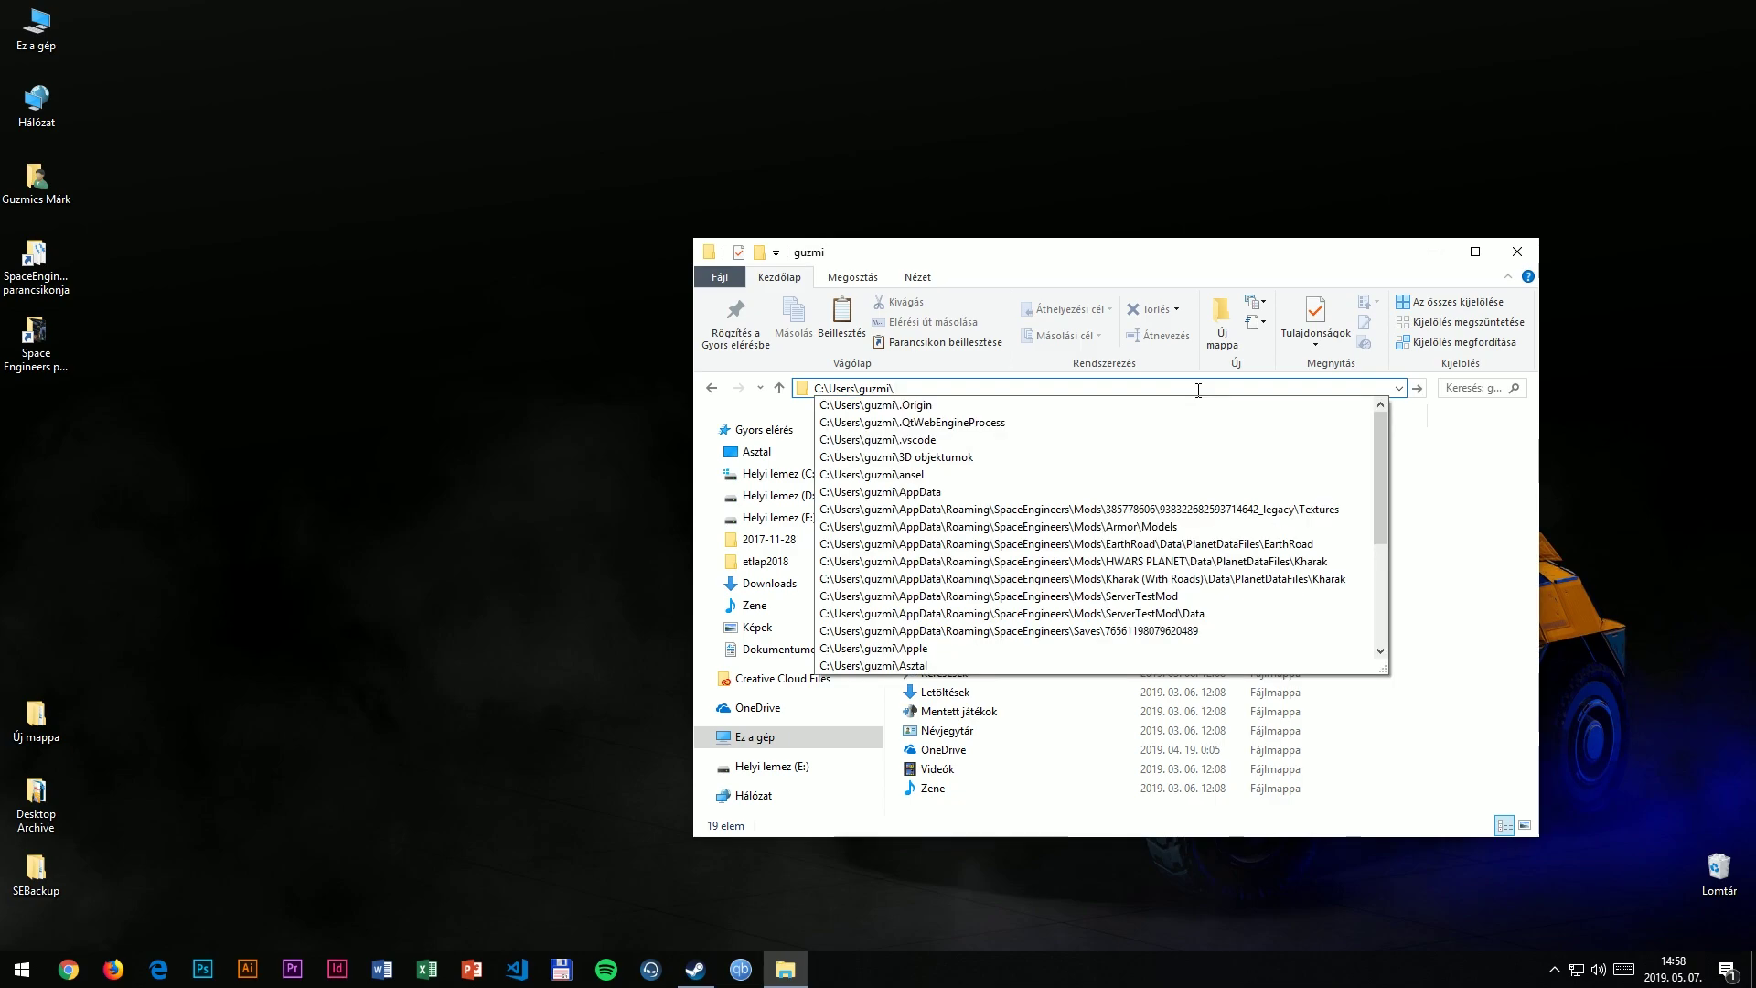
type("App")
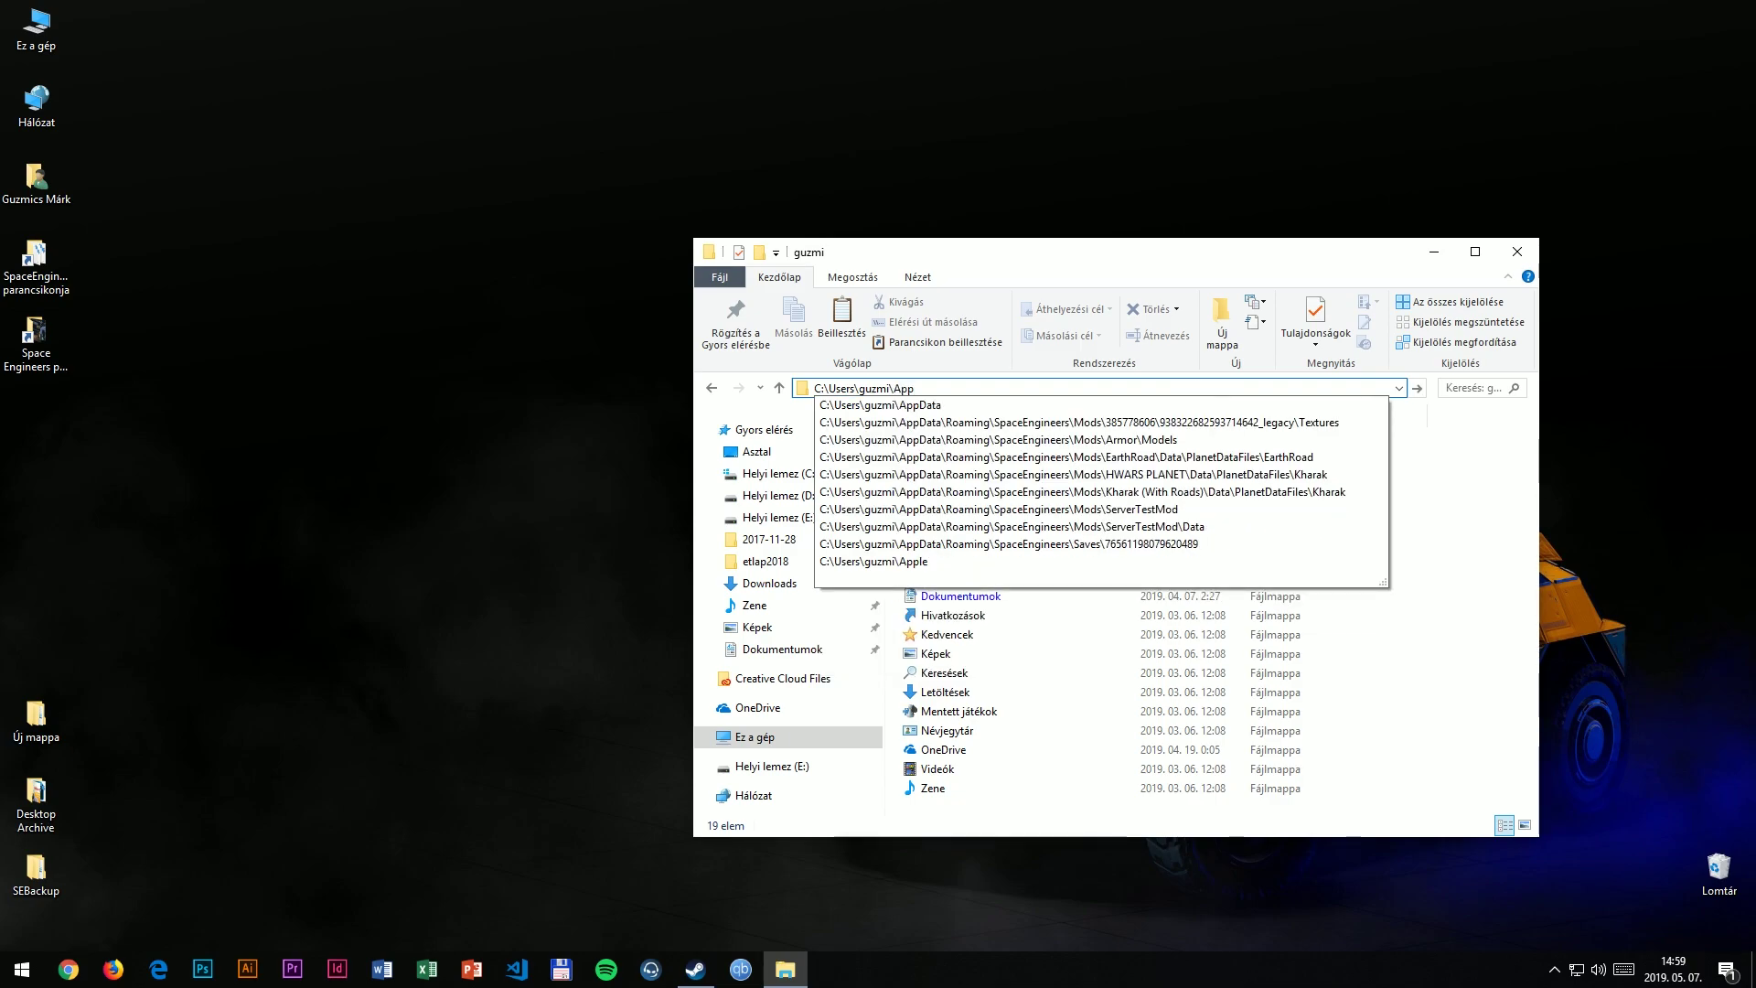
type("Dta")
key("BackSpace")
key("BackSpace")
type("at")
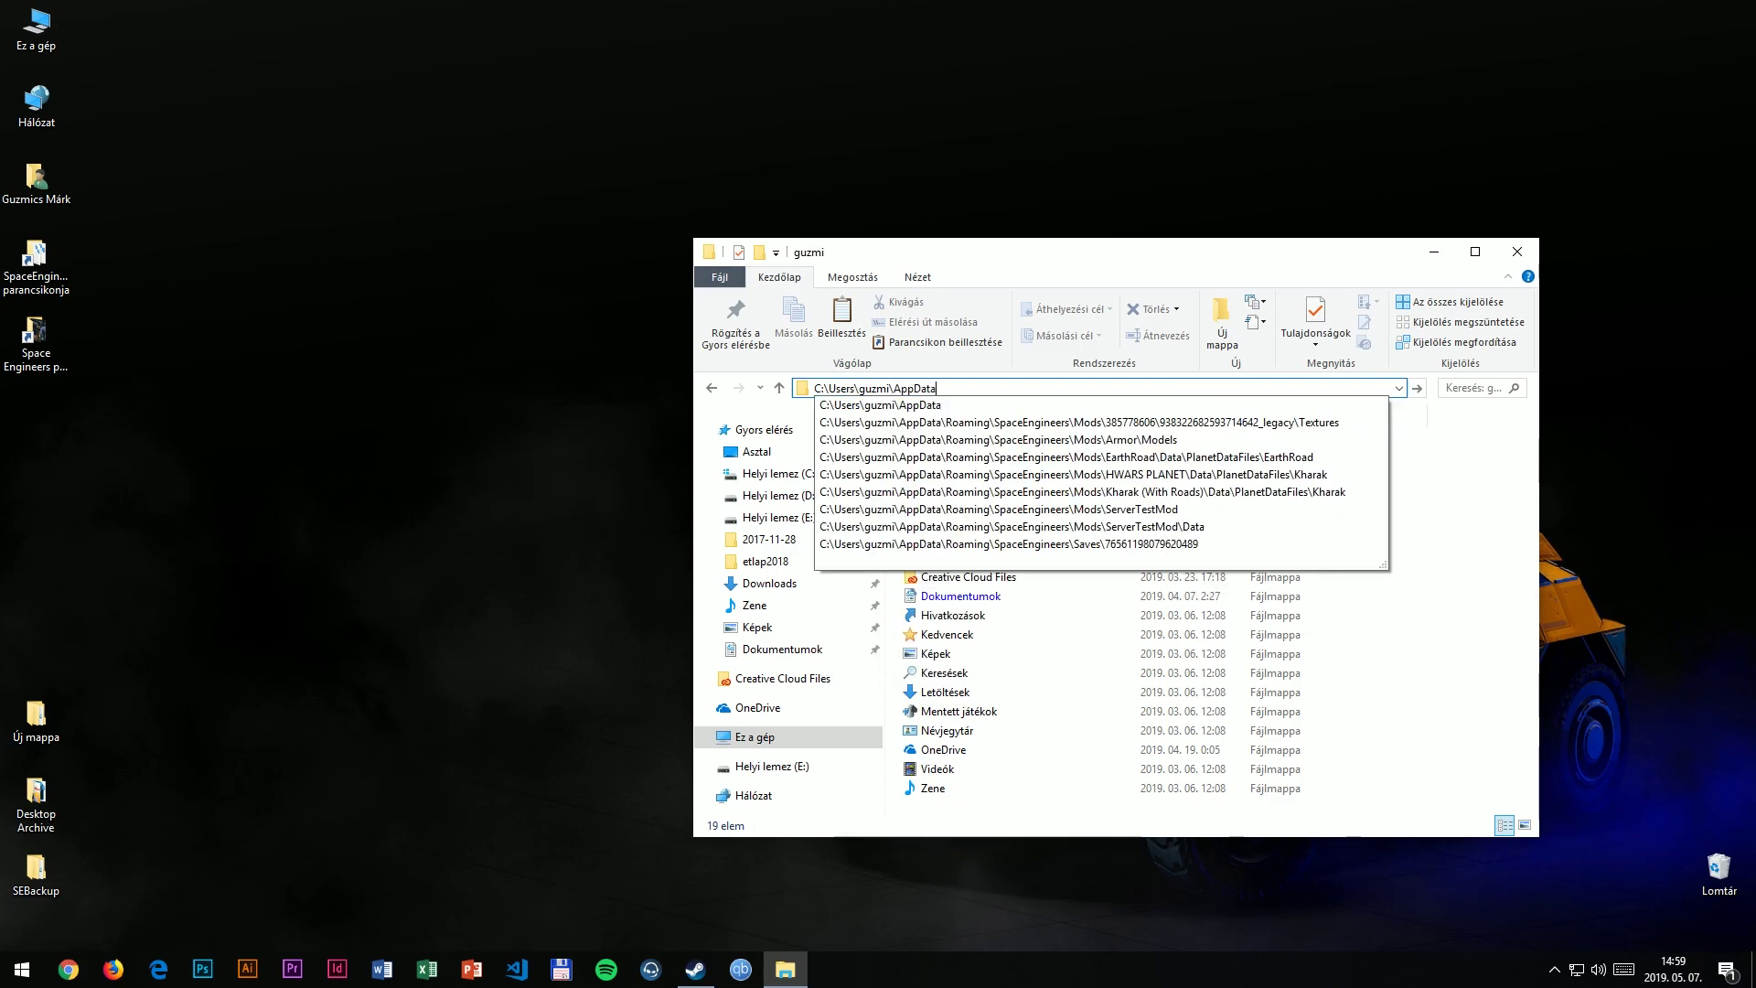
type("a")
key("Return")
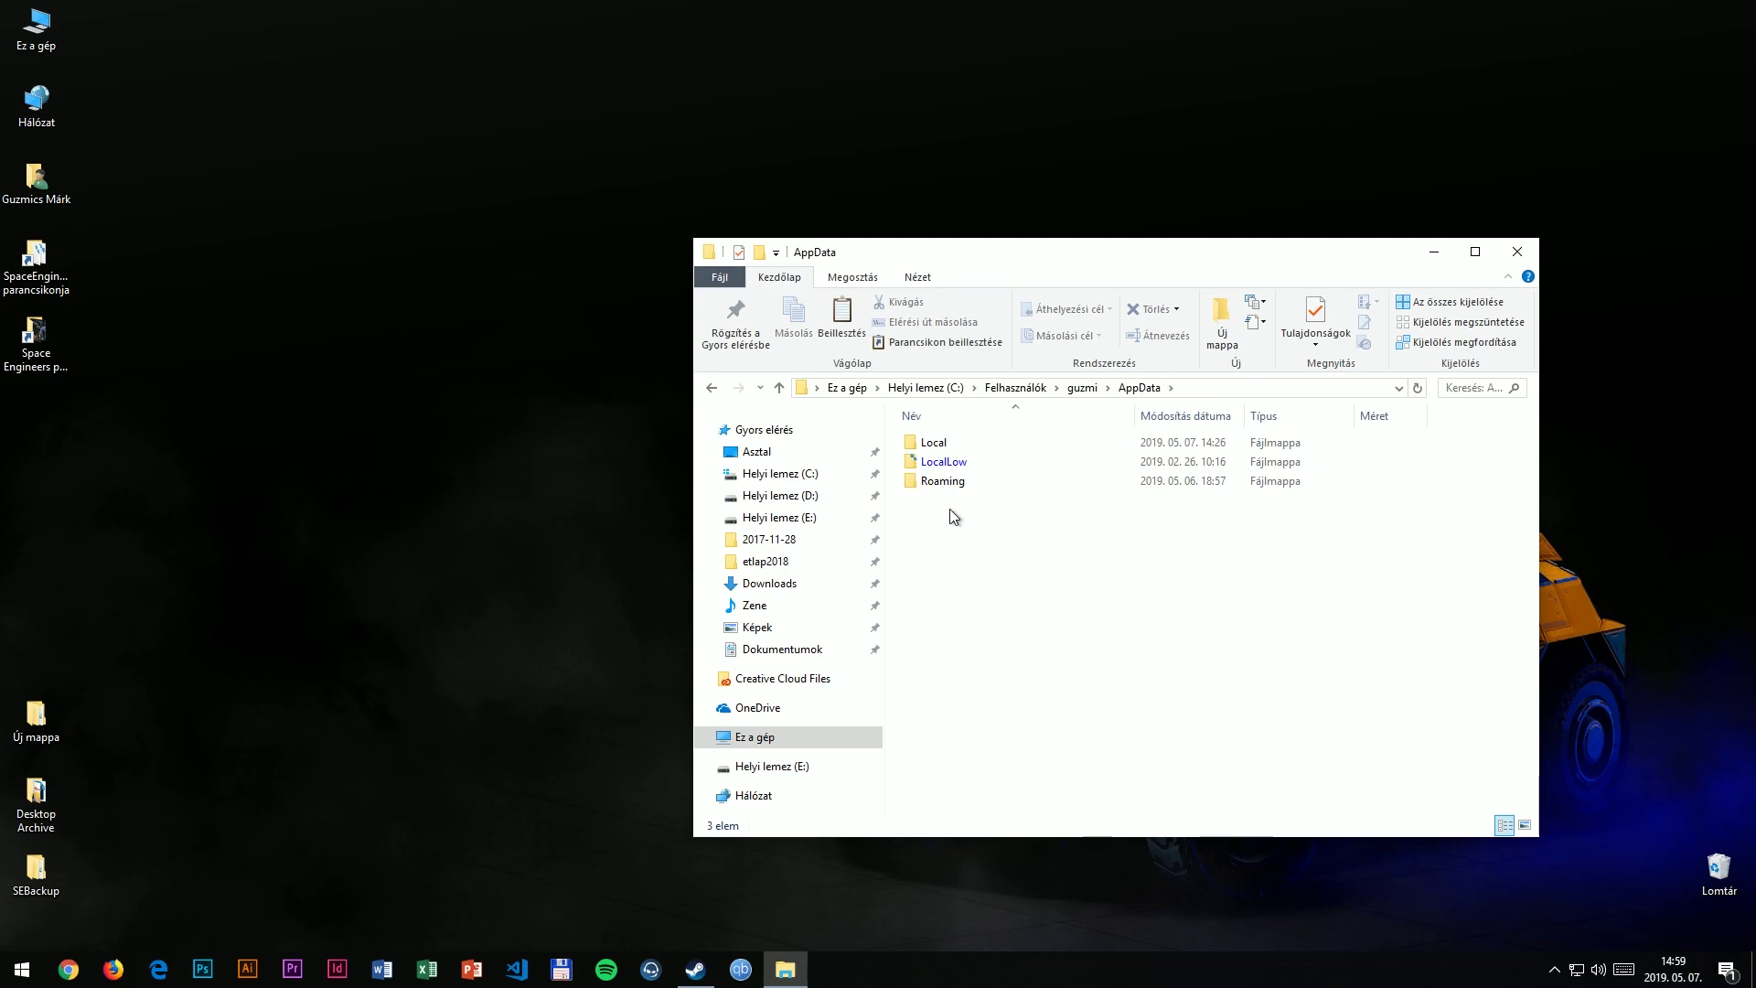
double_click(990, 487)
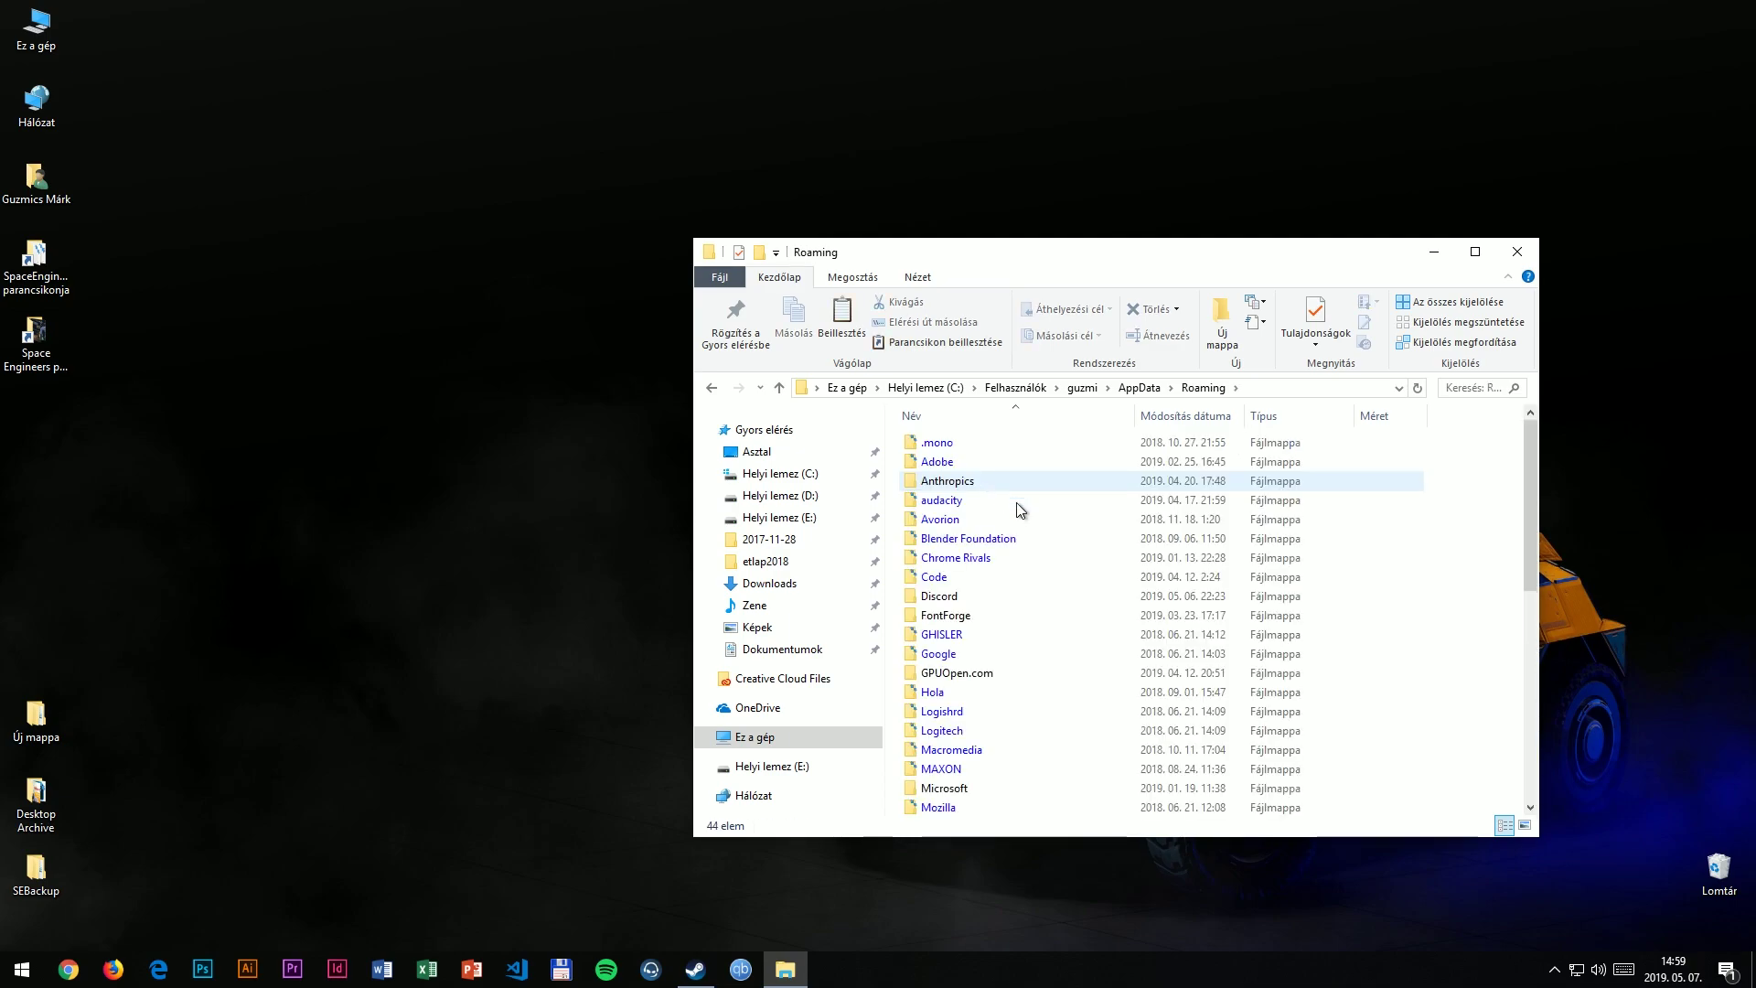
scroll(1051, 547, "down", 8)
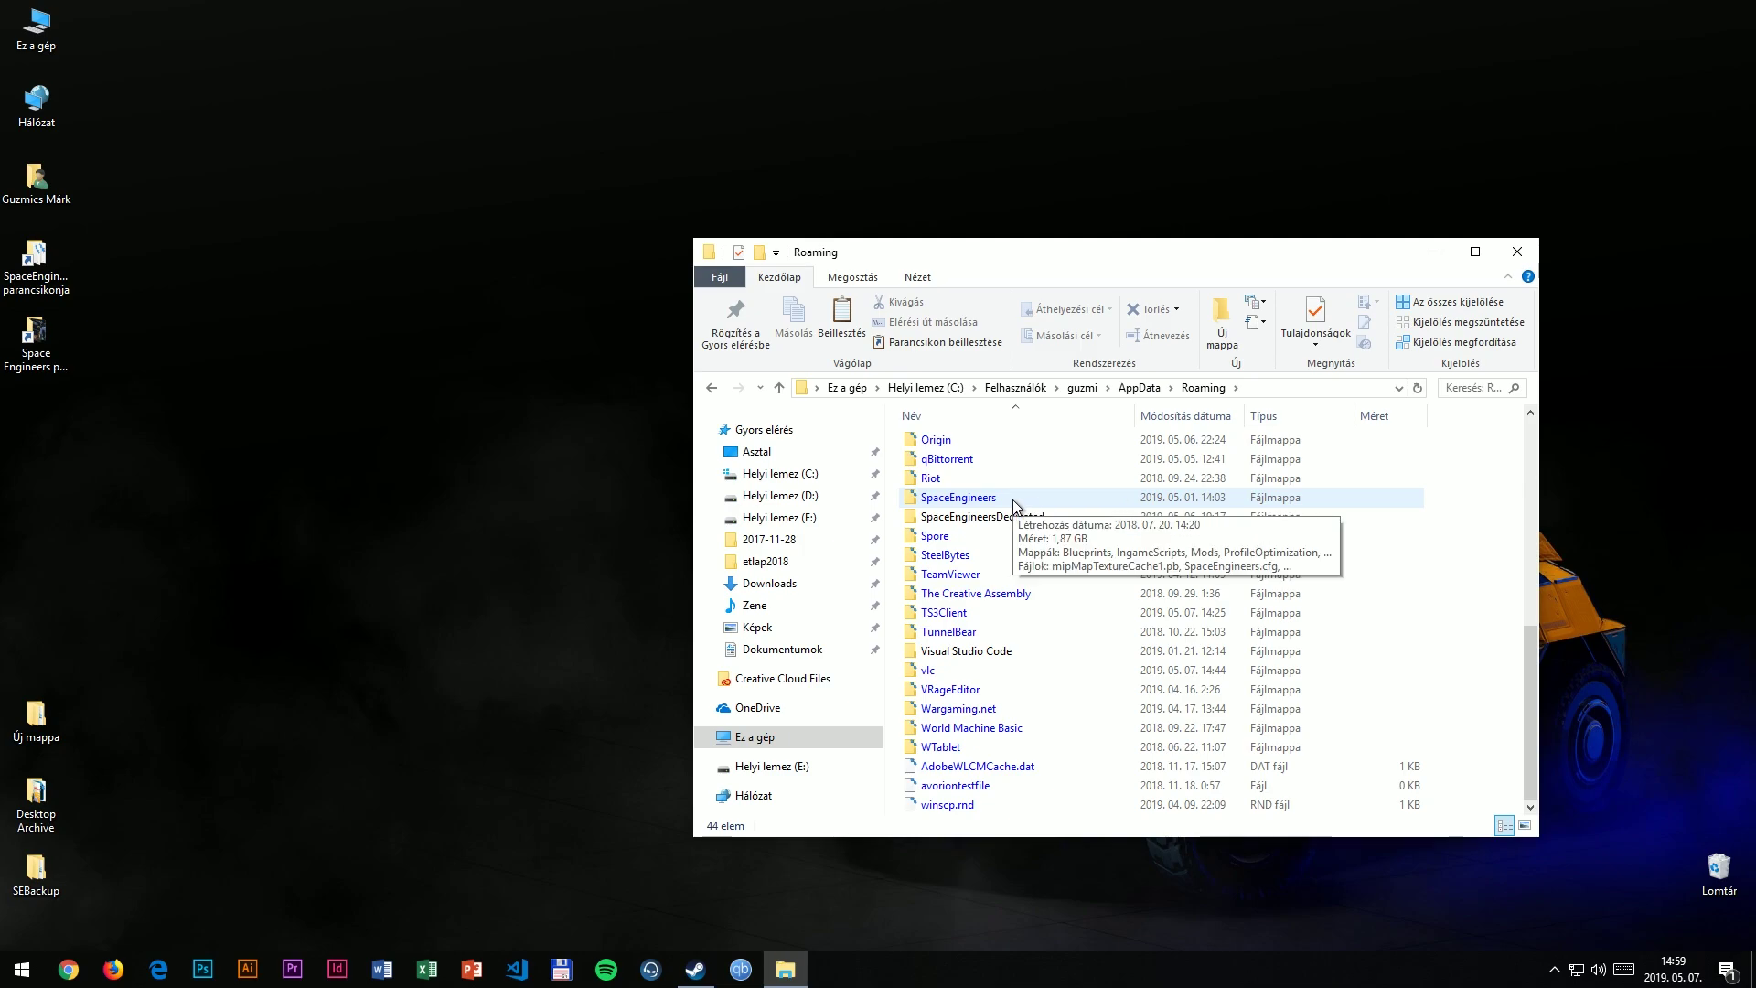
double_click(1013, 500)
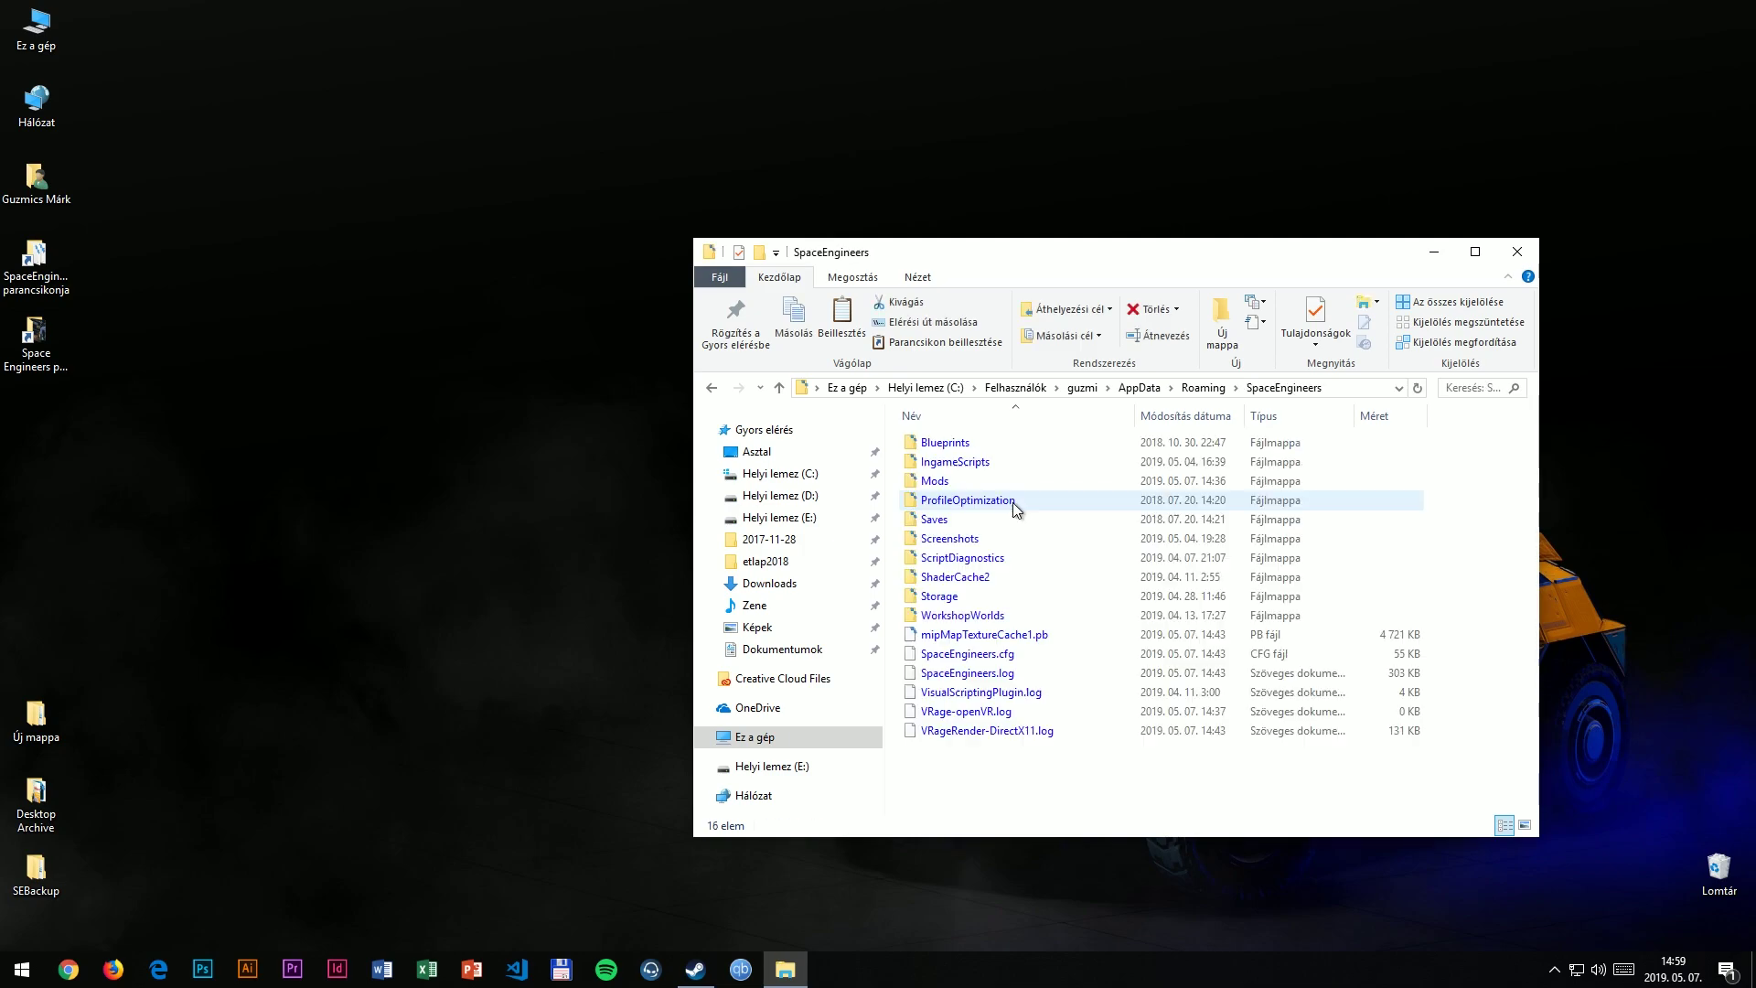
double_click(935, 481)
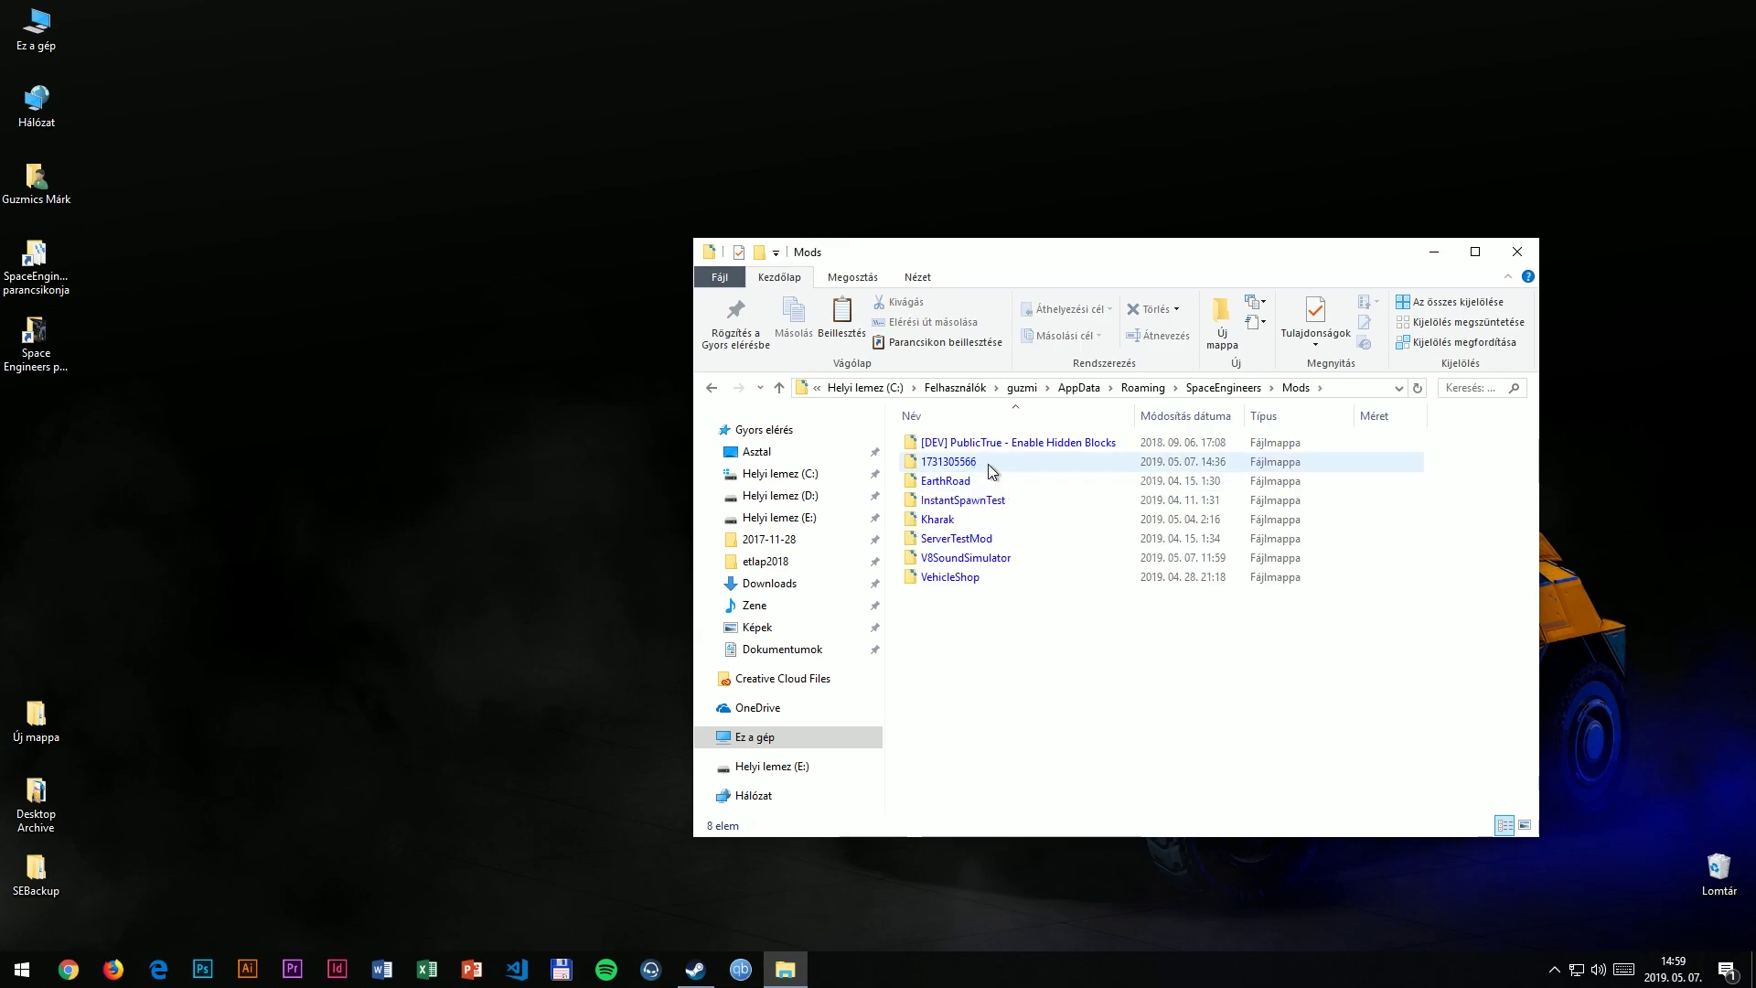
right_click(993, 610)
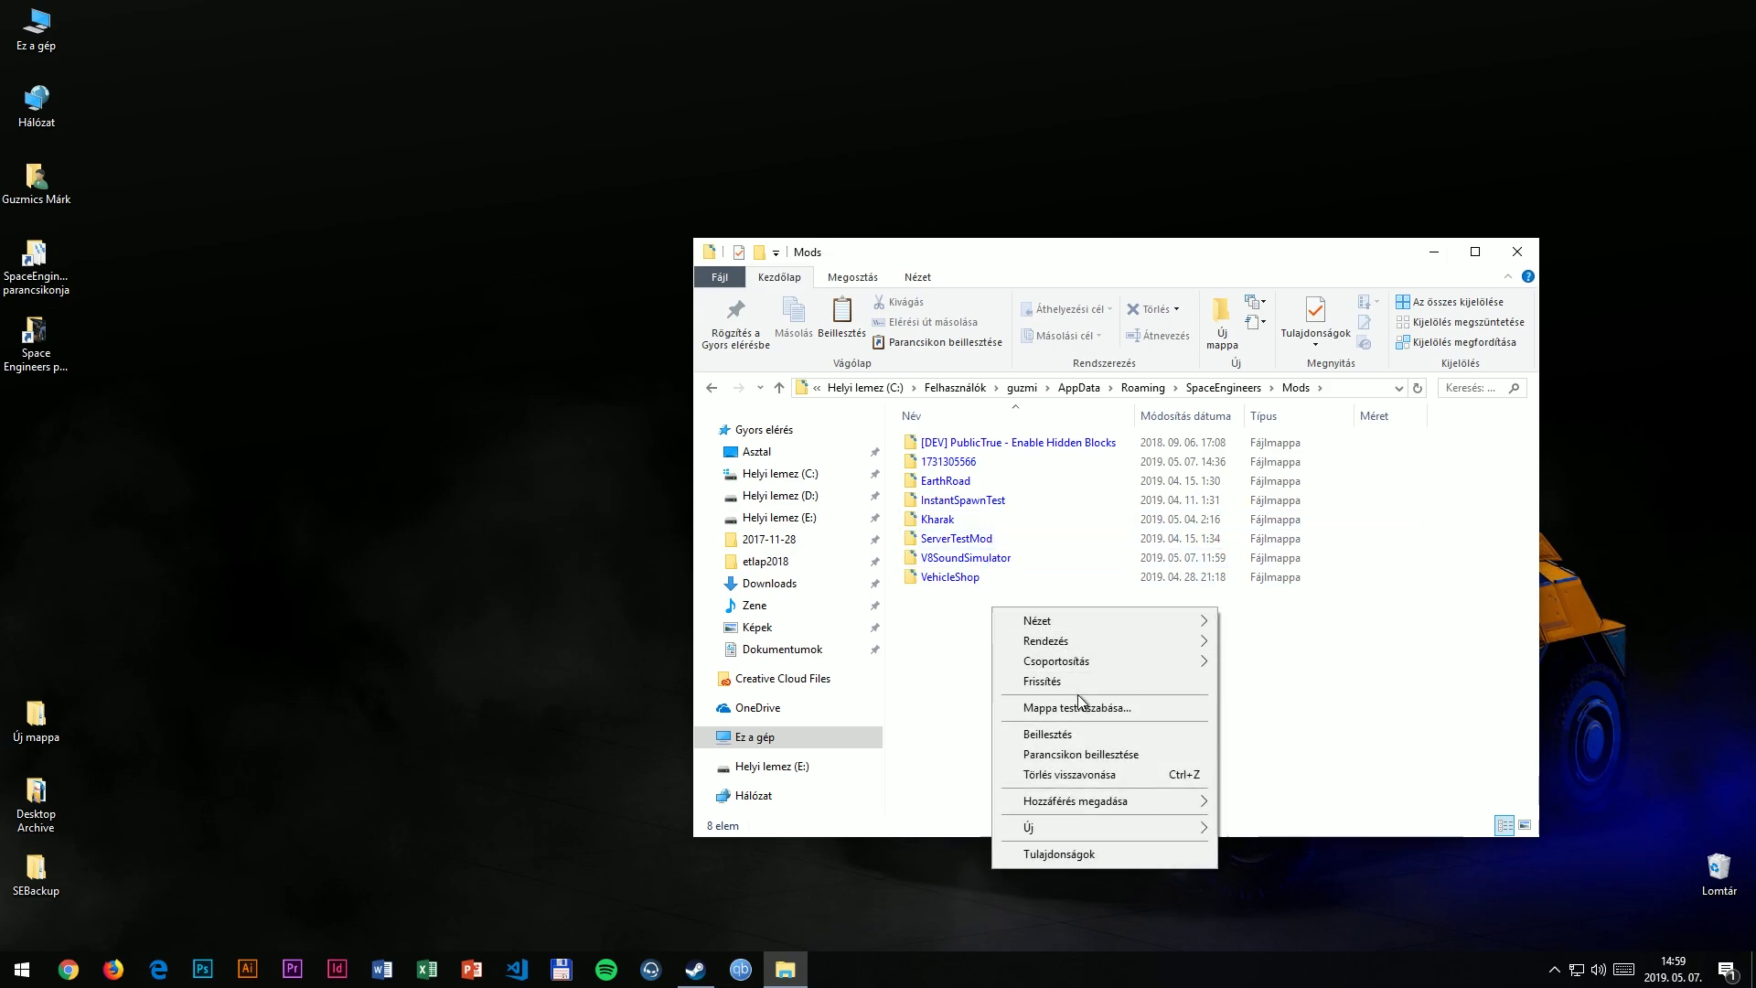
left_click(1092, 737)
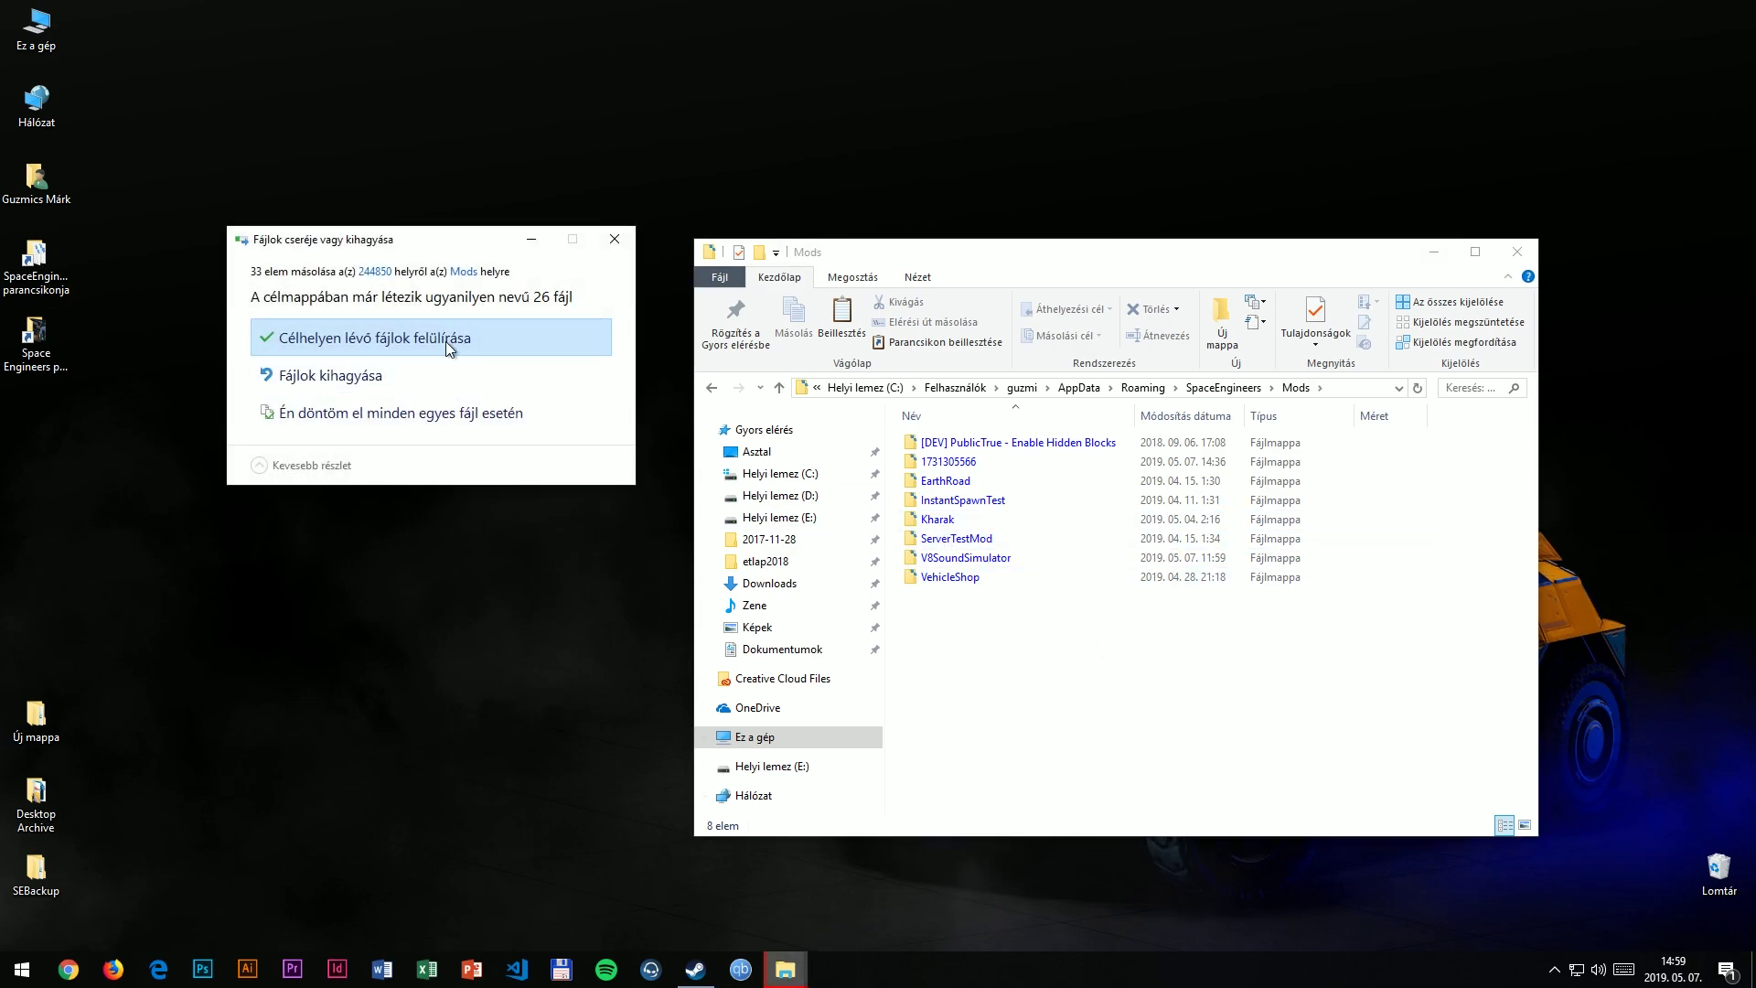
left_click(446, 342)
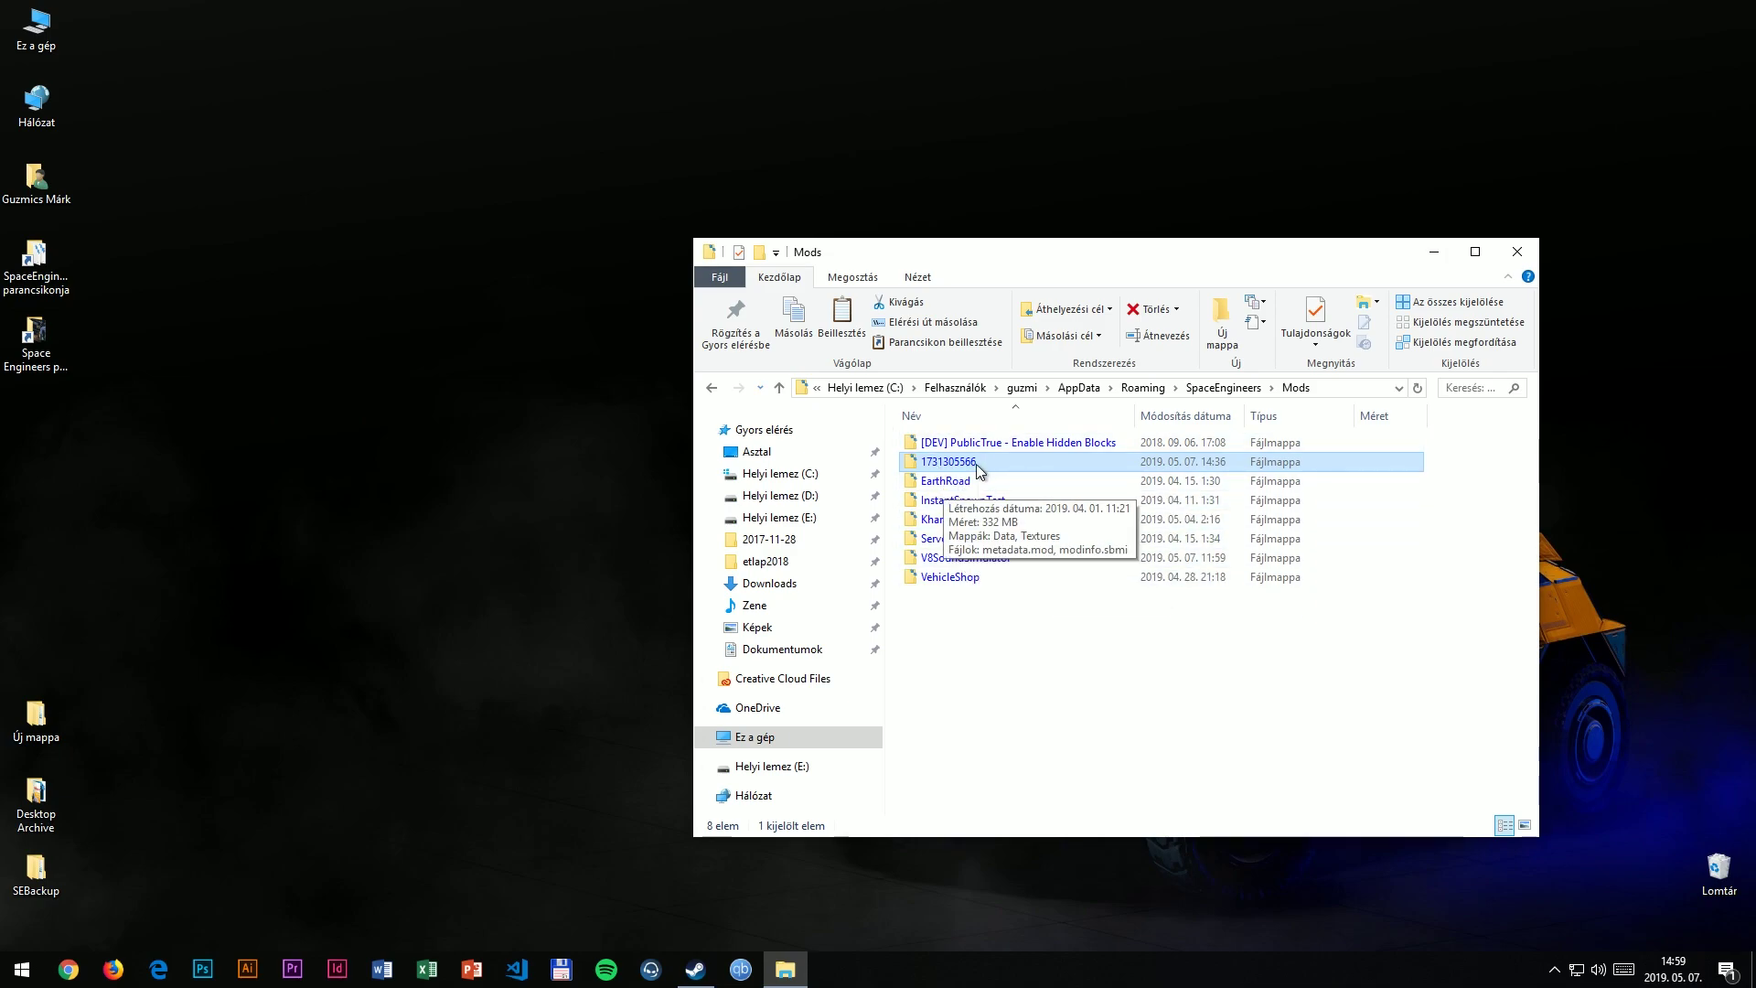
mouse_move(943, 456)
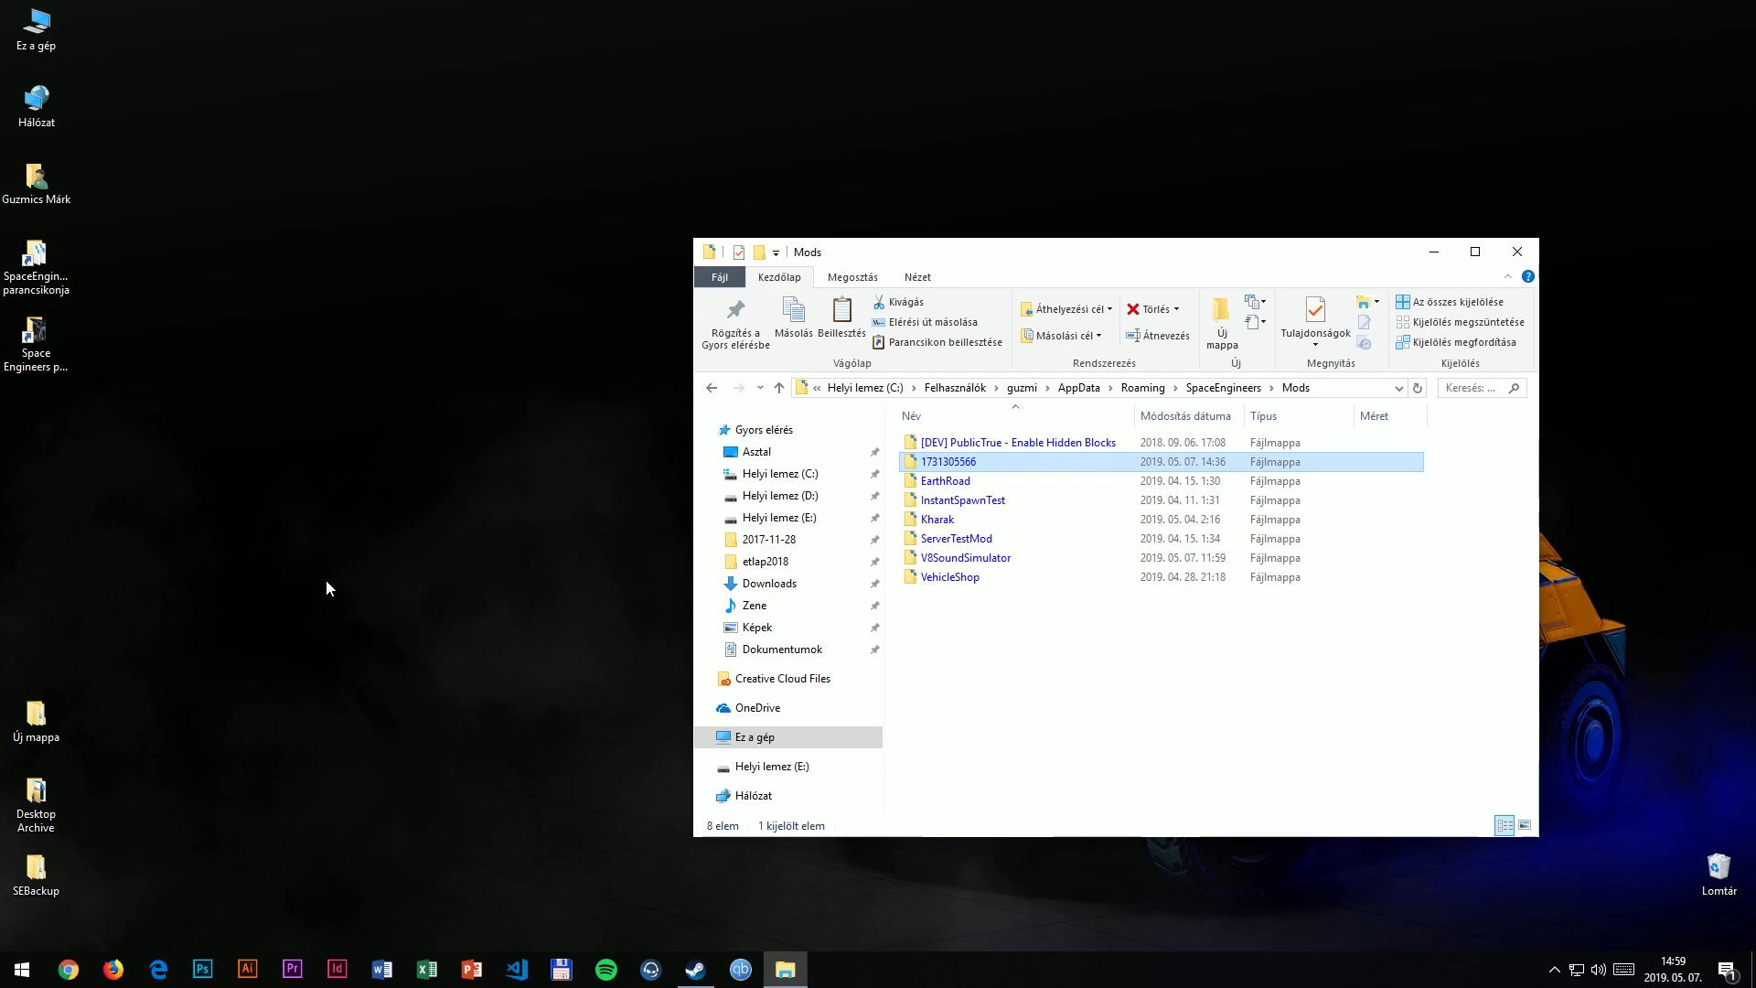
- Launch Space Engineers from the Steam library
left_click(696, 969)
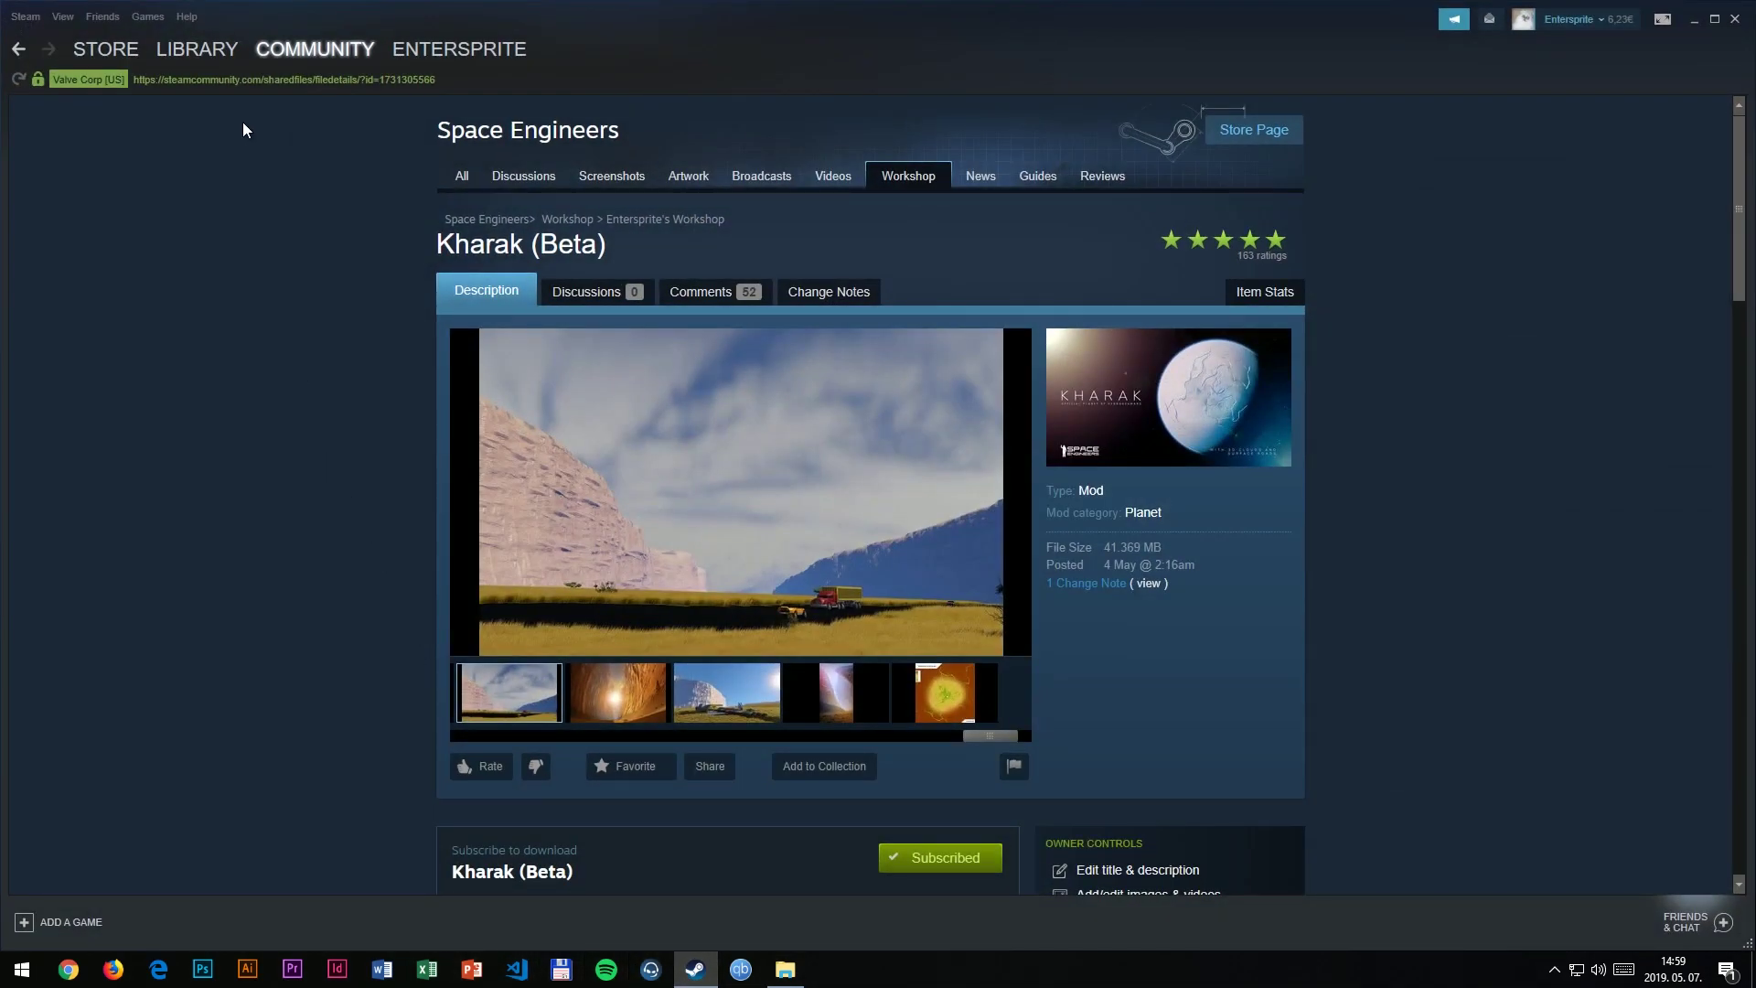
left_click(205, 55)
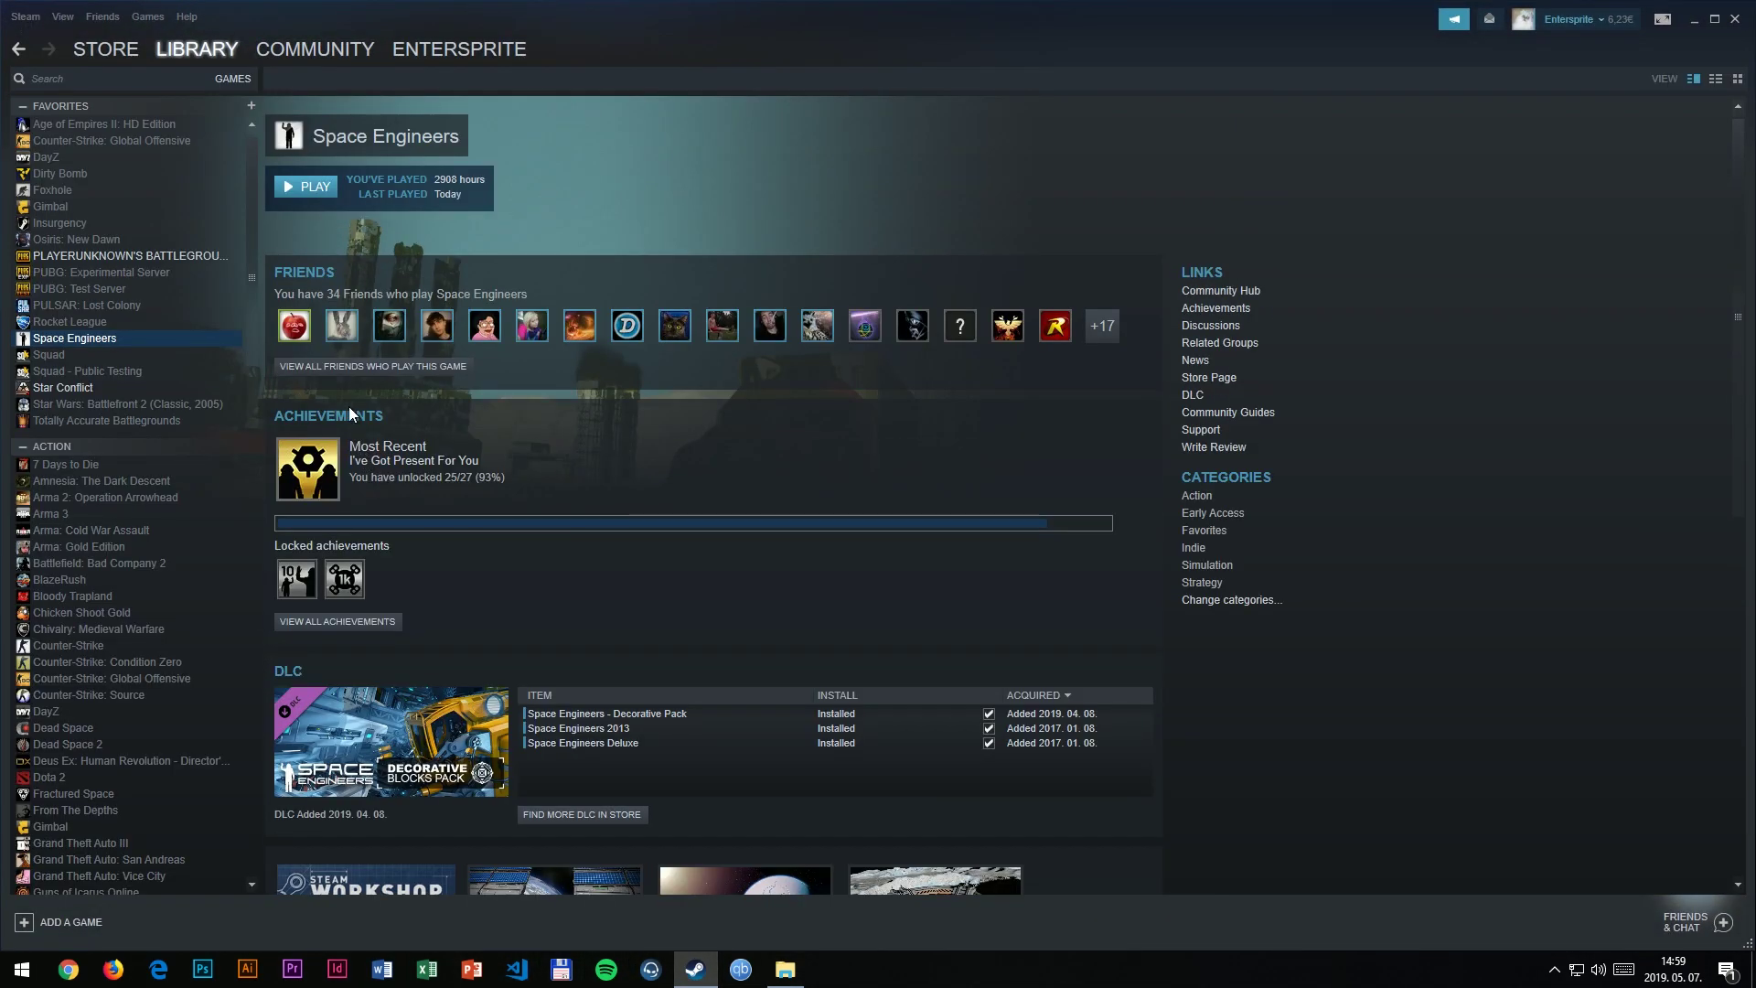
left_click(306, 187)
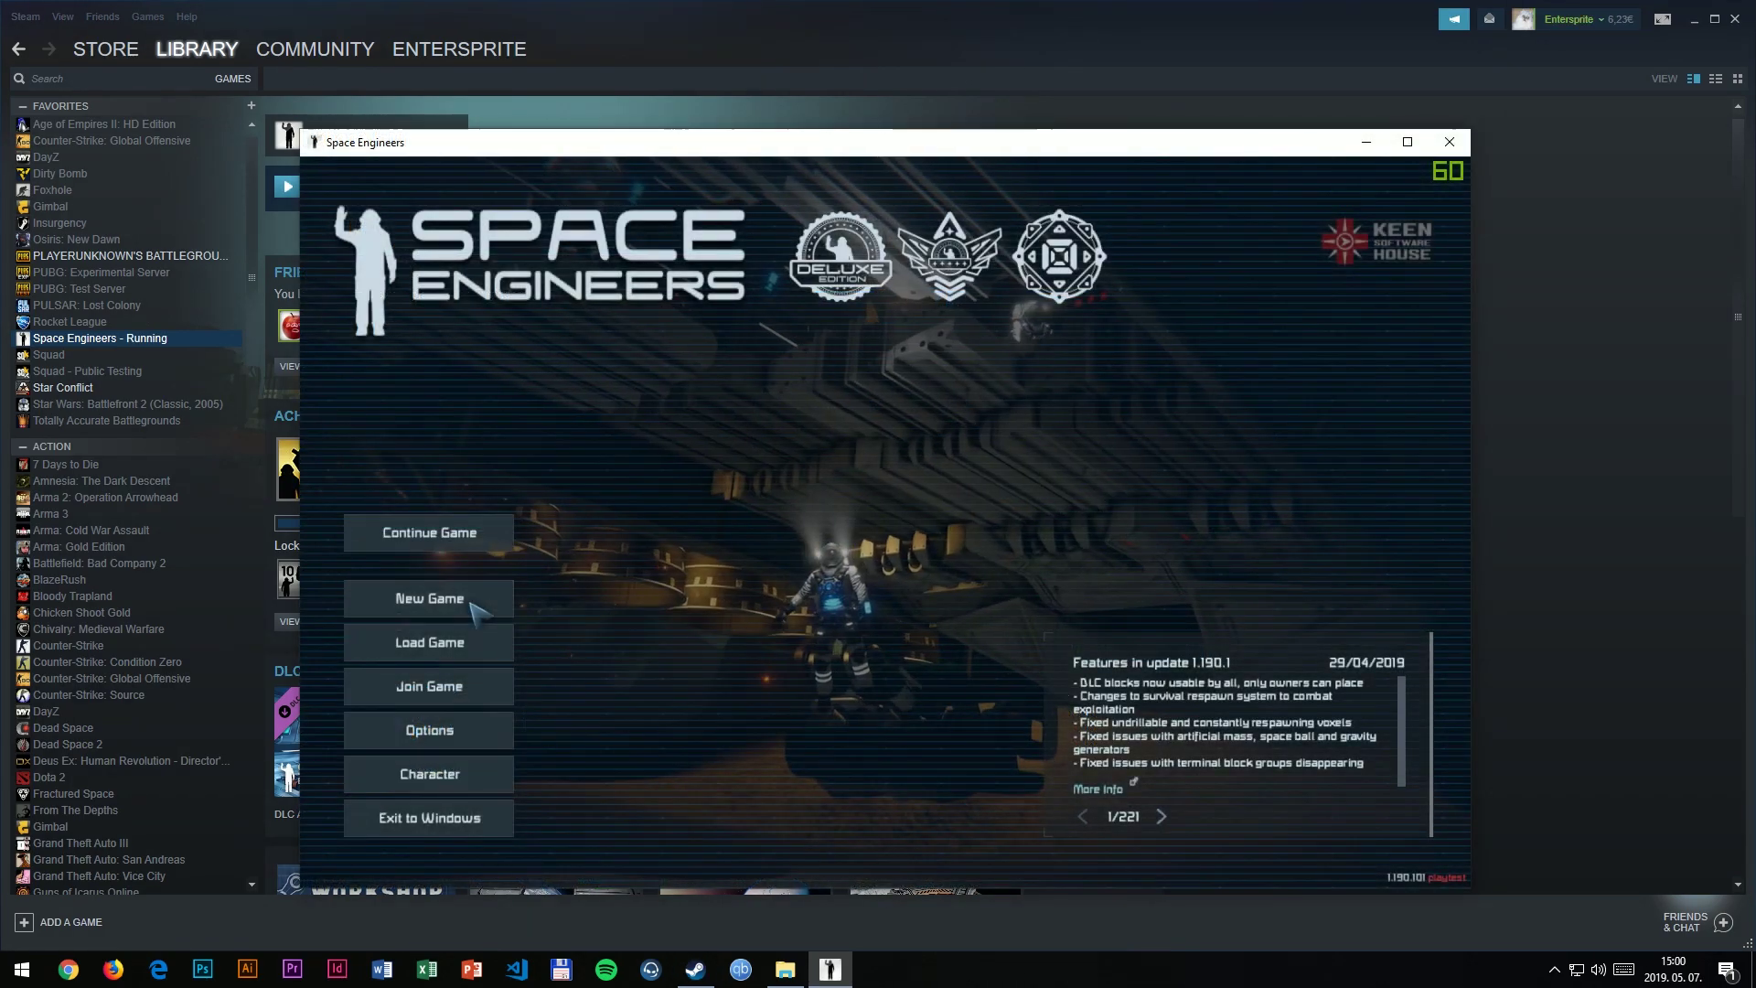
- Set up a custom Empty World with auto-save off and bring up its mod list
left_click(471, 605)
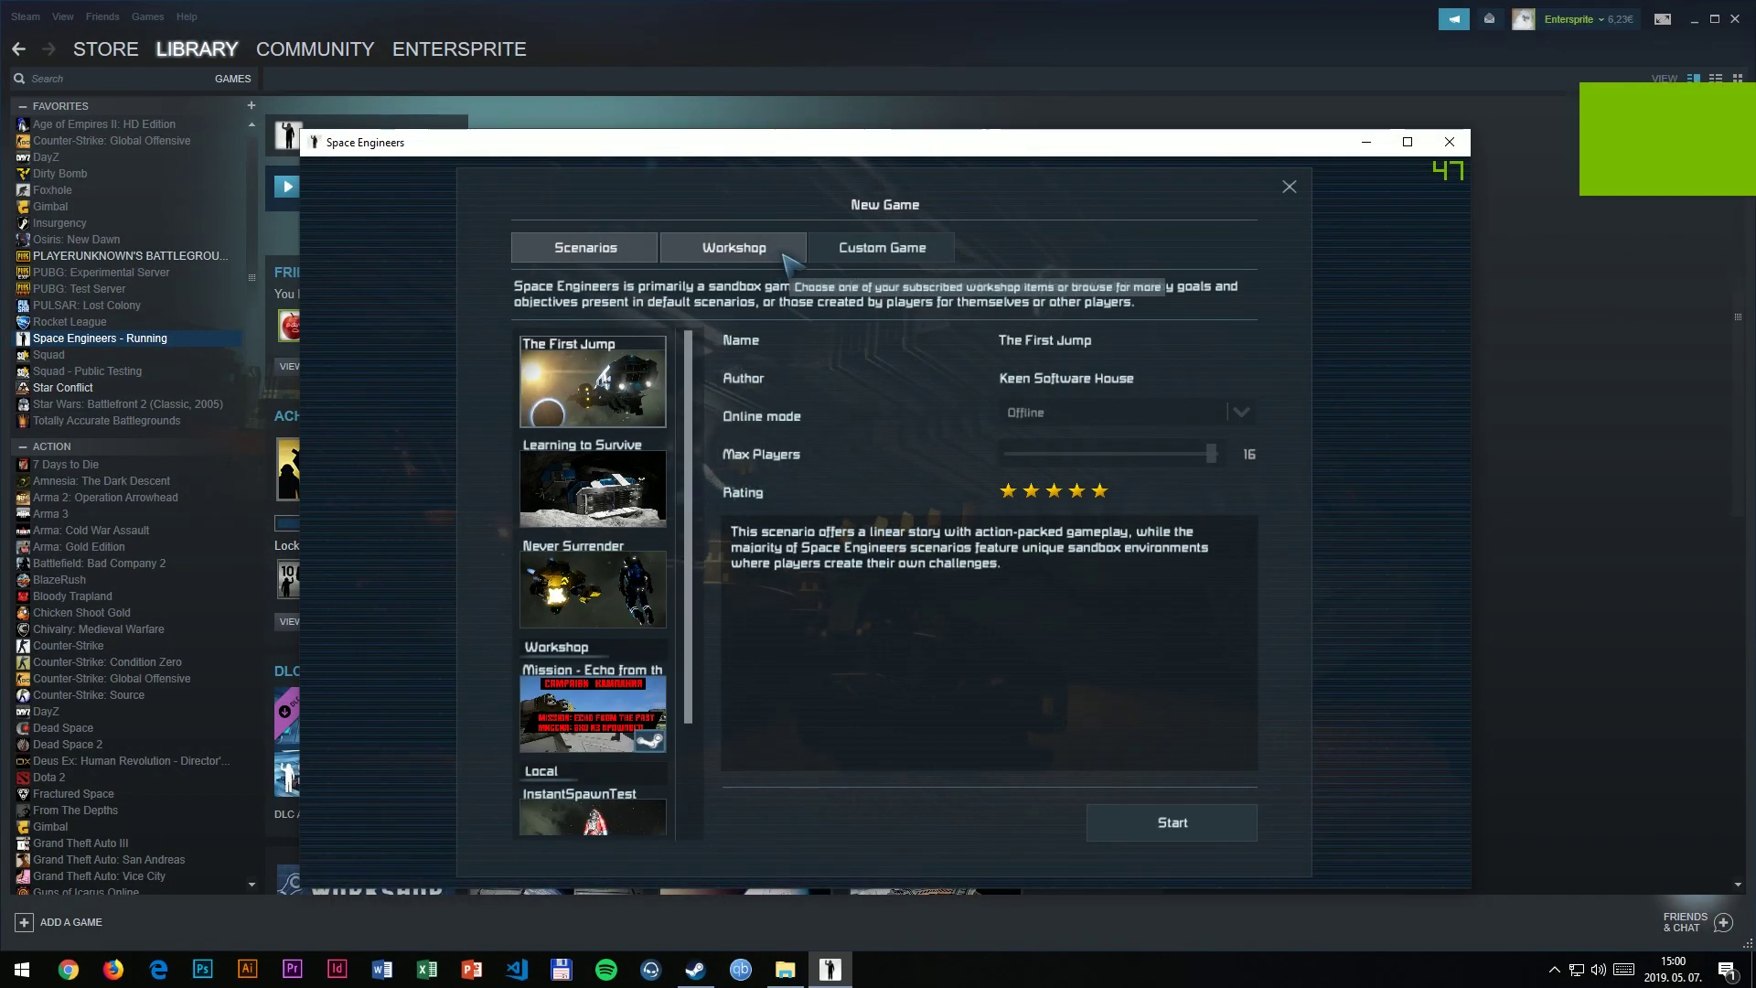
left_click(863, 261)
scroll(631, 594, "down", 5)
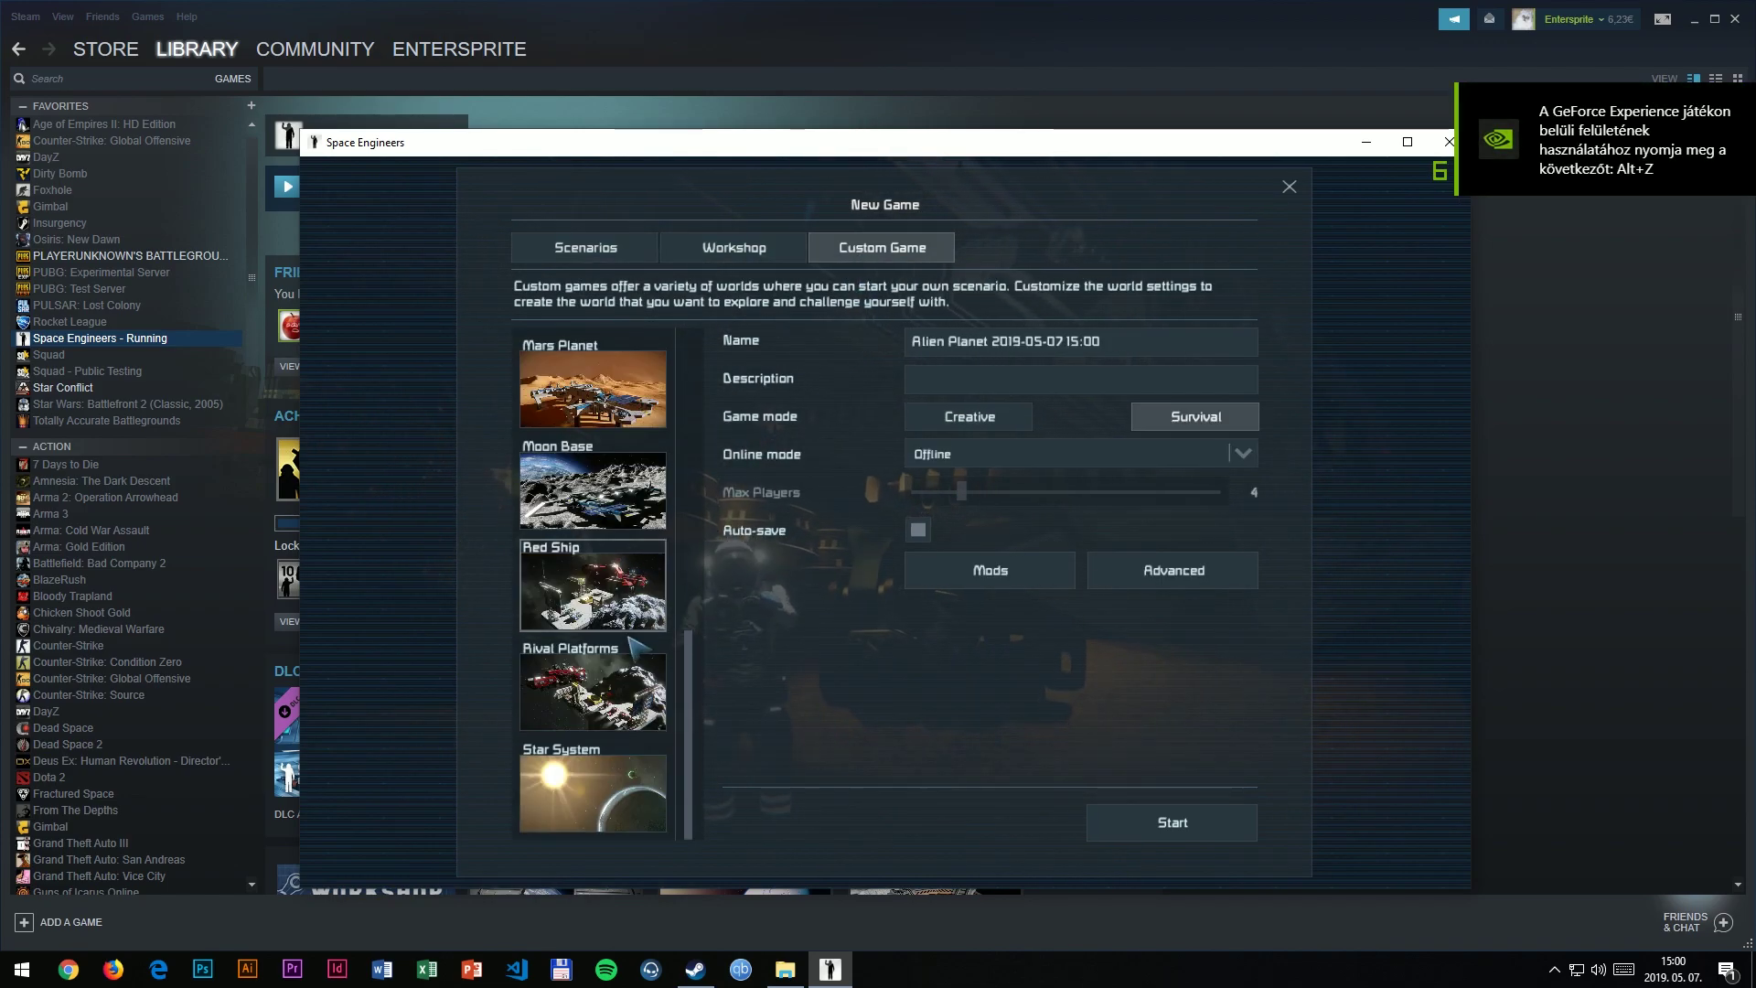
scroll(633, 509, "up", 2)
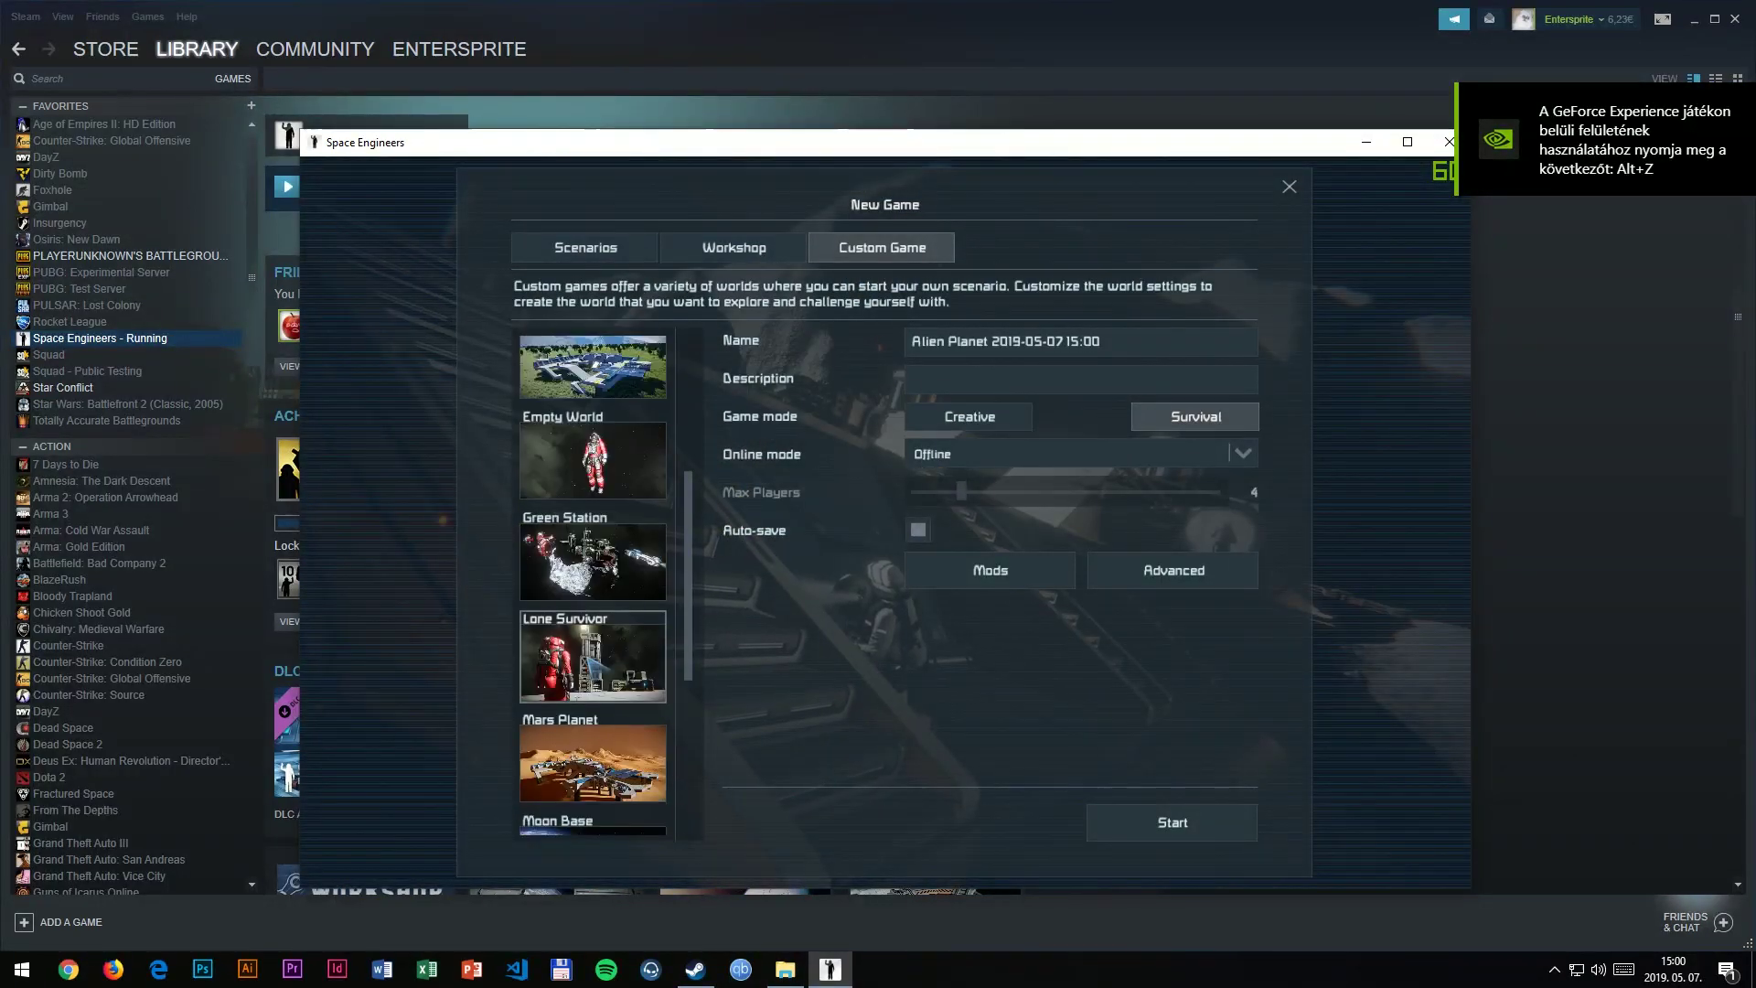
left_click(631, 494)
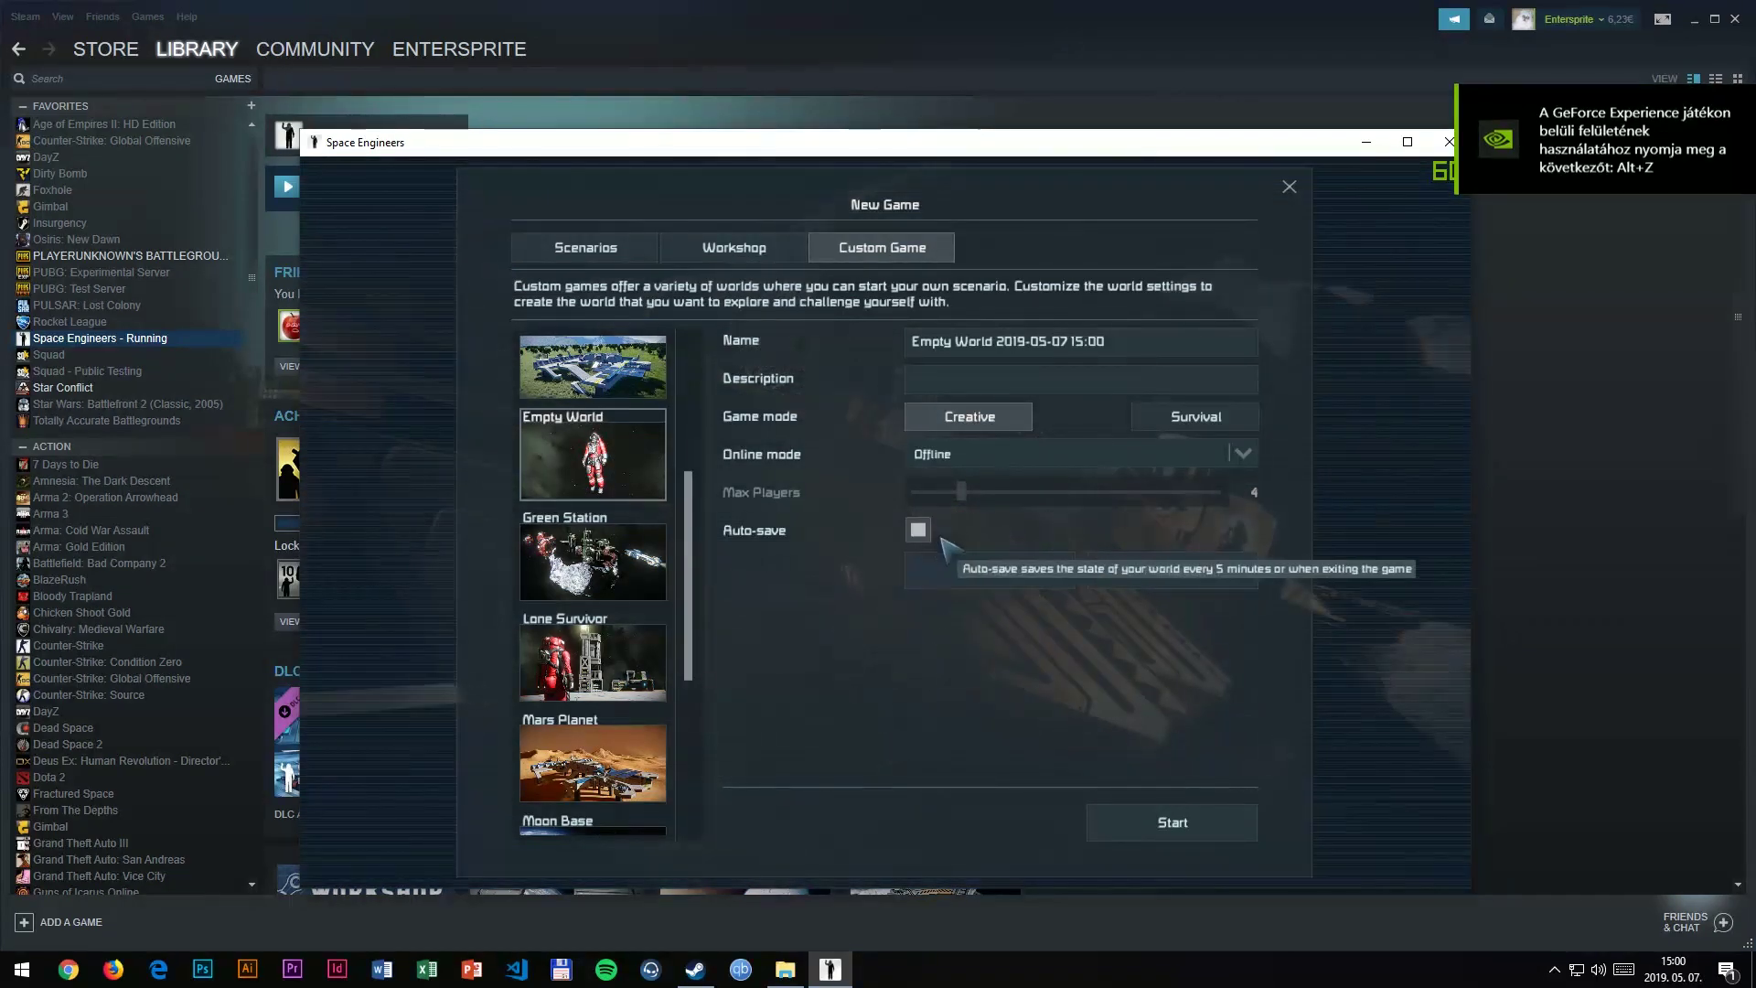
left_click(918, 529)
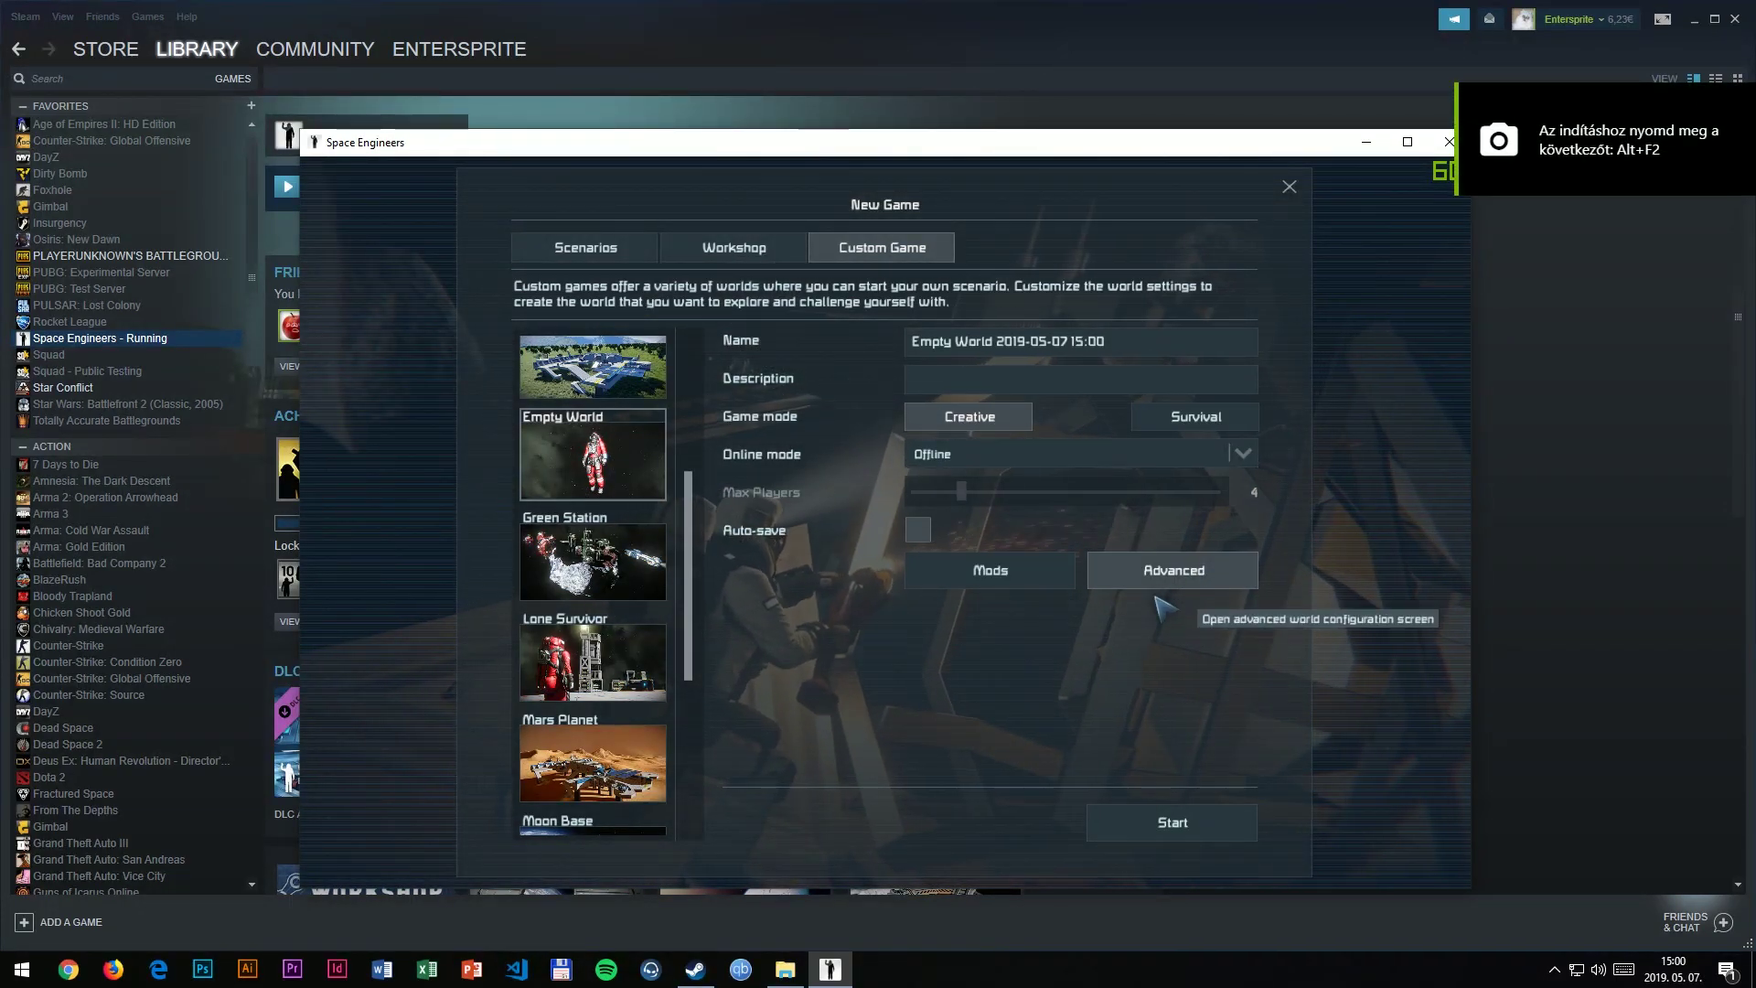
left_click(1172, 822)
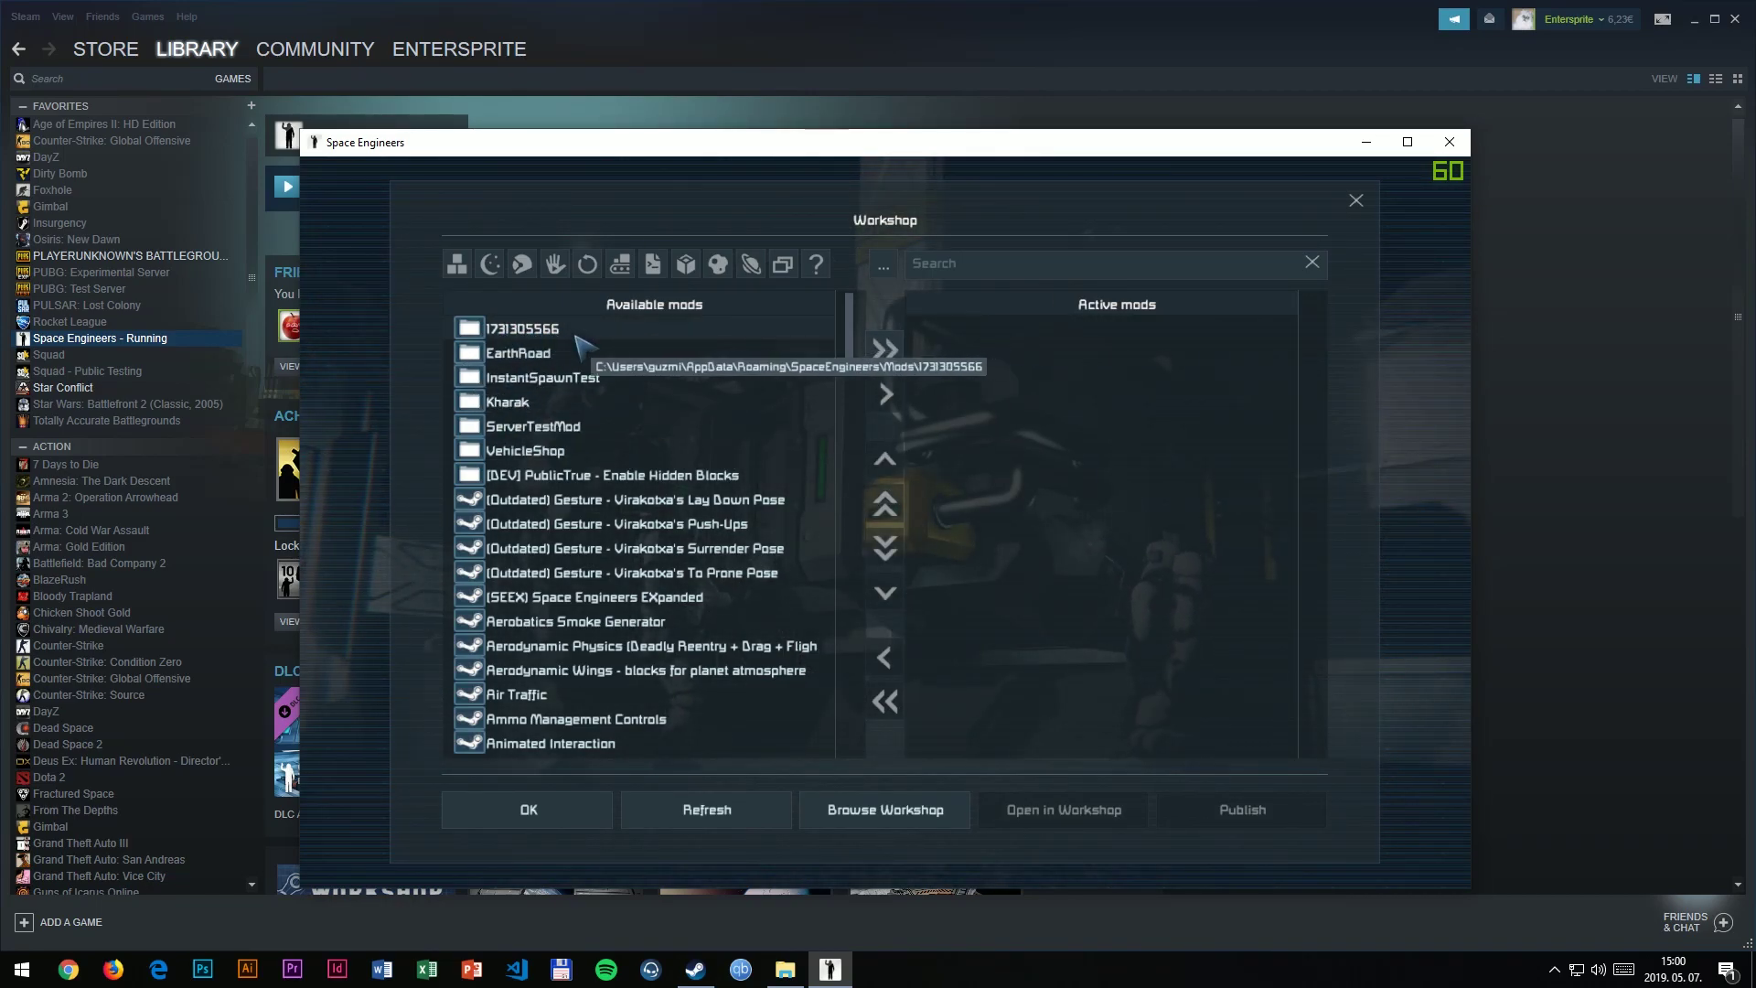
left_click_drag(575, 337, 946, 334)
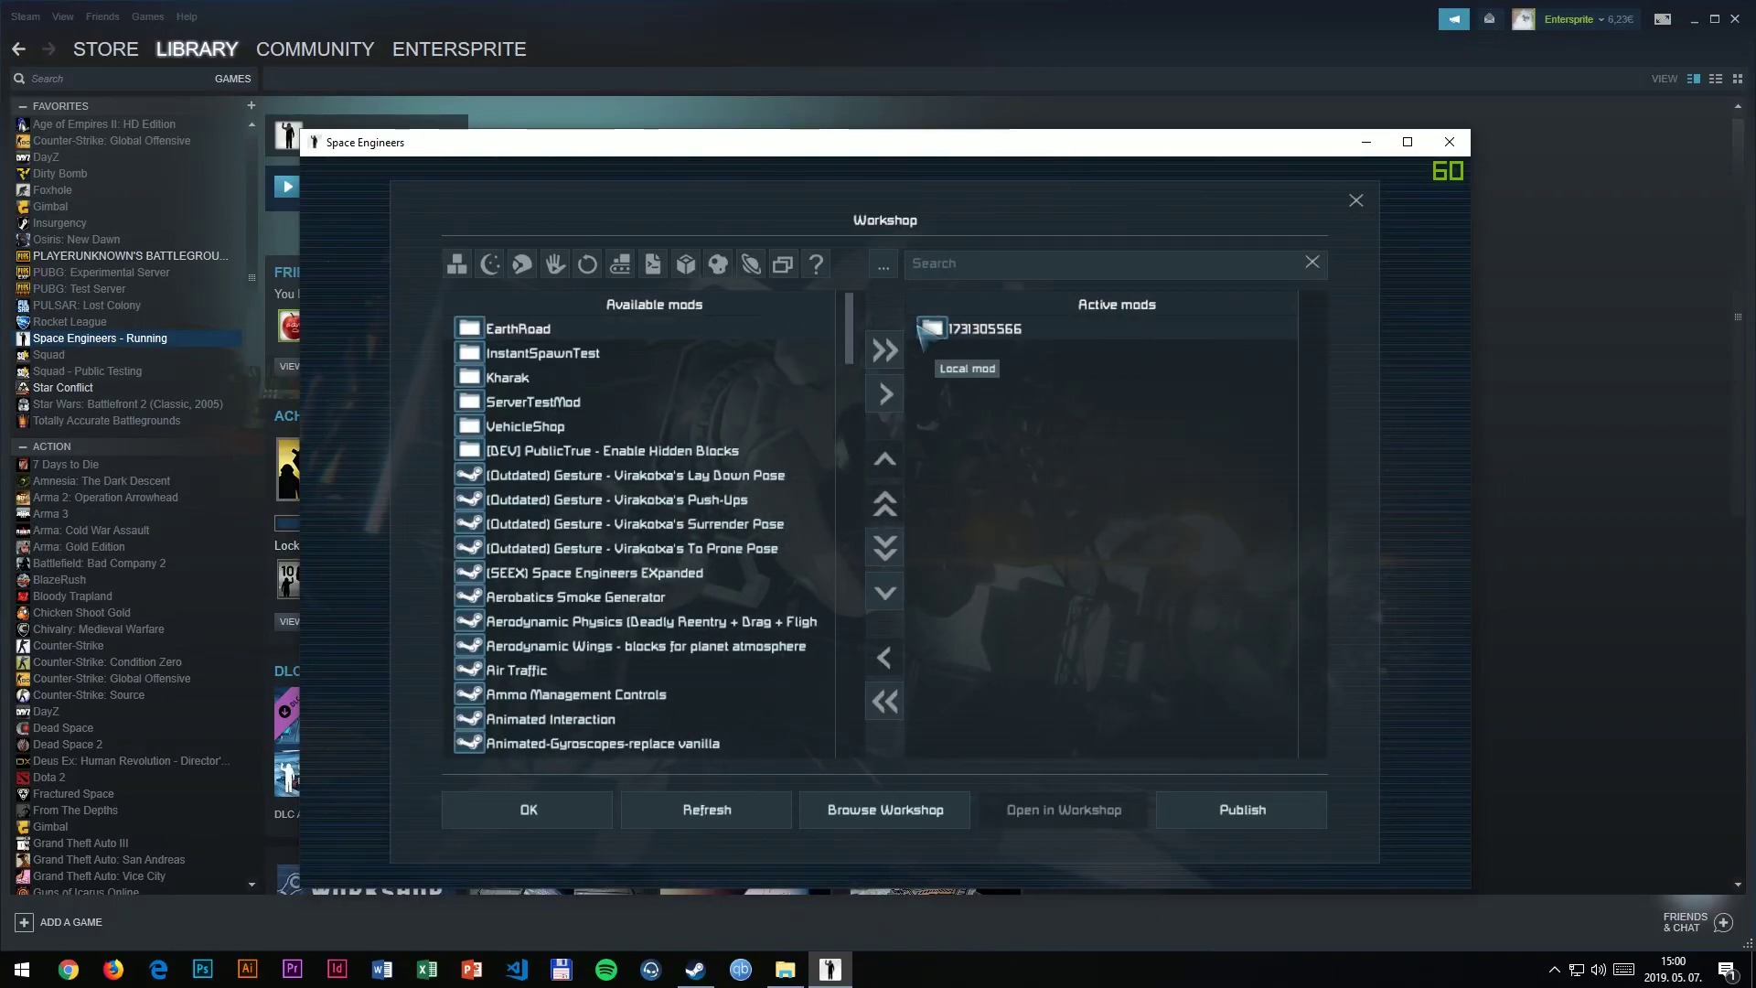
left_click(578, 813)
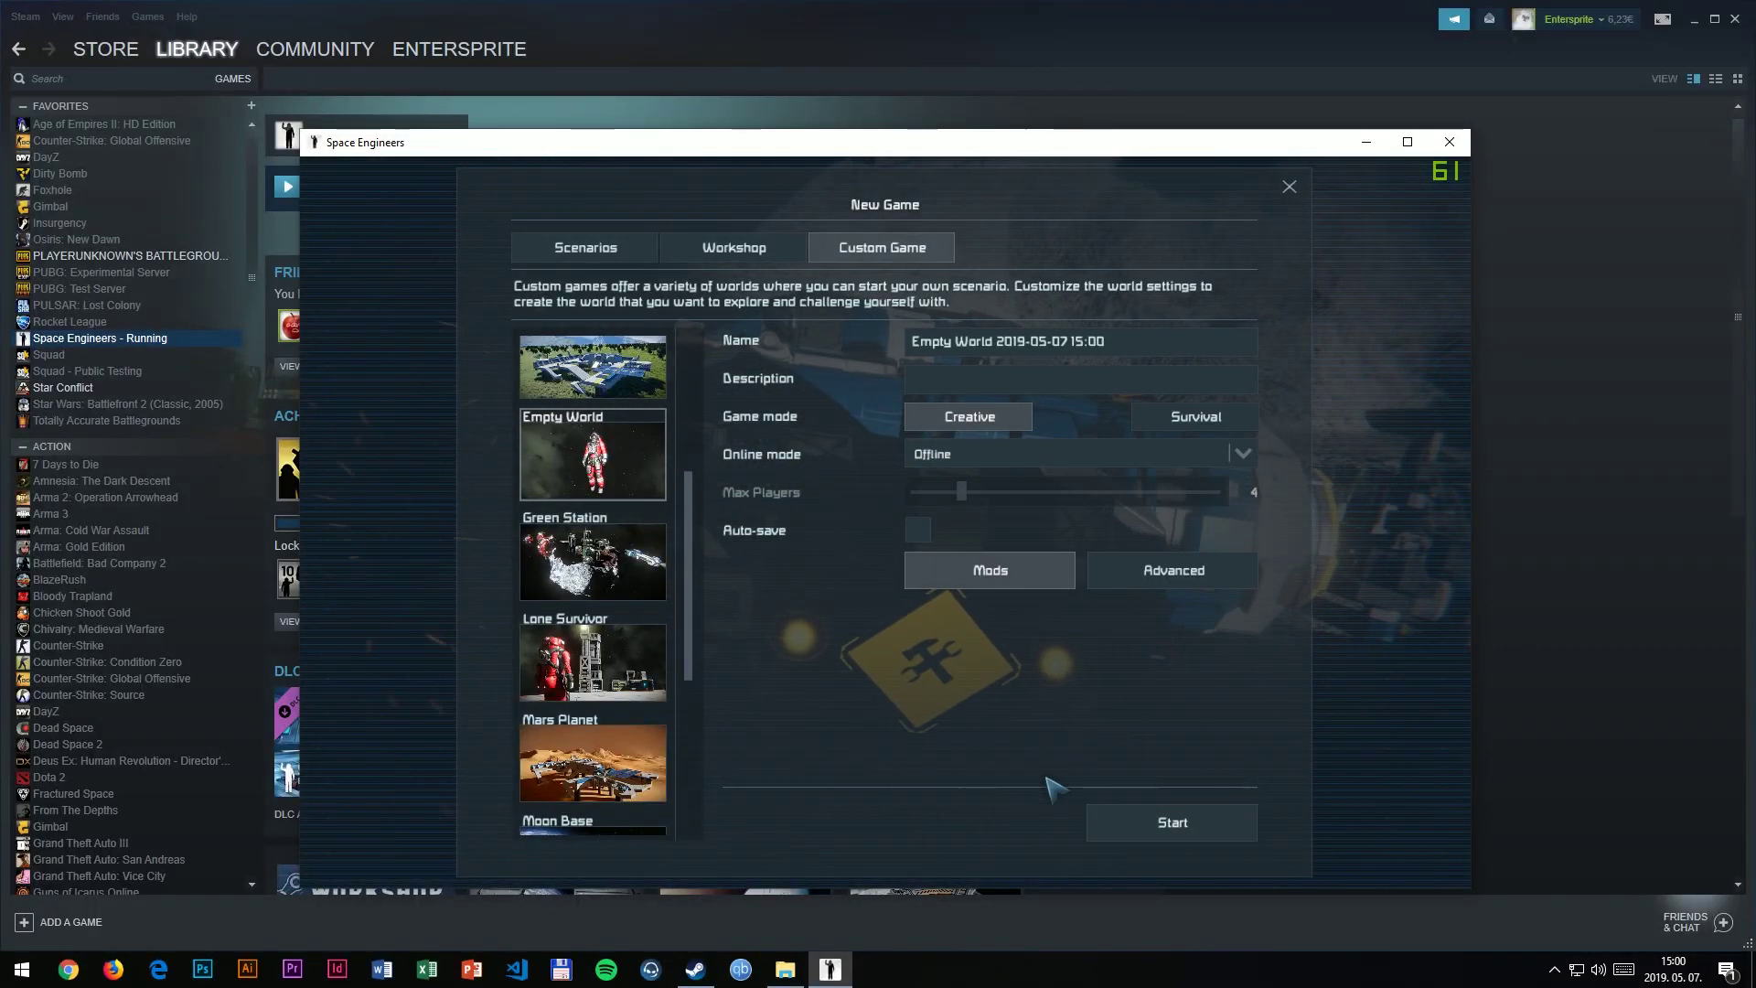
left_click(1134, 834)
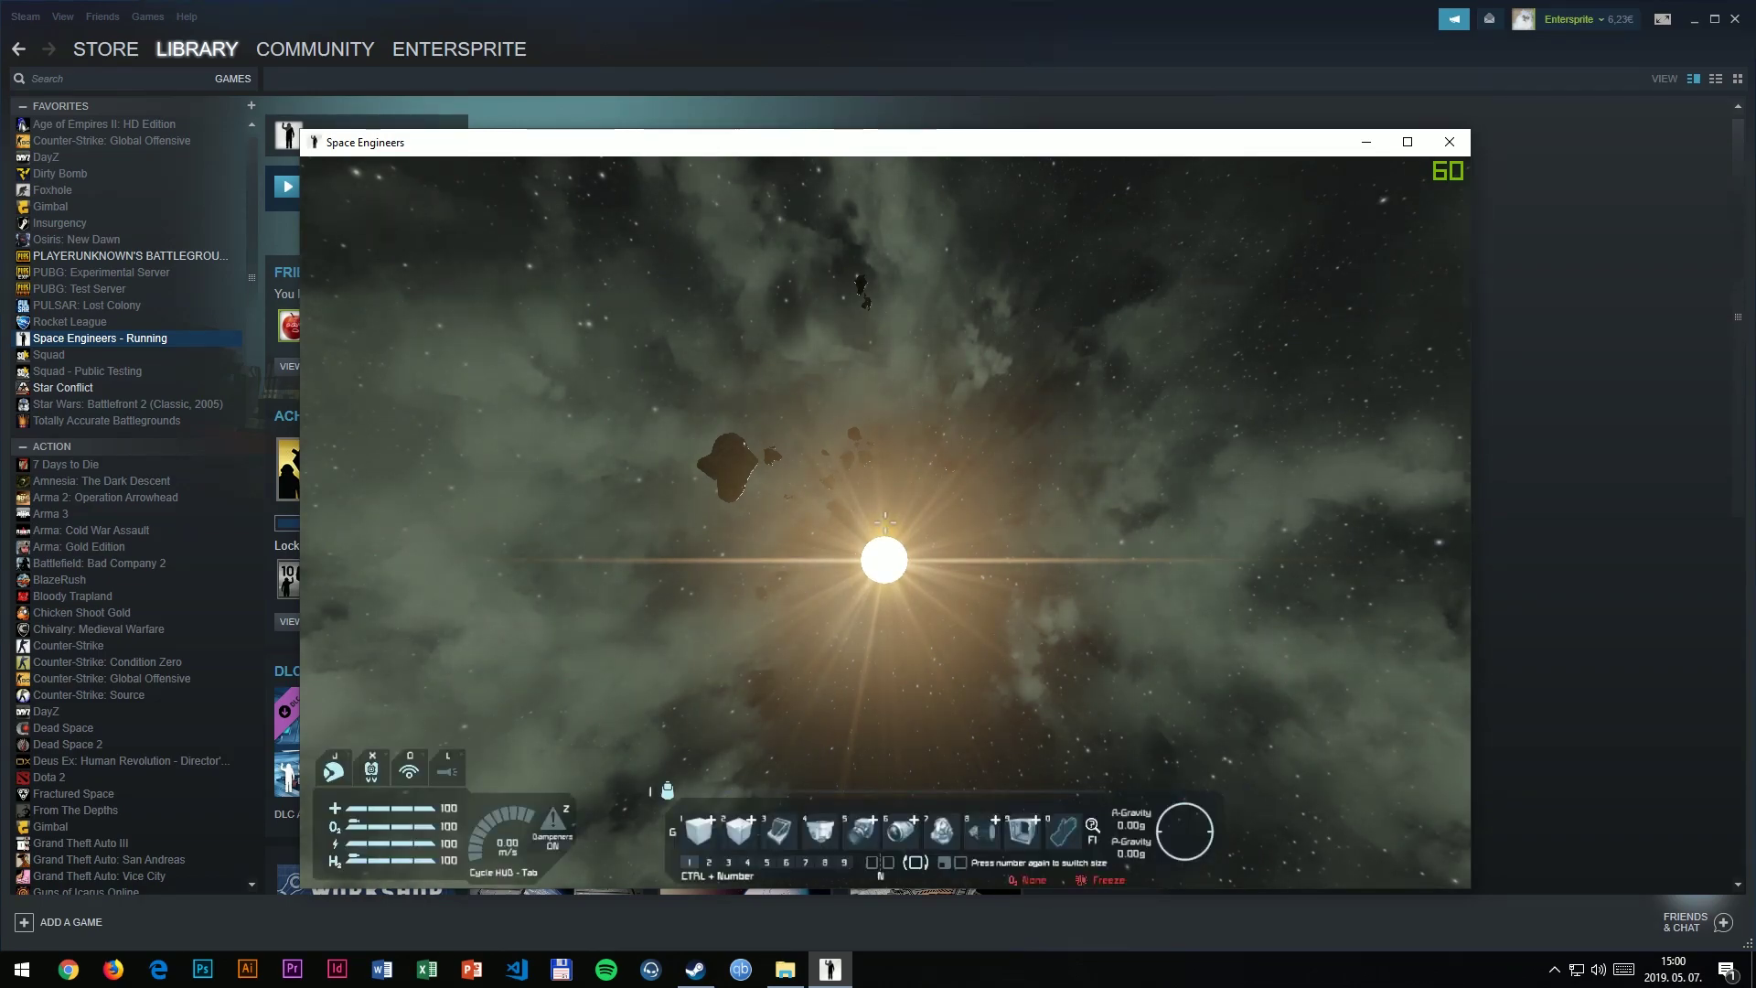
- Open the Spawn Menu with Shift+F10 once the world has loaded
key("shift+F10")
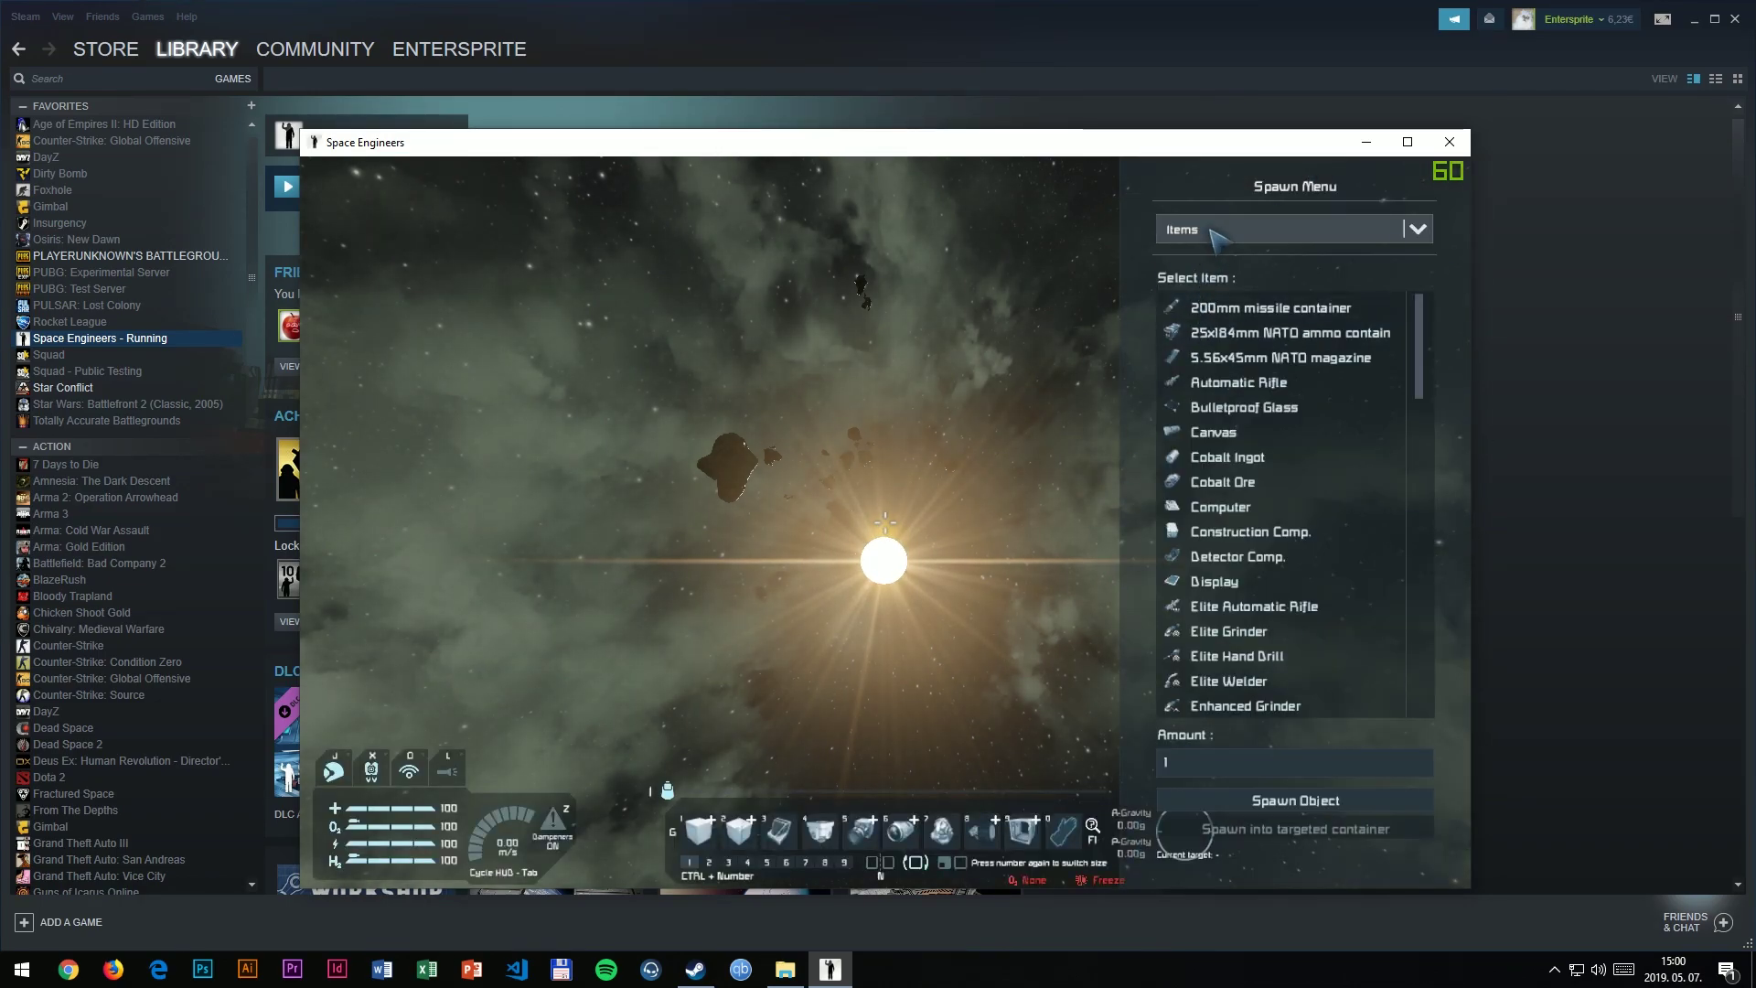
- Spawn a 120 km Kharak planet from the Planets category, then pause the game
left_click(1219, 232)
left_click(1196, 322)
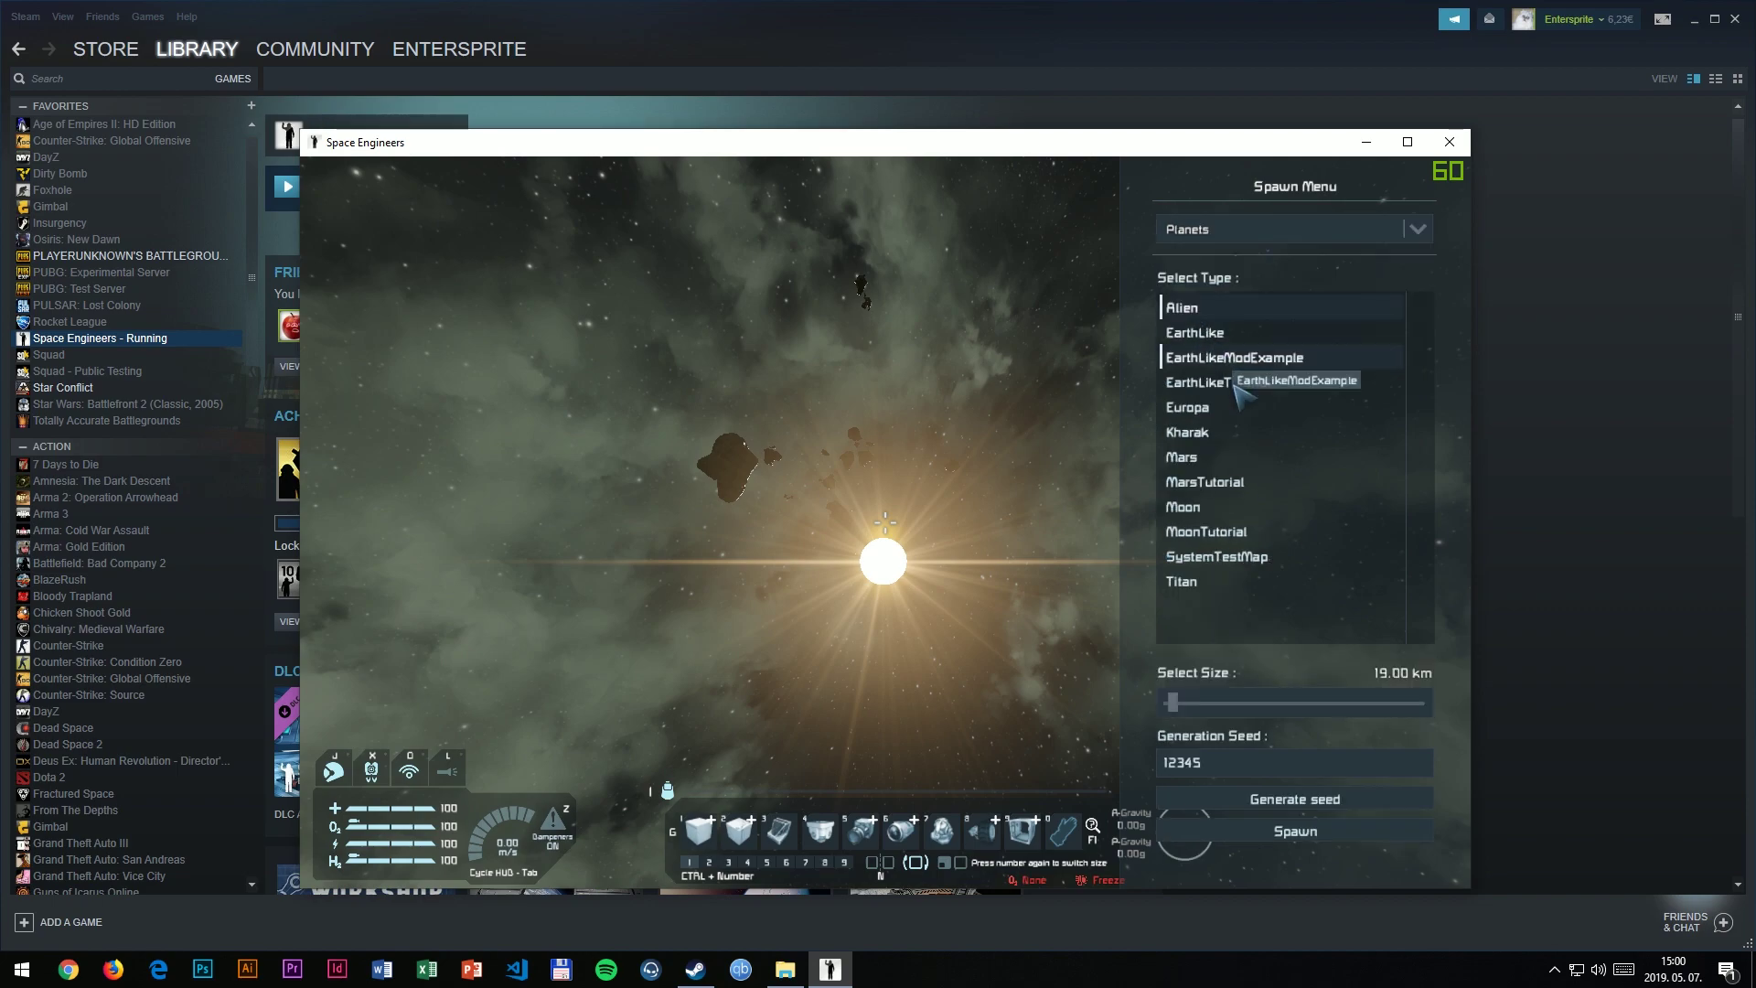
left_click_drag(1185, 702, 1427, 702)
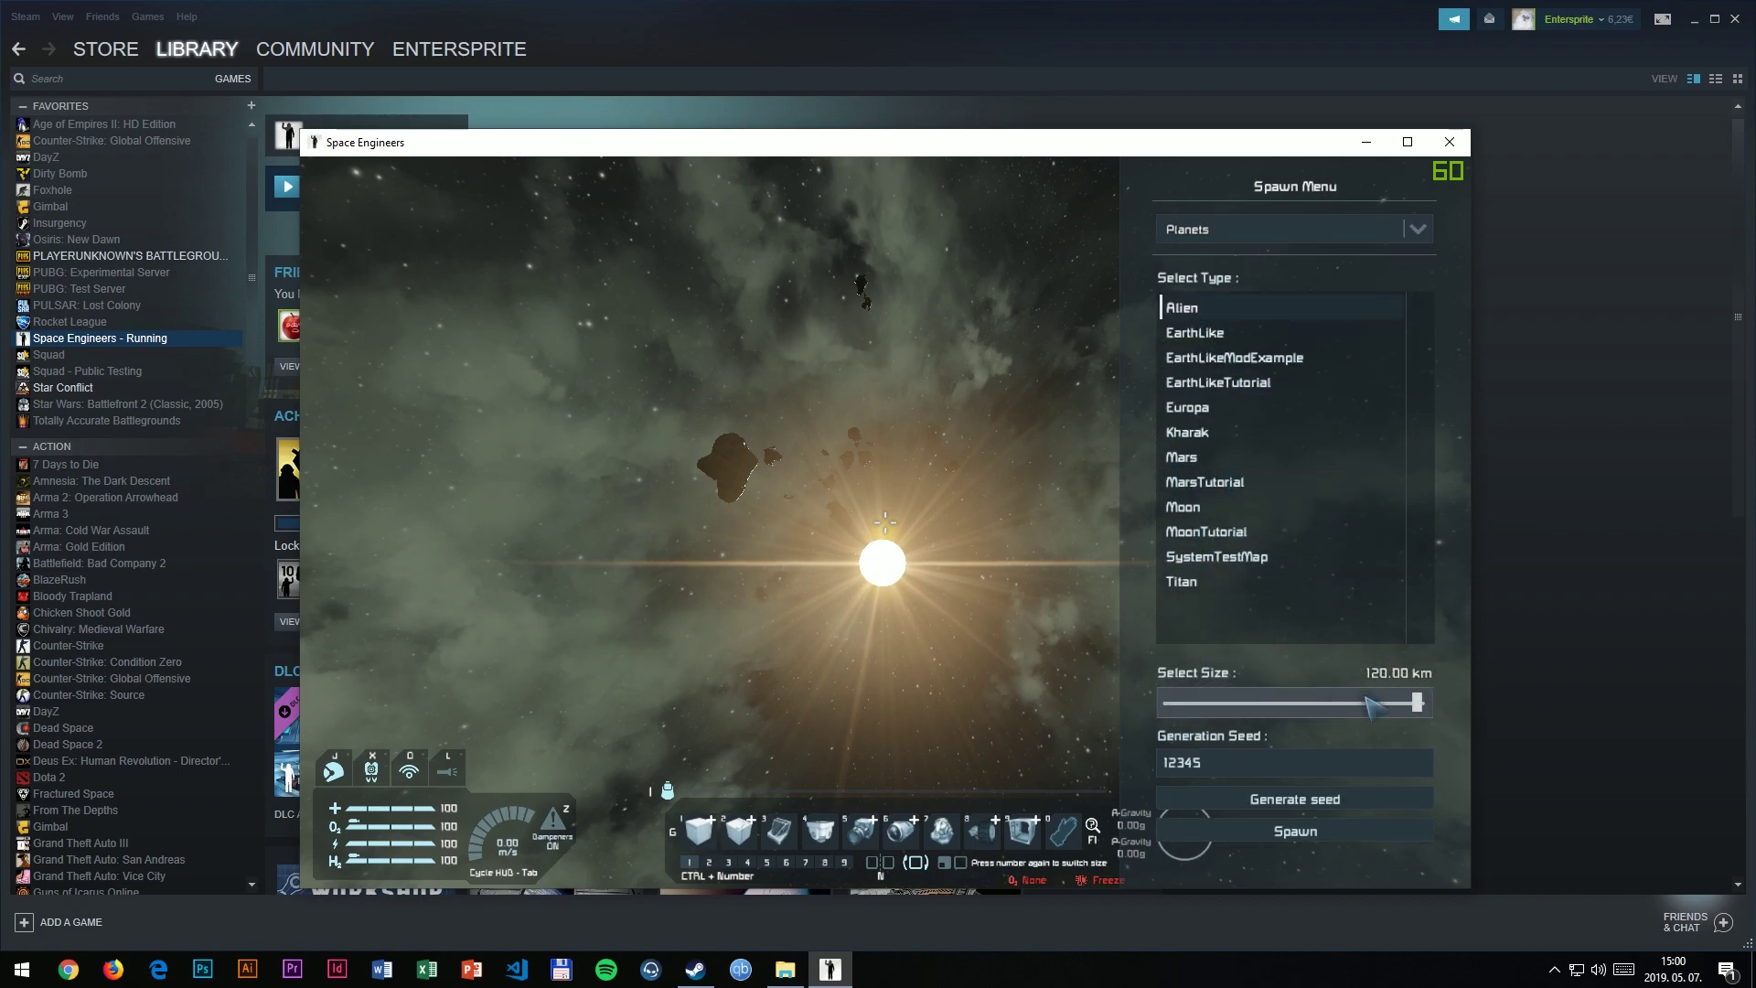
left_click(1187, 432)
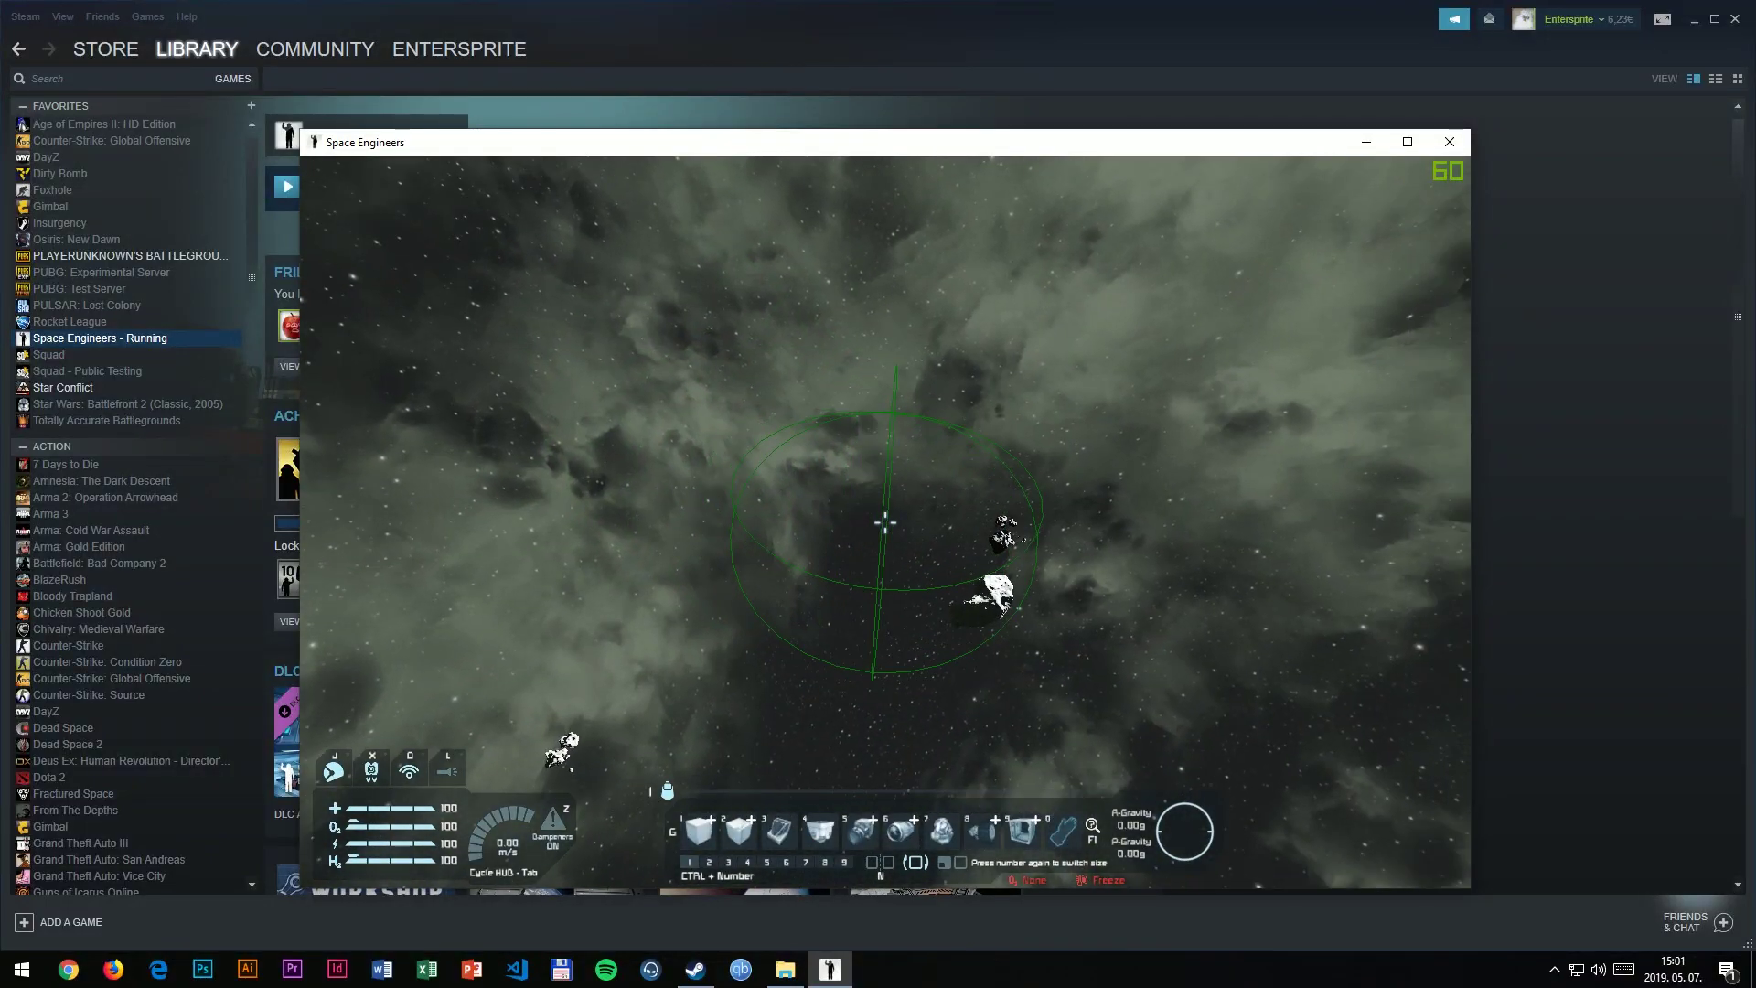
left_click(886, 522)
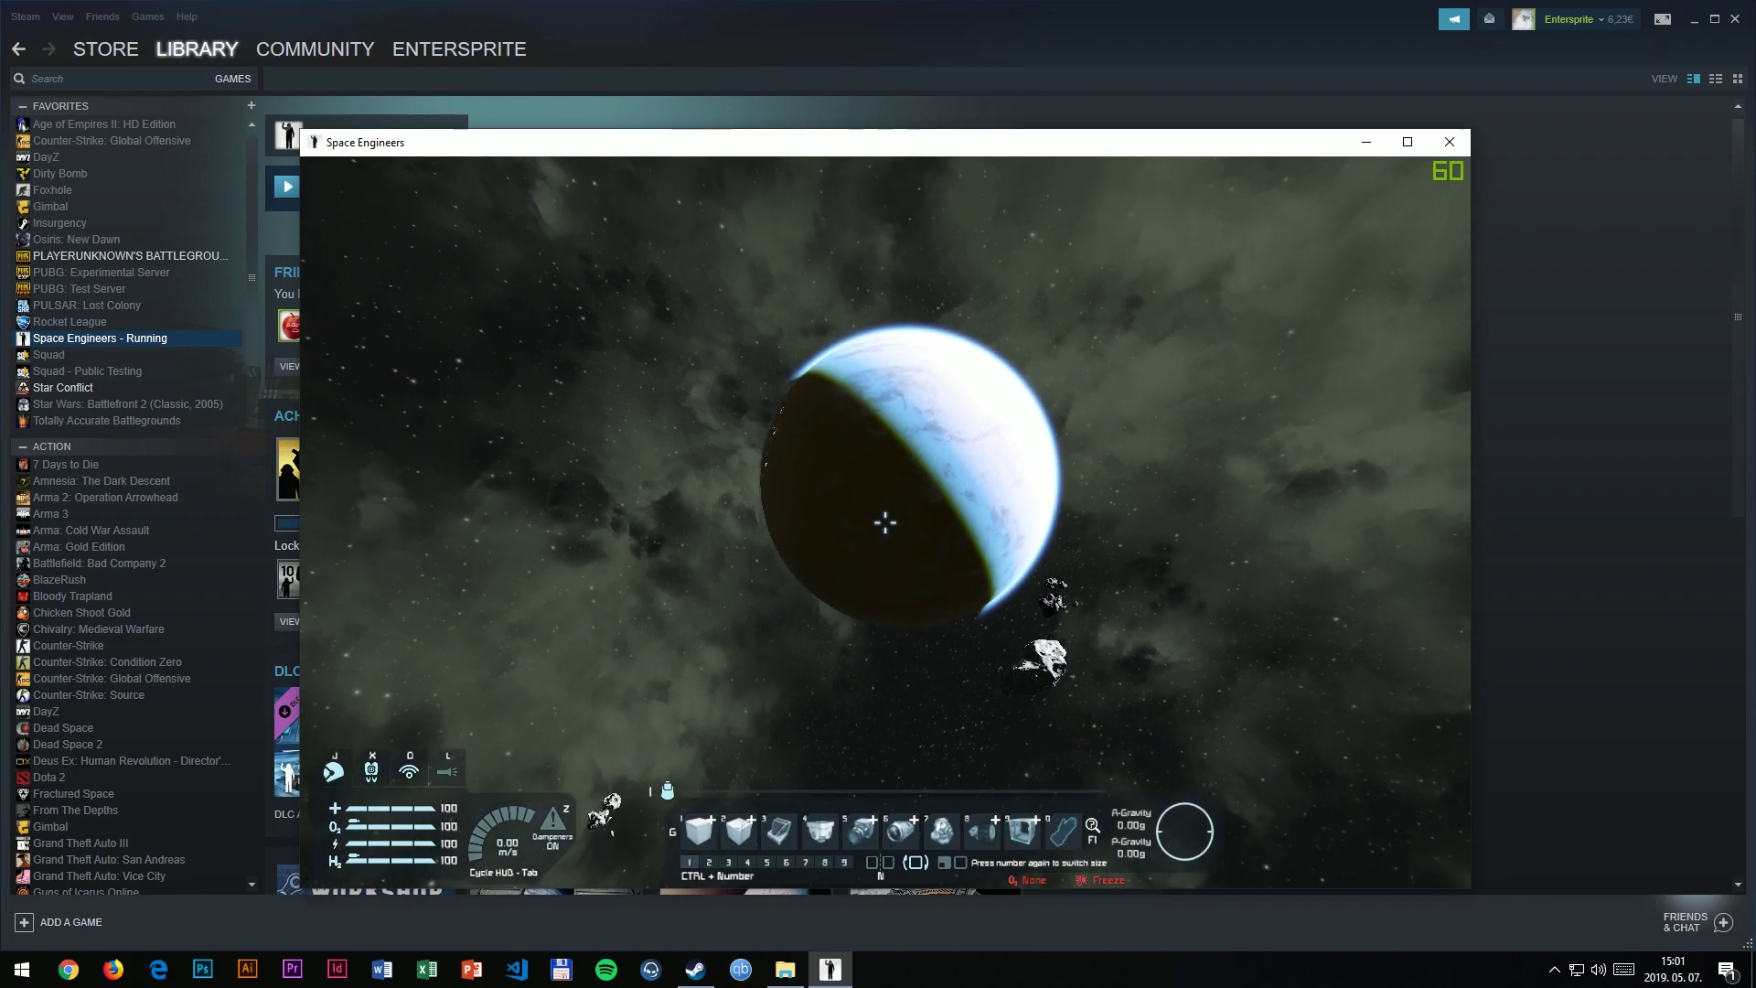
key("Escape")
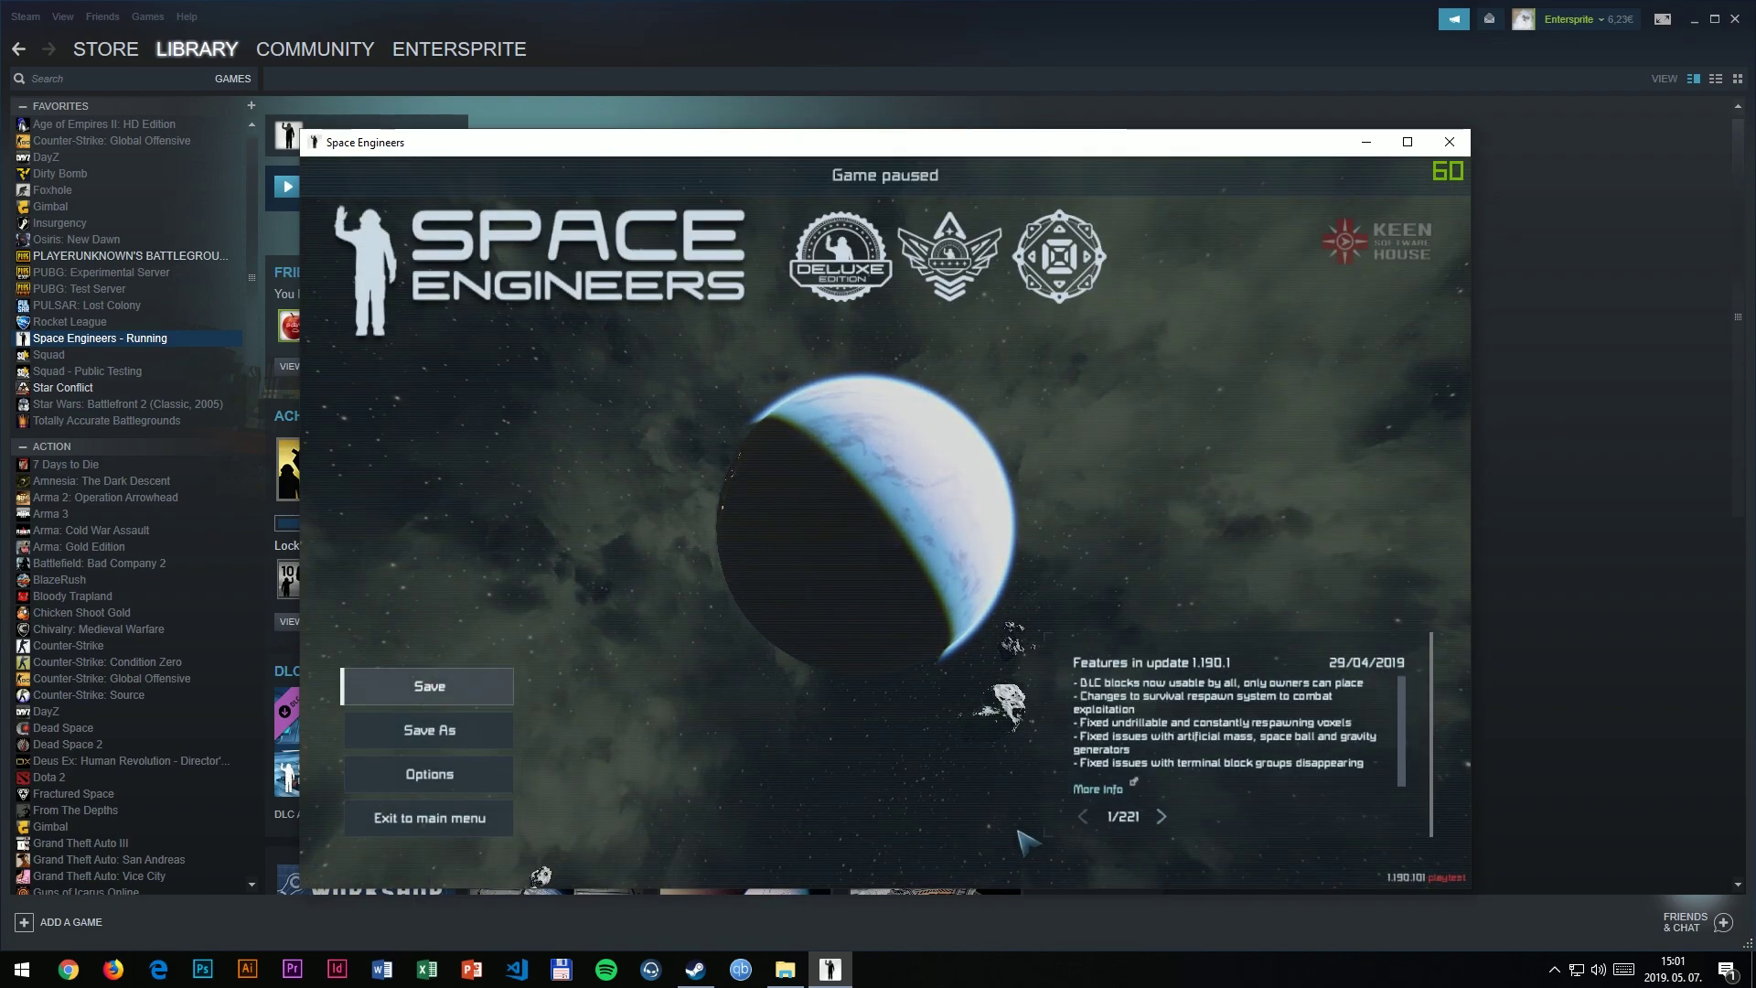
- Save the world while exiting to the main menu, then quit with Alt+F4
left_click(448, 821)
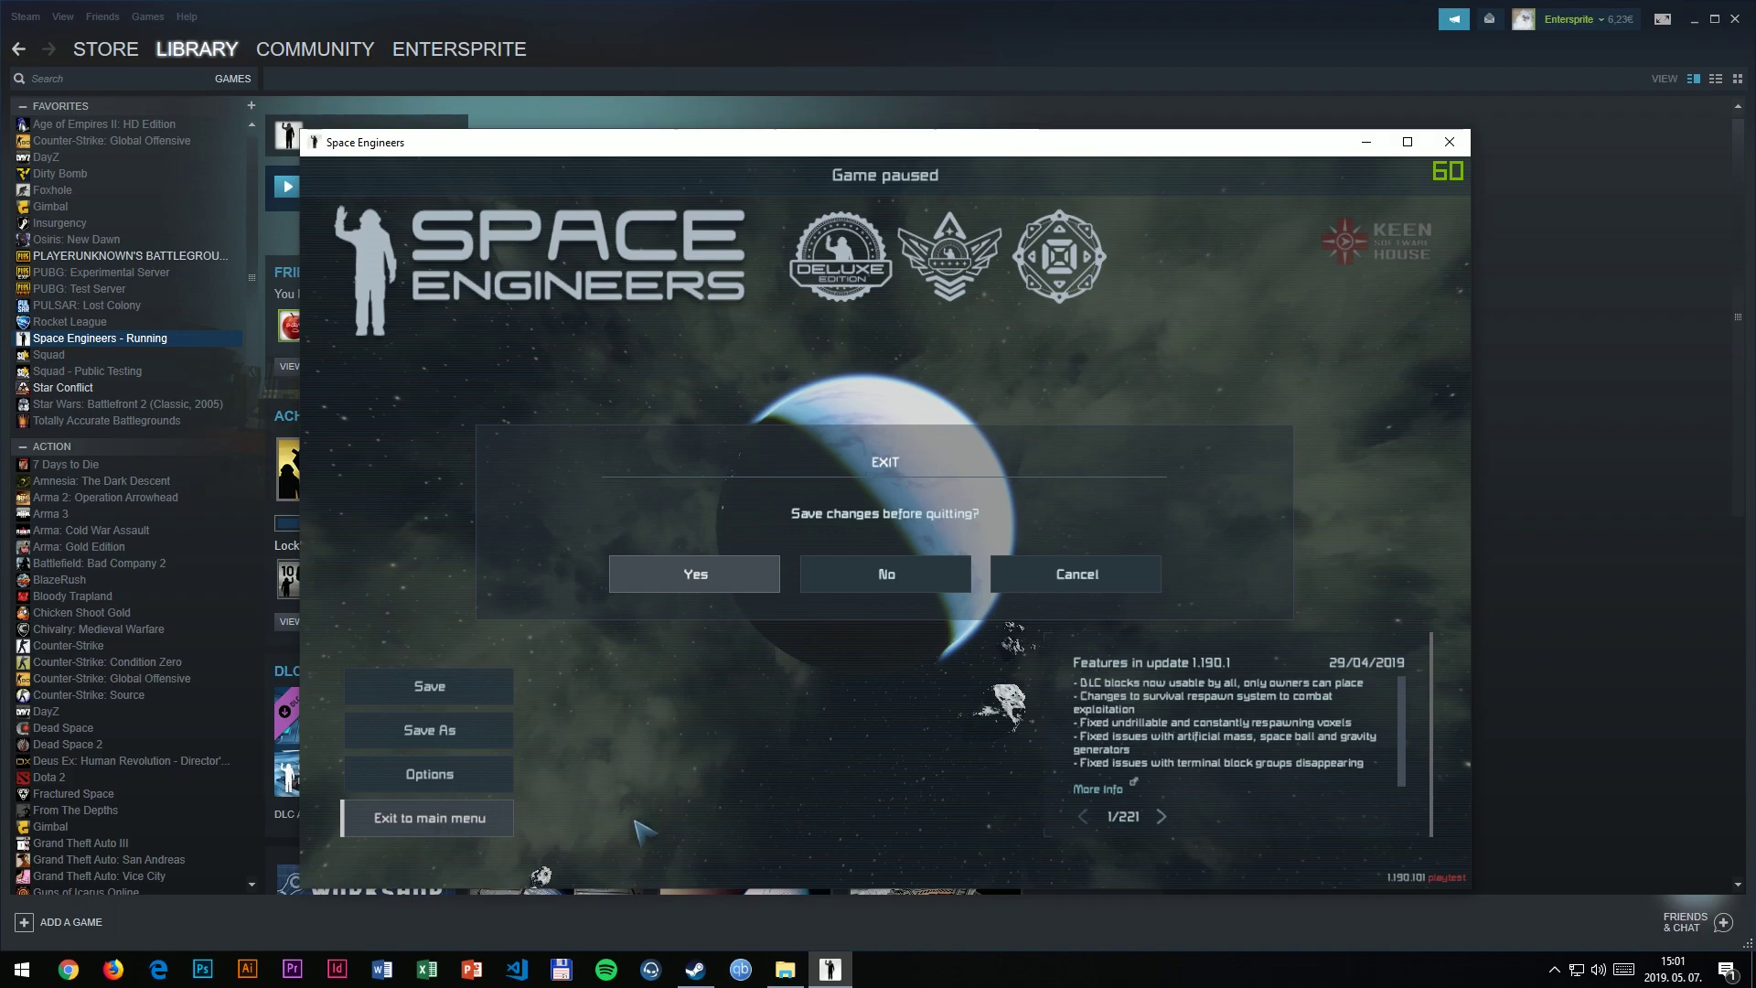
left_click(707, 584)
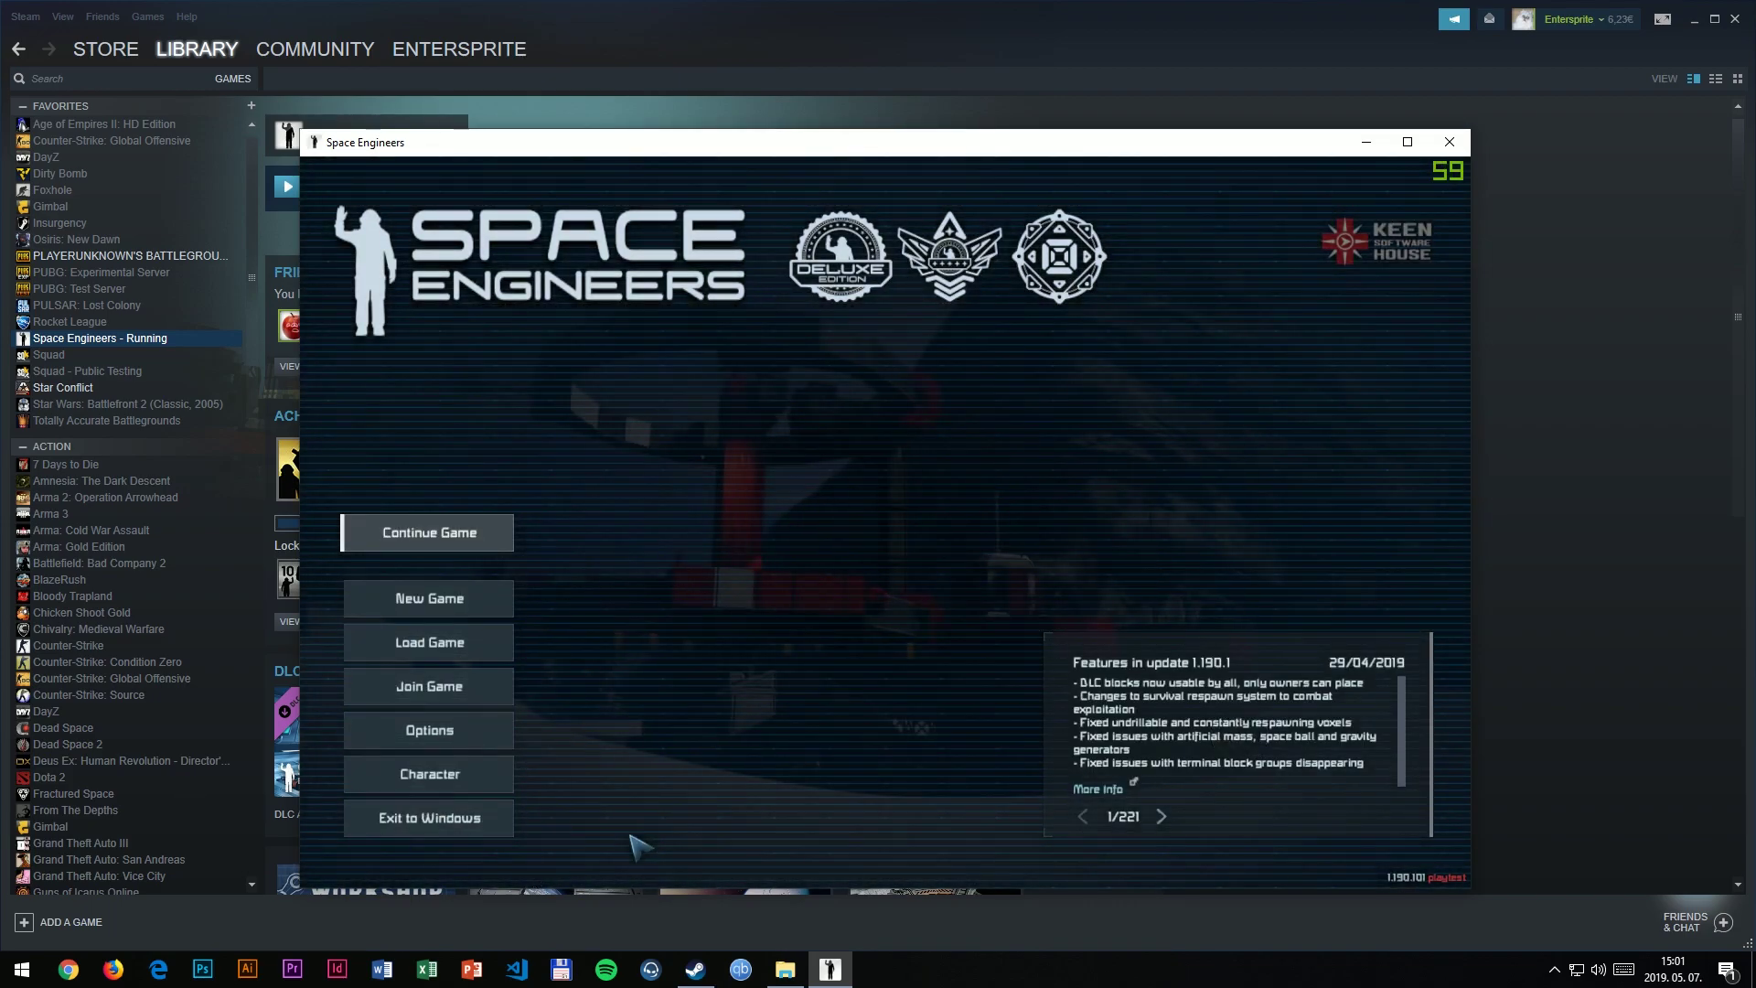
key("alt+F4")
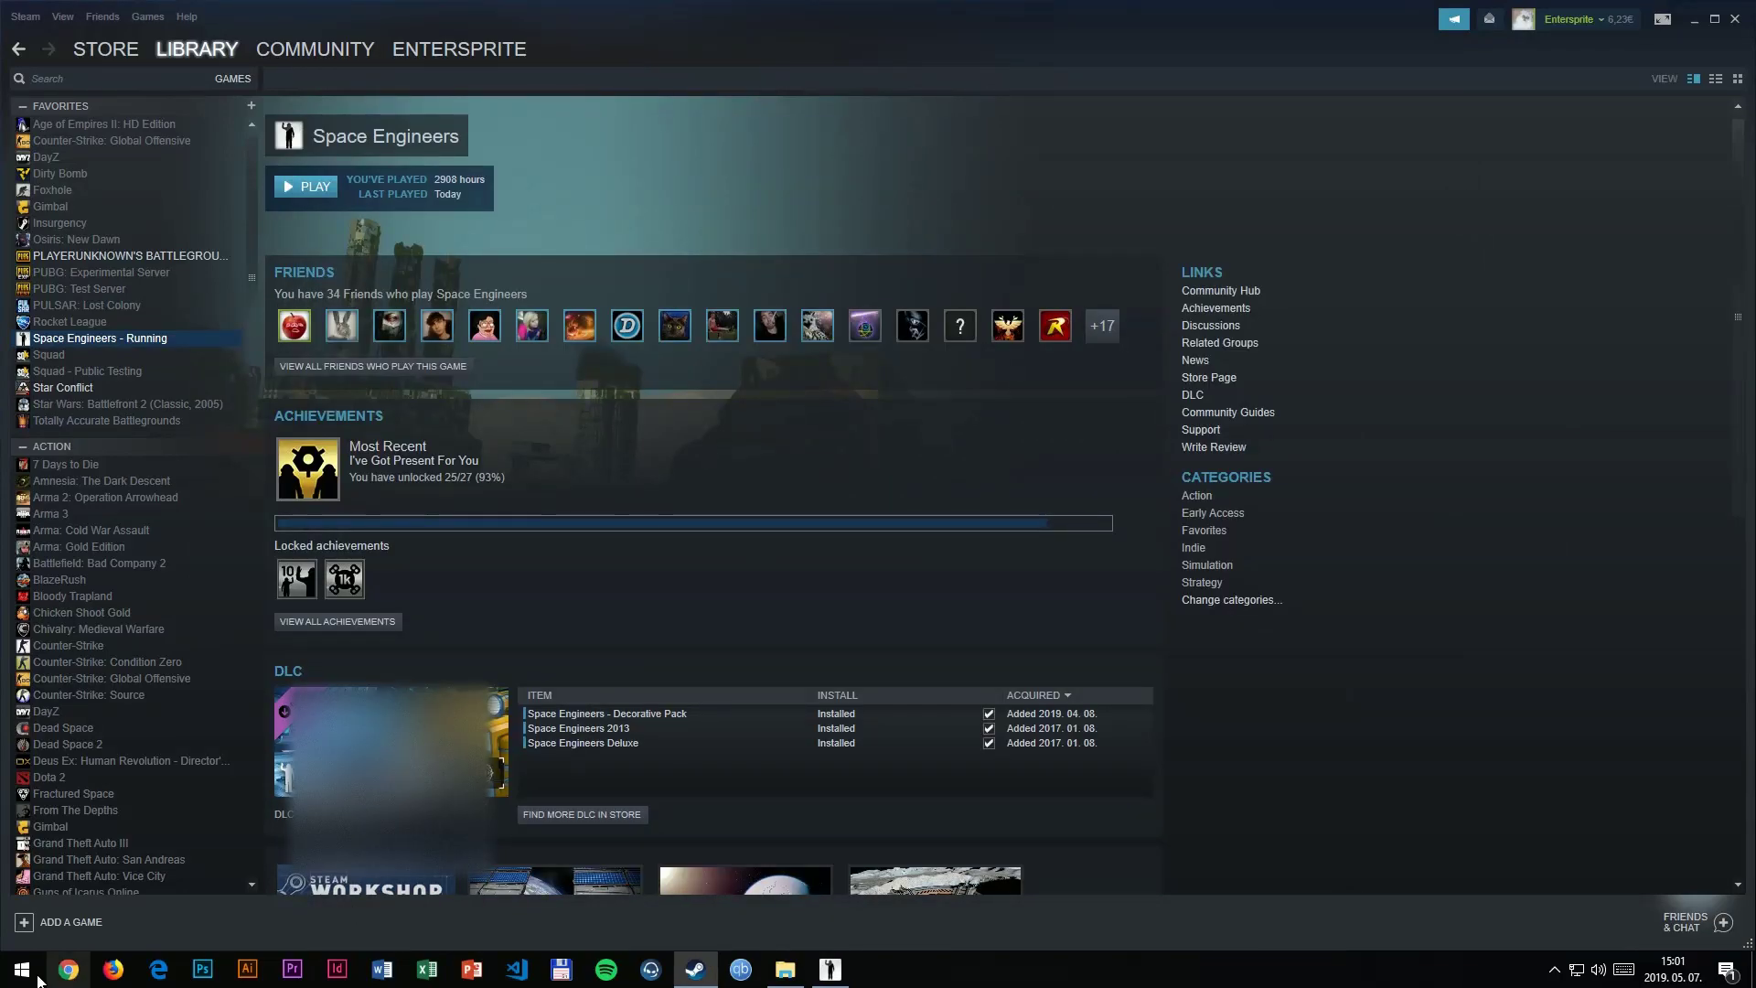
- Launch Space Engineers Toolbox as the best match of a Start menu search for 'S'
left_click(24, 979)
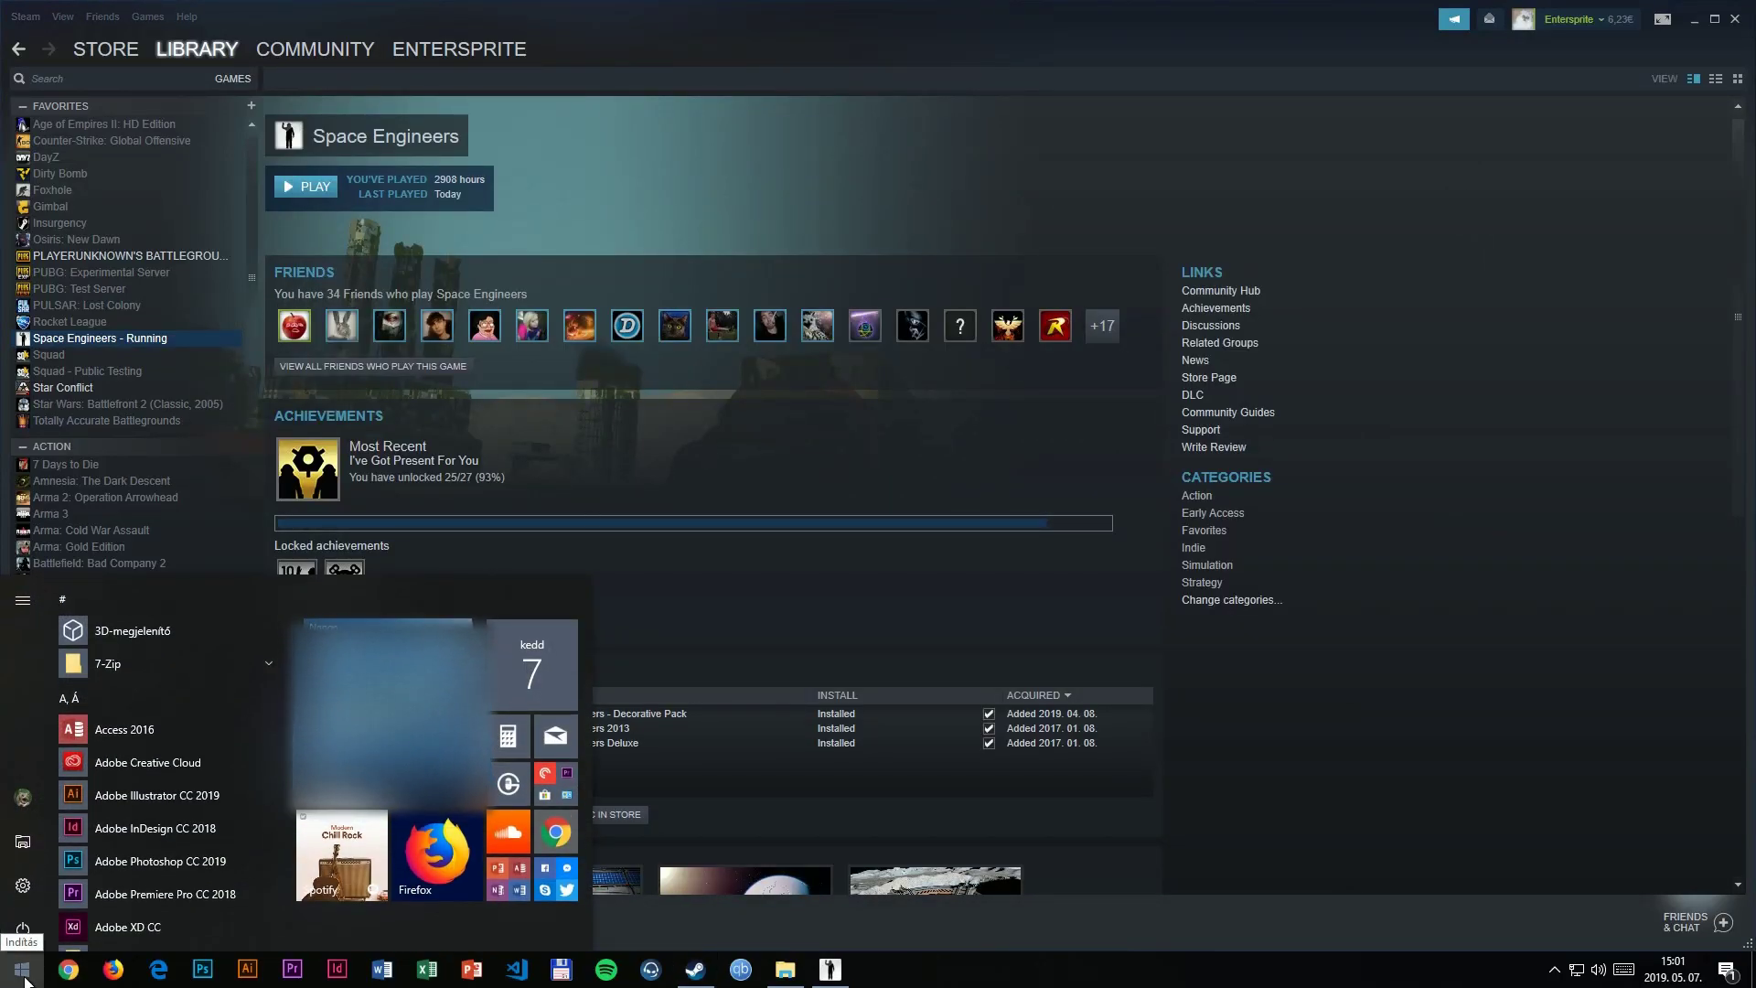
type("S")
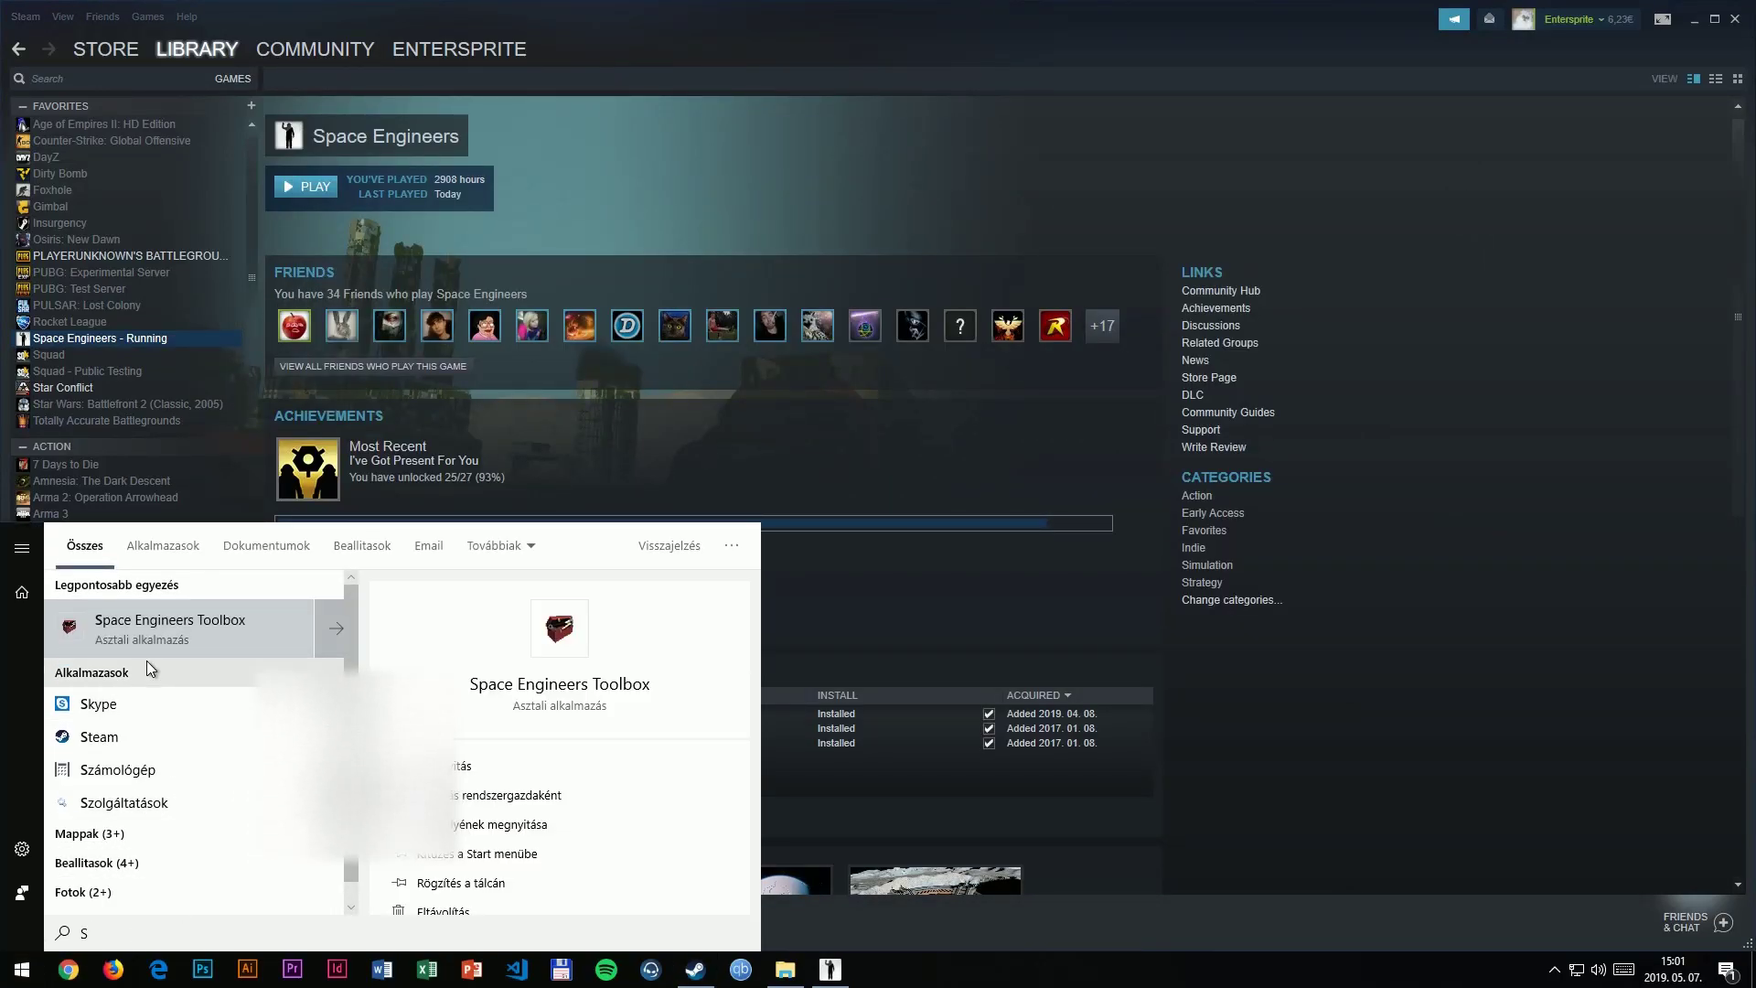
key("Return")
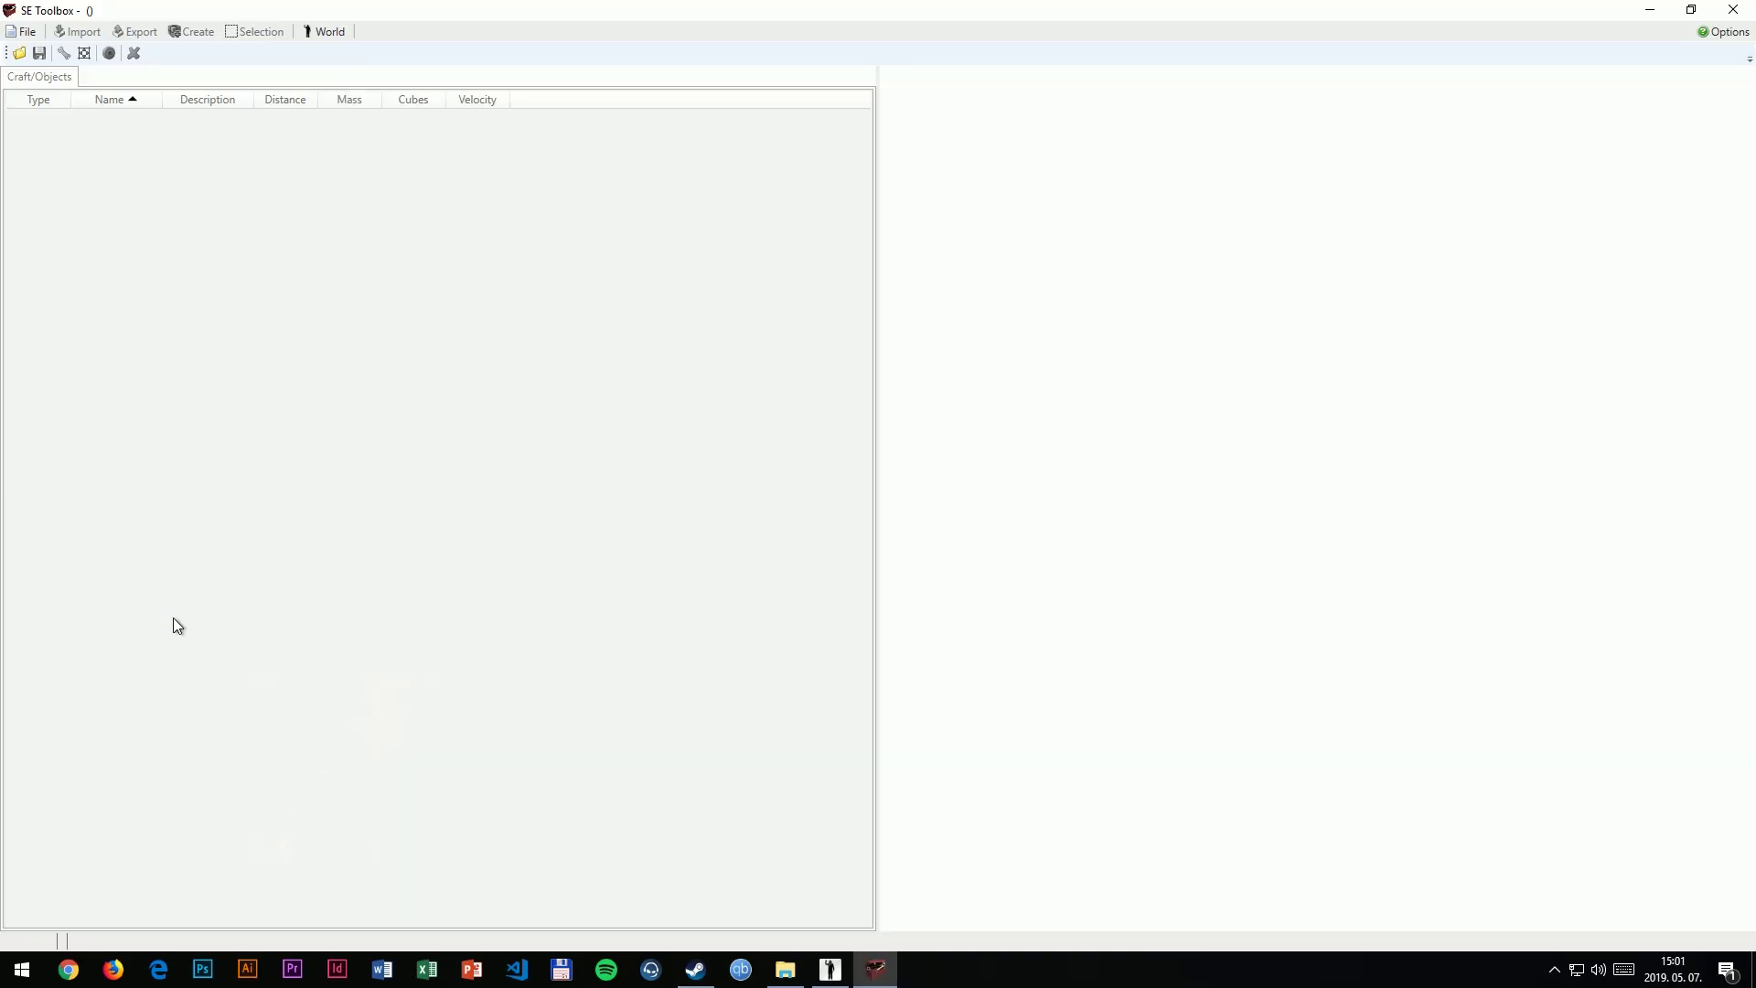
left_click(30, 34)
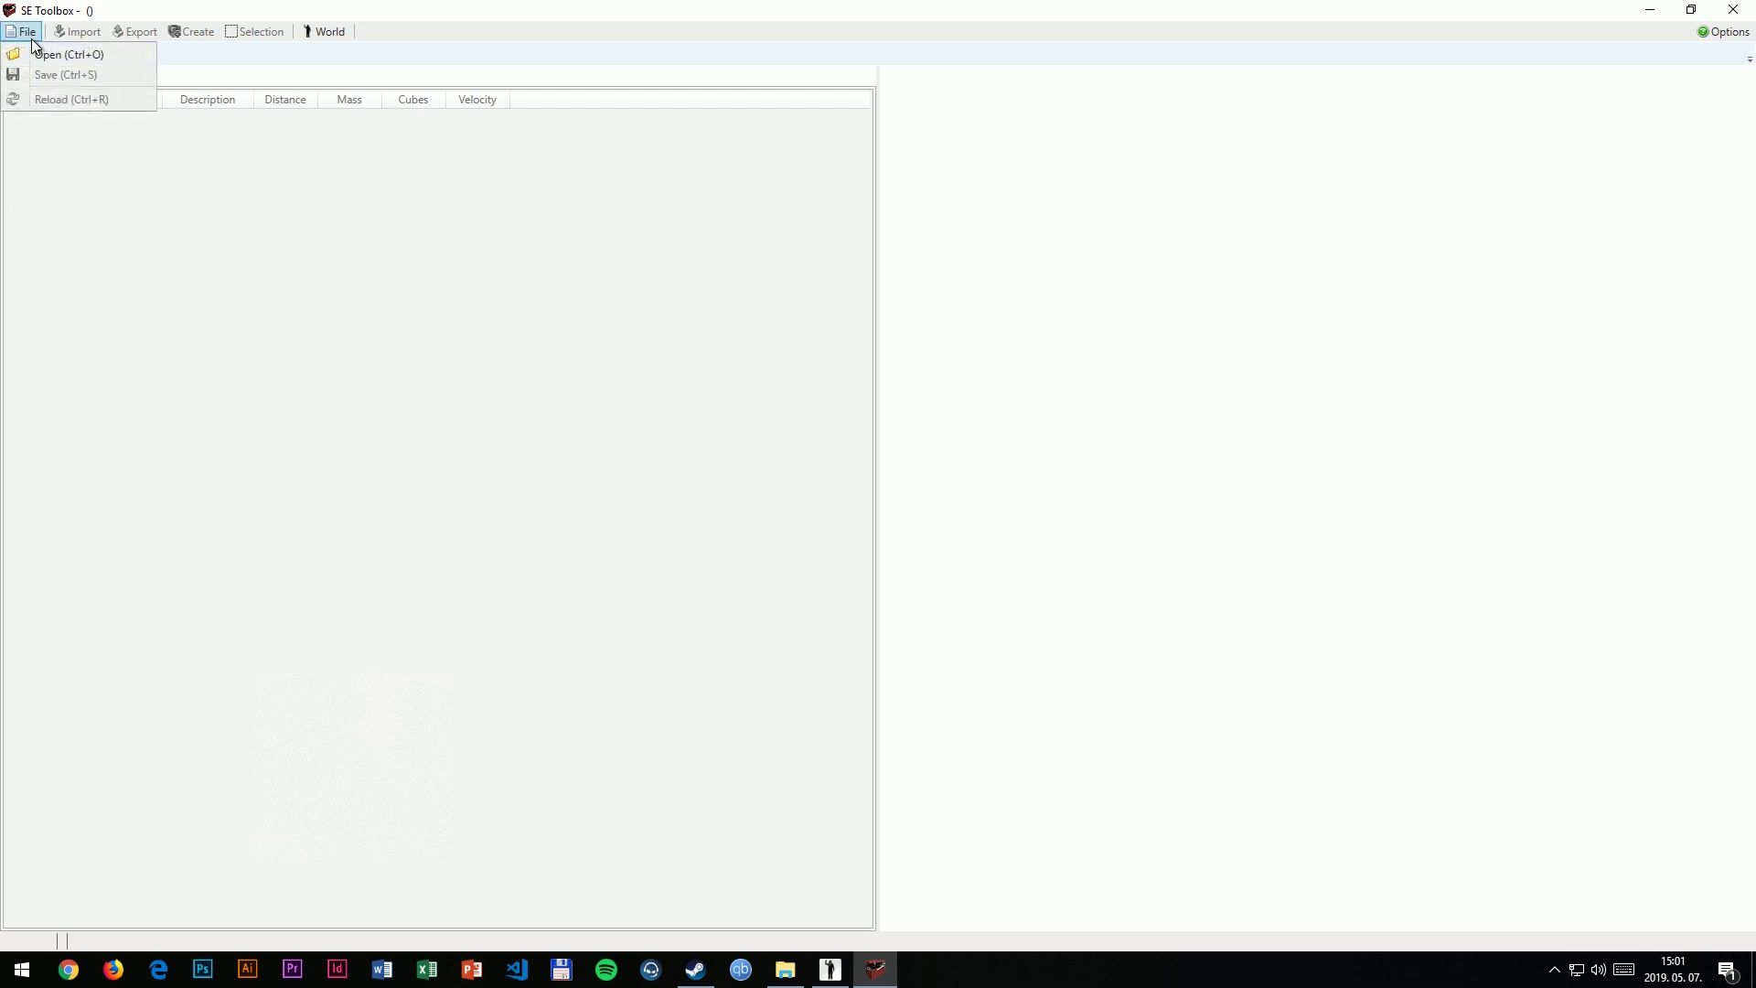
left_click(41, 53)
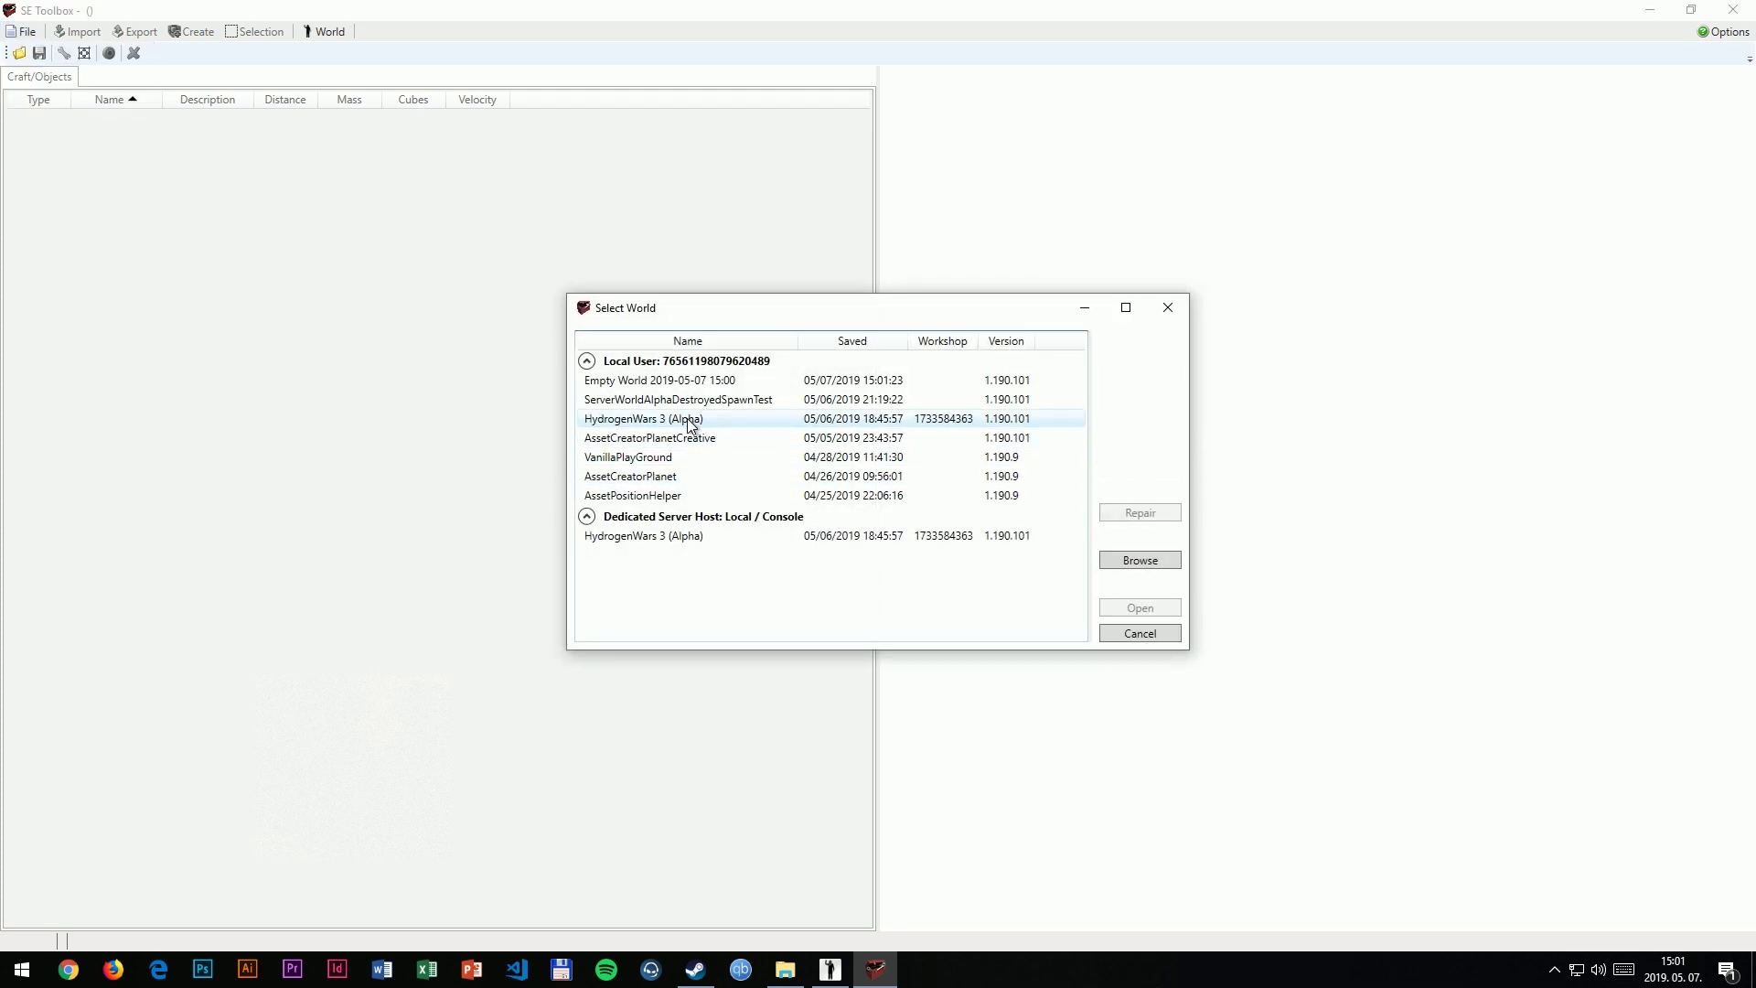
left_click(709, 379)
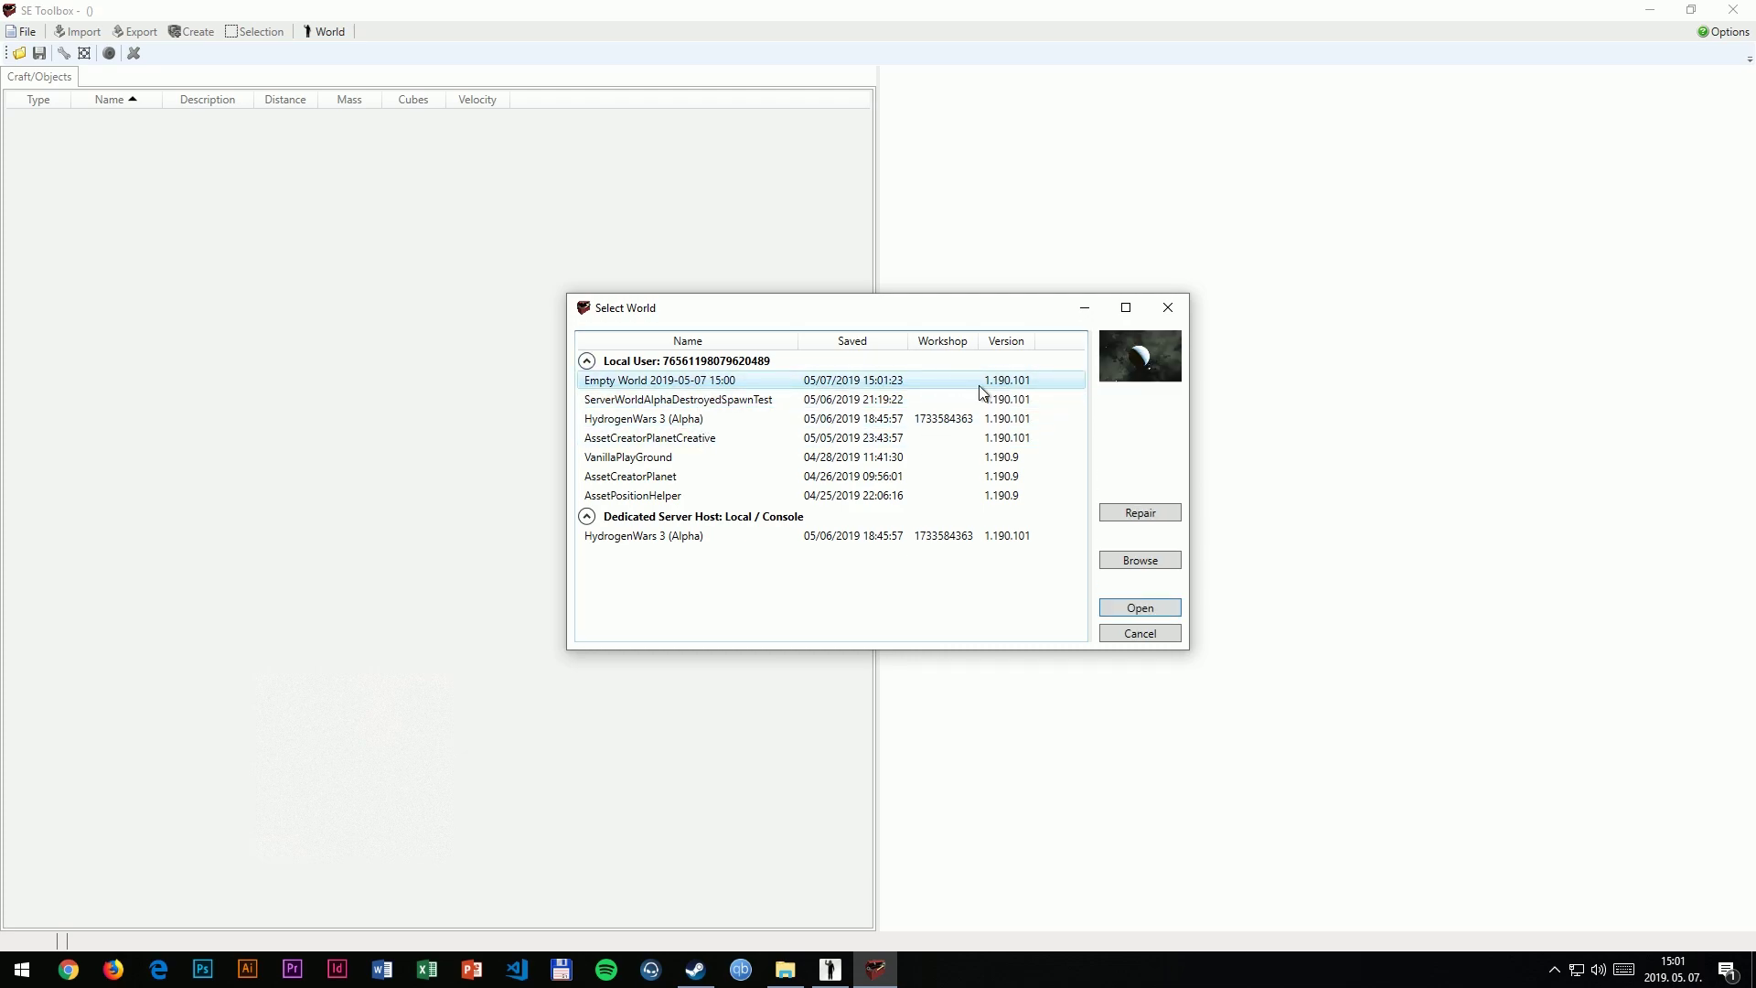
left_click(1139, 610)
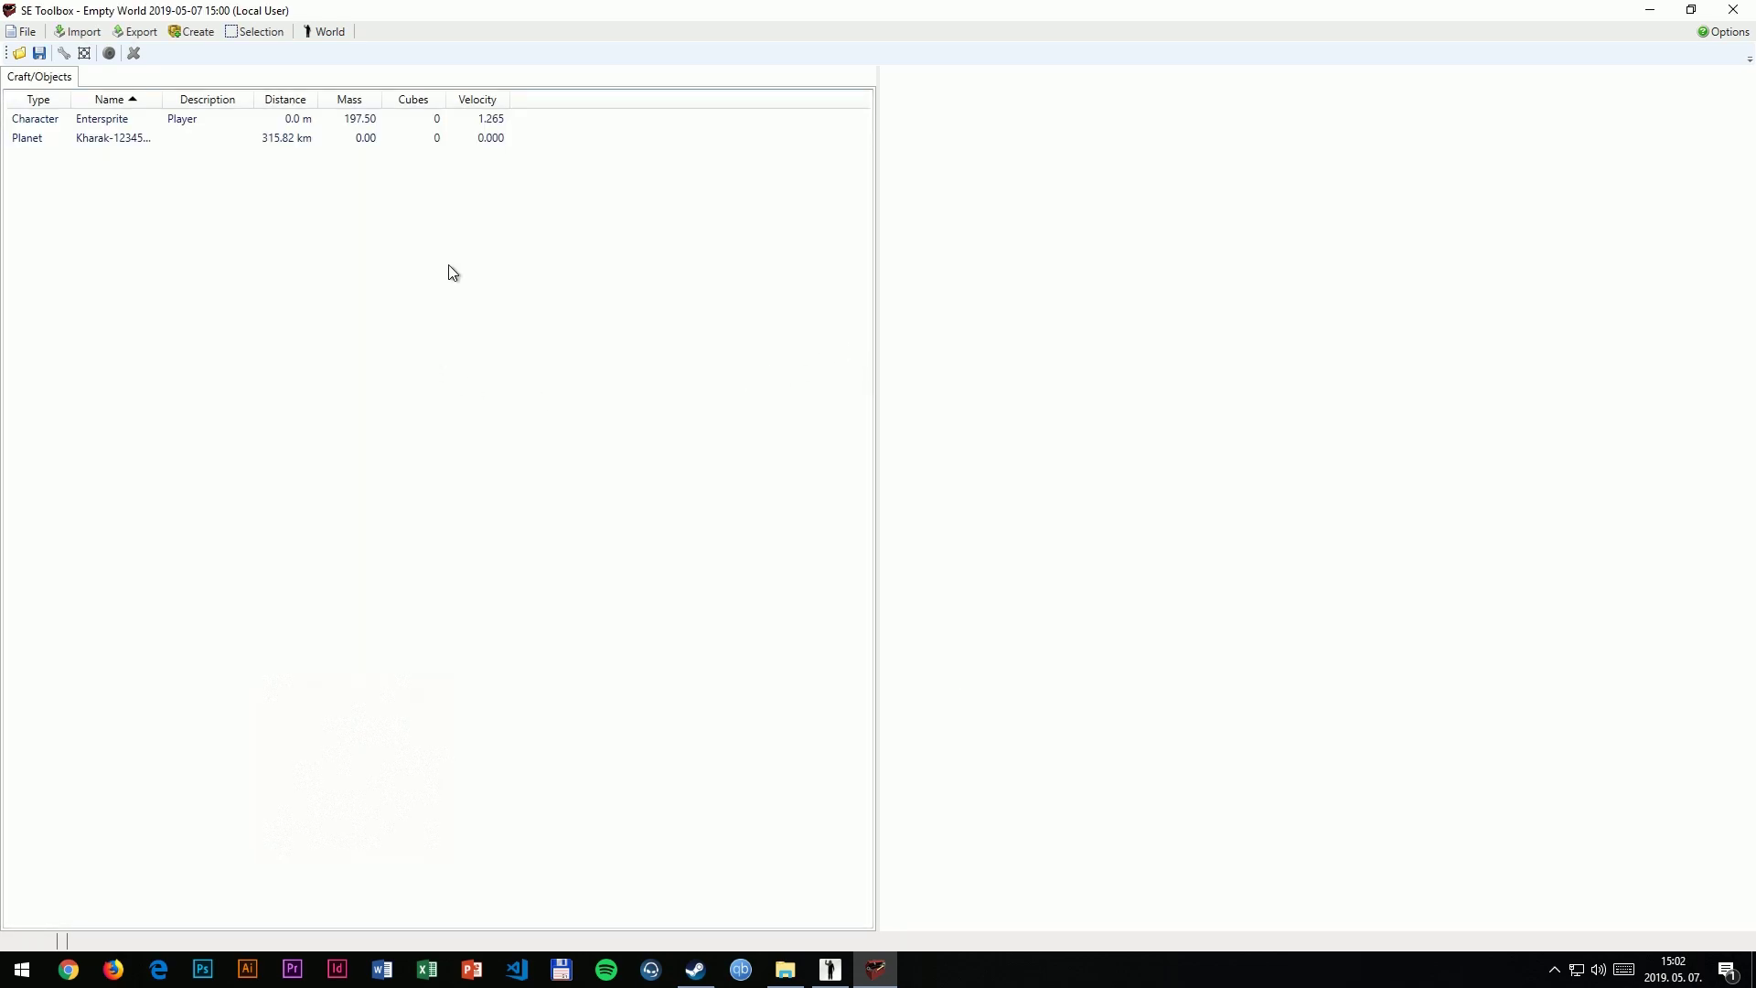
- Select the Kharak planet and regenerate it with a 250000 m diameter instead of 120000
left_click(200, 121)
left_click(201, 140)
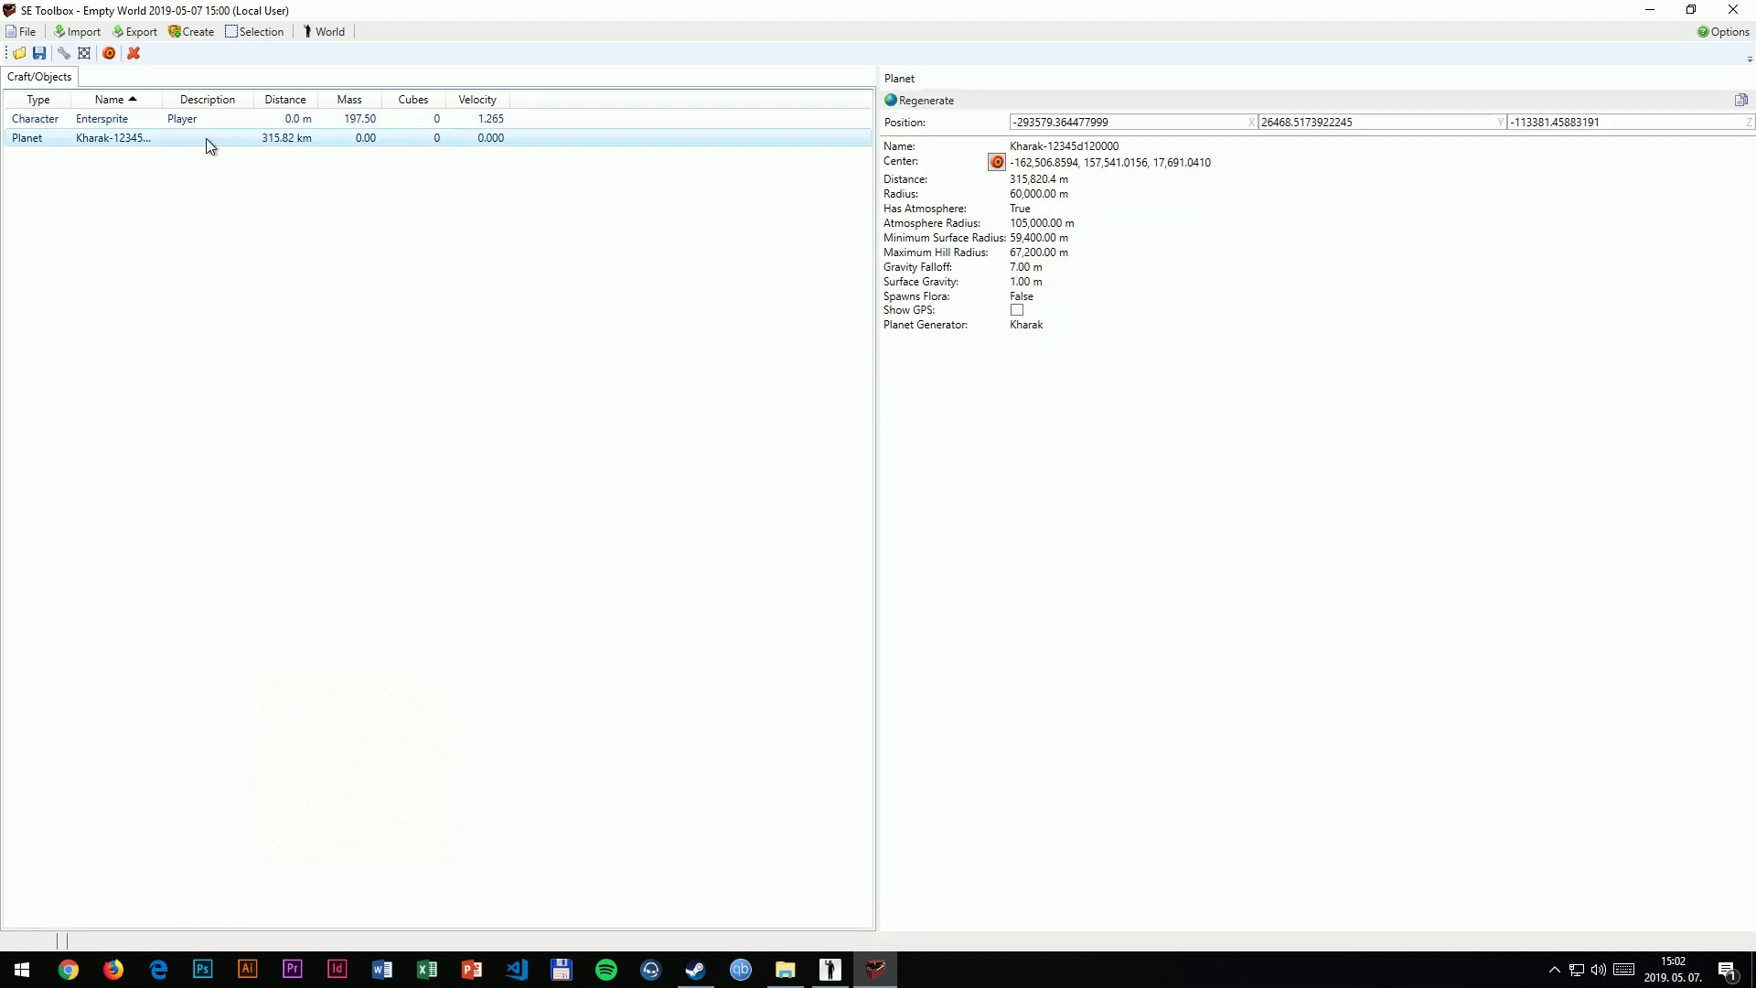
left_click(924, 100)
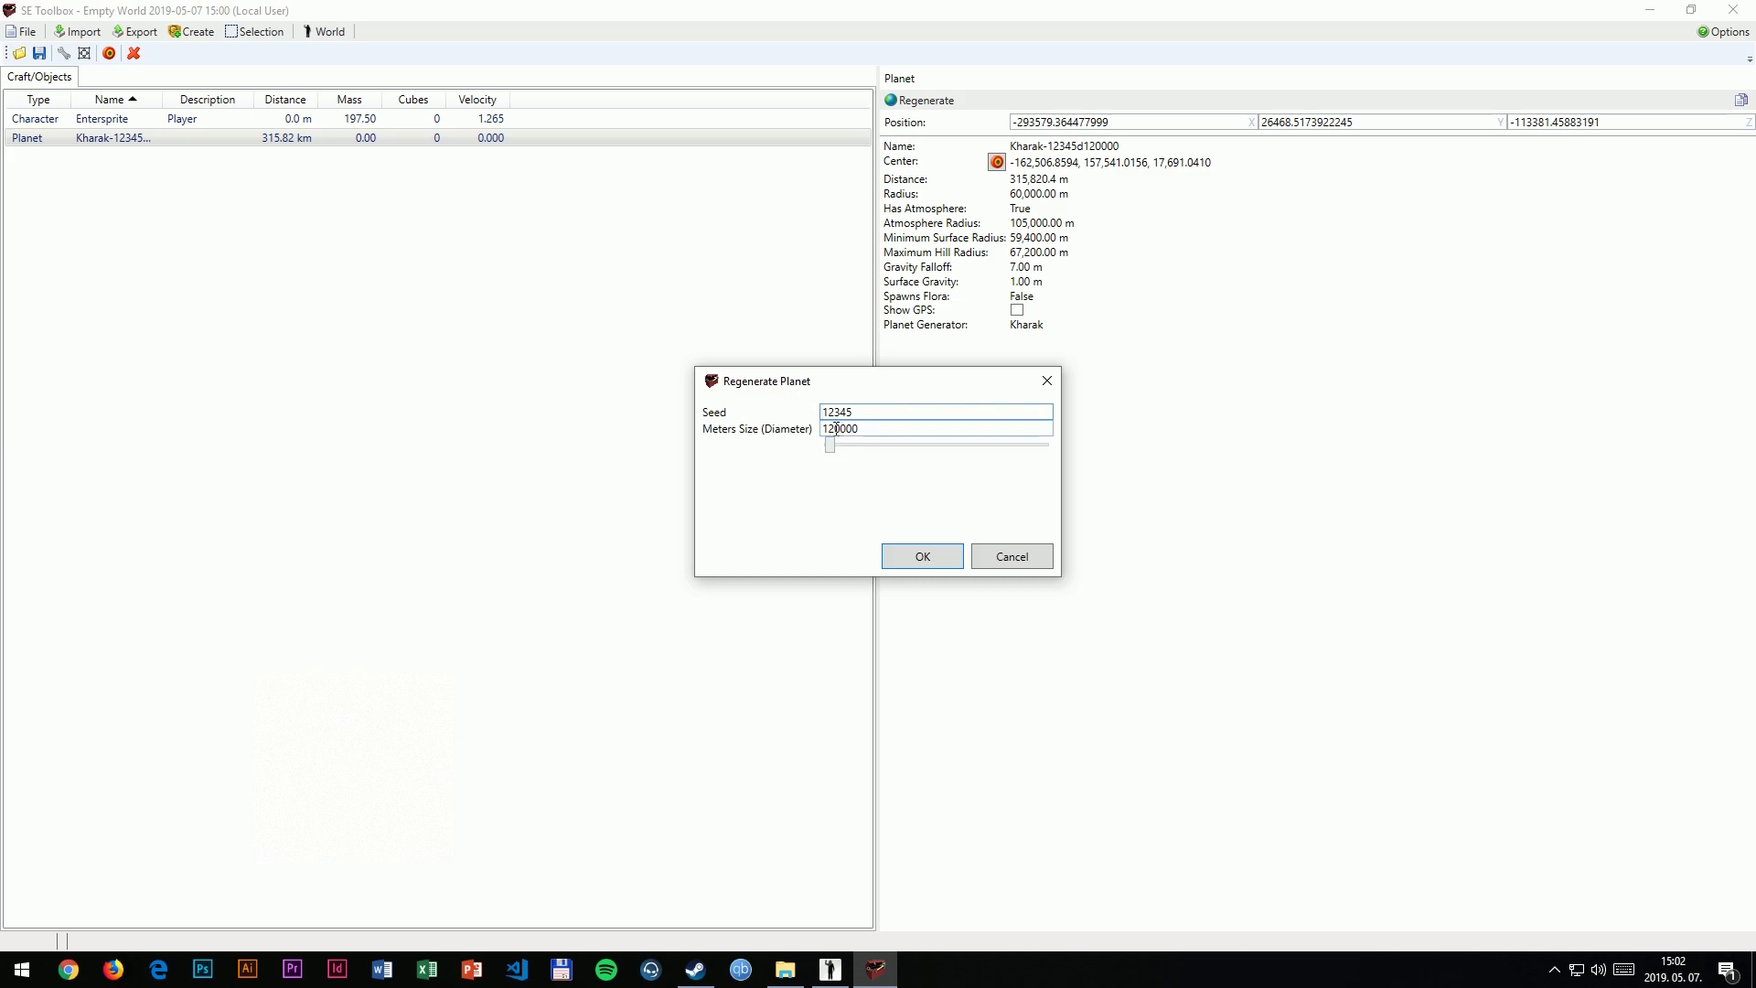
type("5")
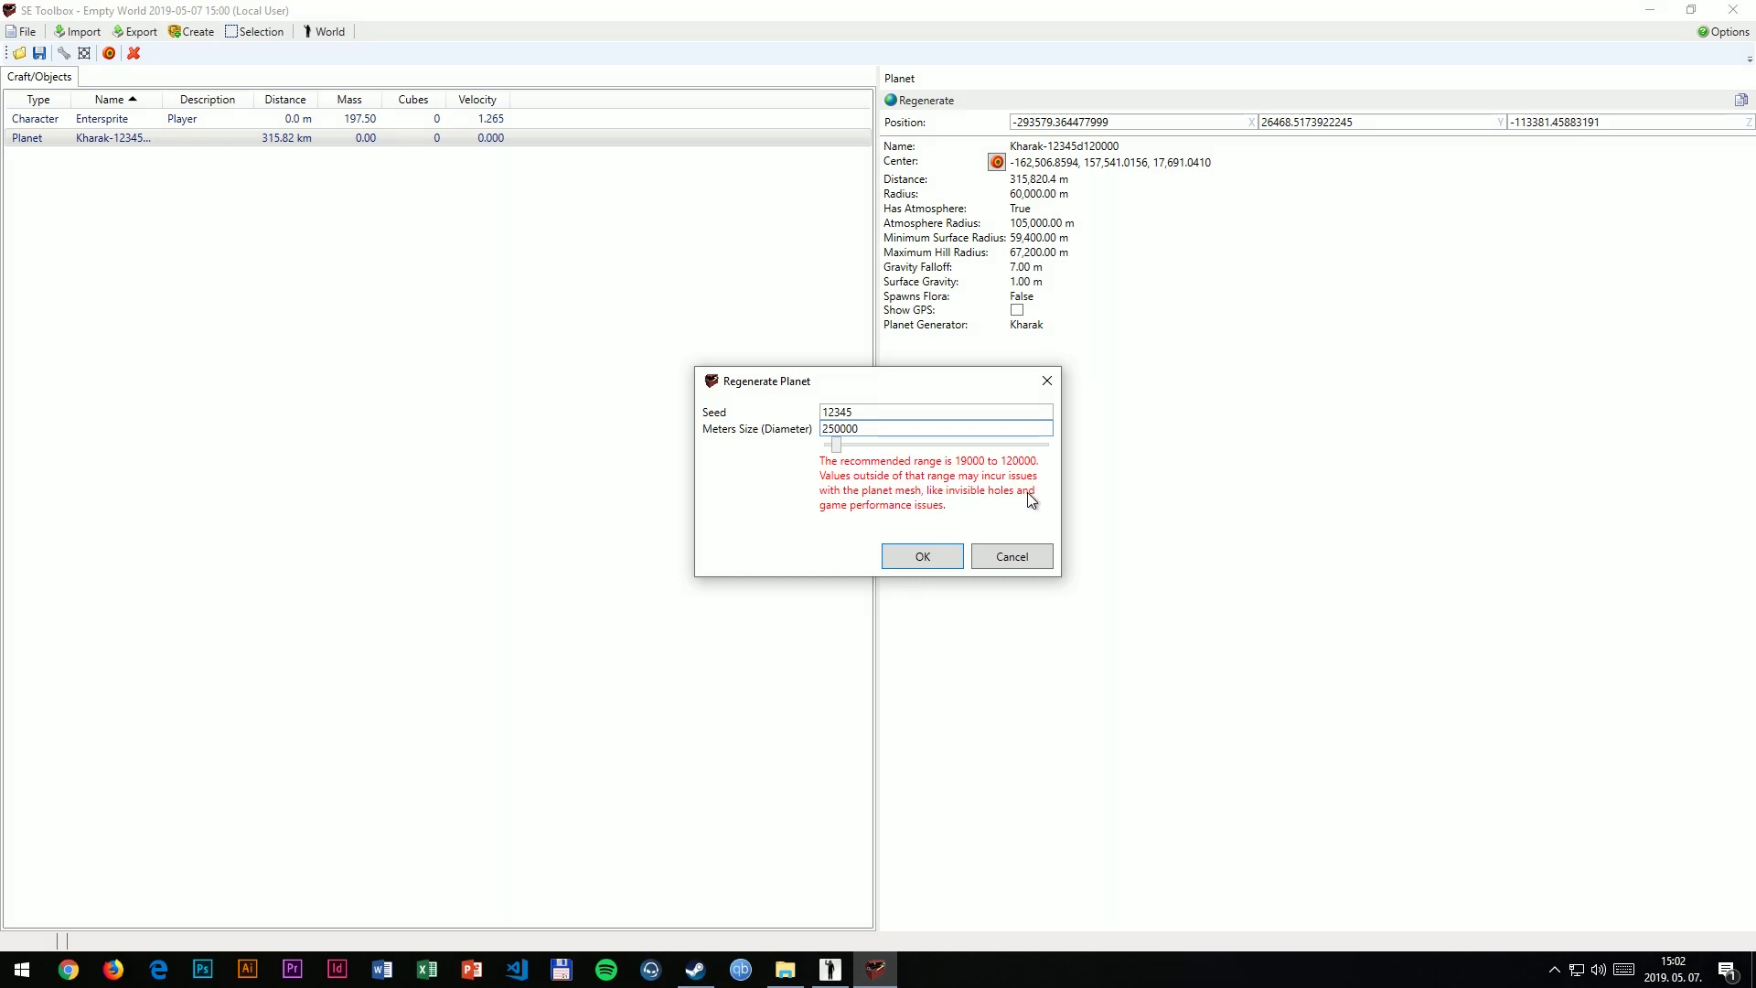
left_click(937, 566)
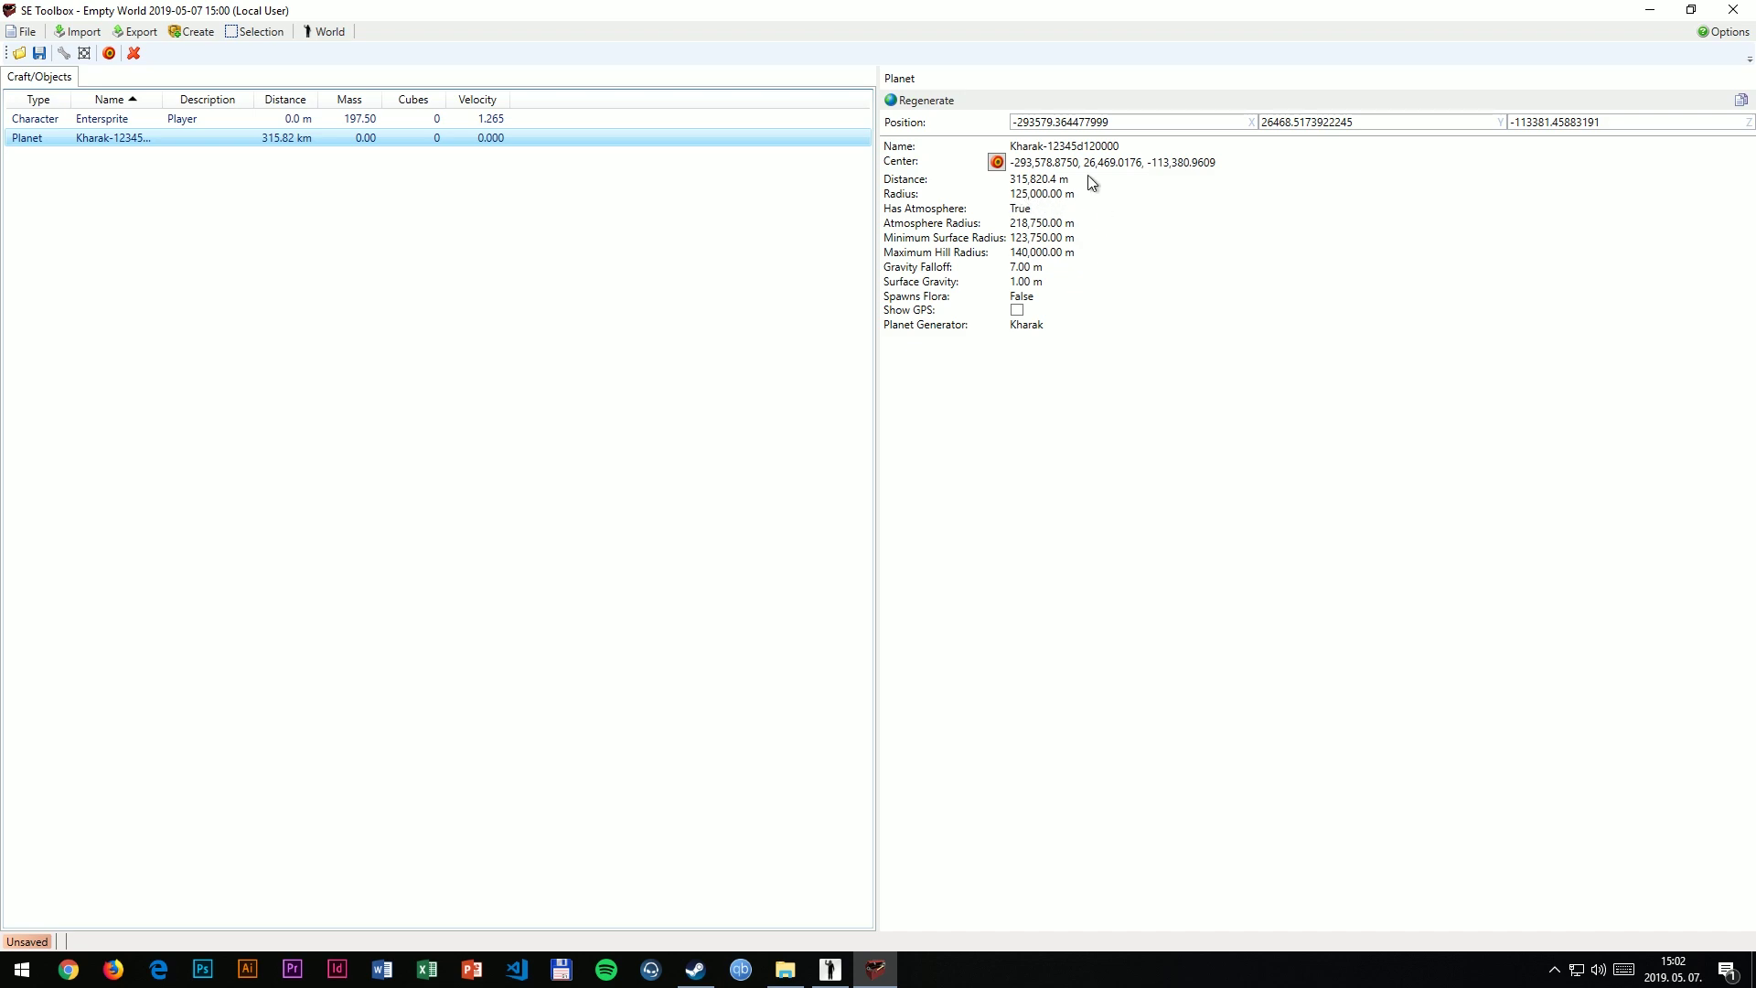
- Save the world containing the regenerated 125,000 m-radius Kharak planet to disk
left_click(40, 55)
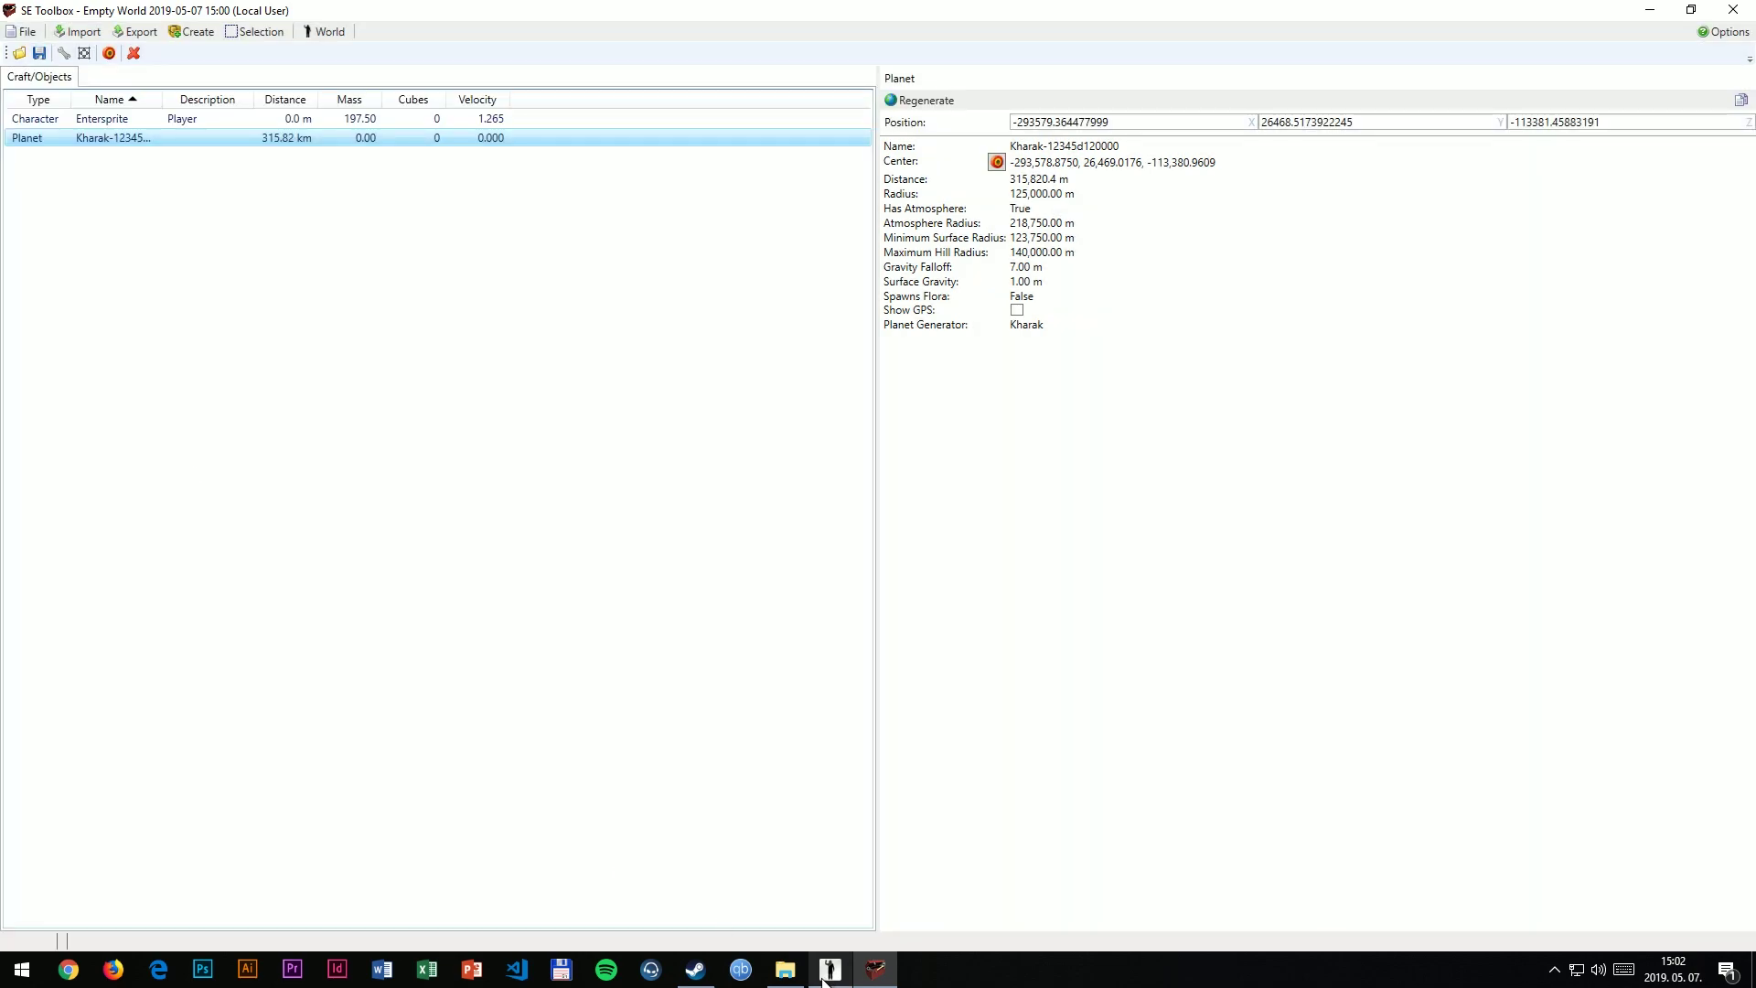
- Switch to Space Engineers and open Edit Settings for the Empty World save from Load Game
left_click(828, 974)
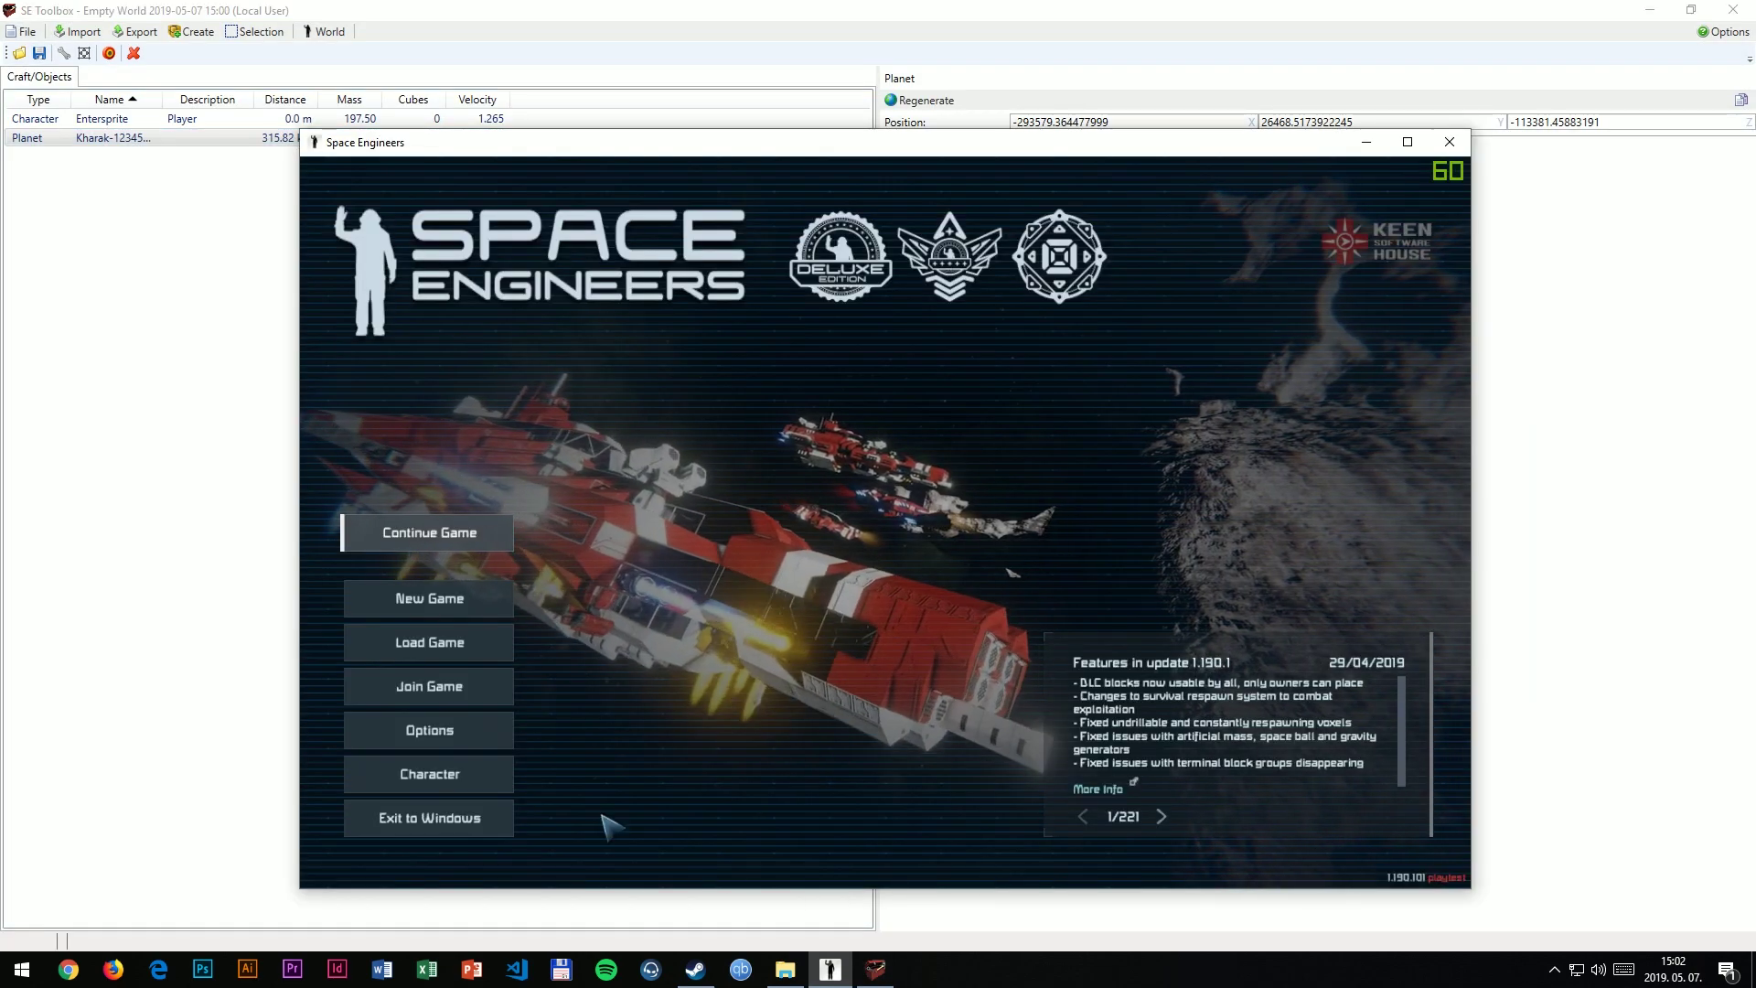
left_click(430, 651)
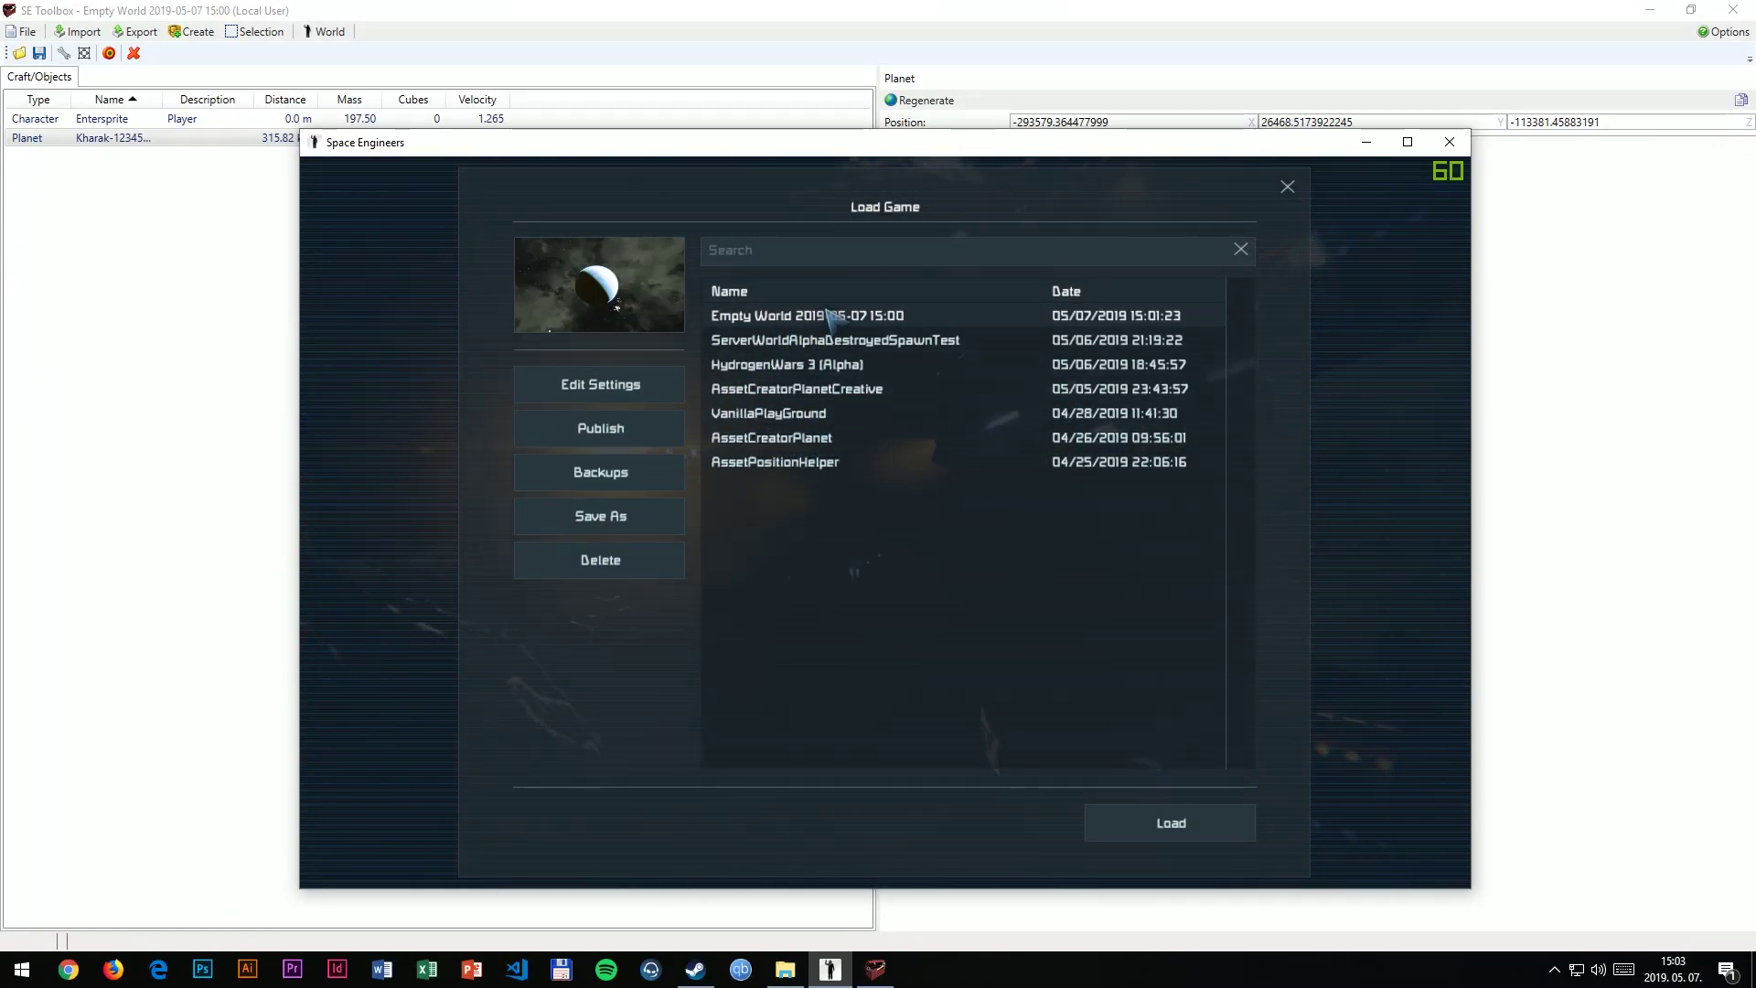
left_click(642, 388)
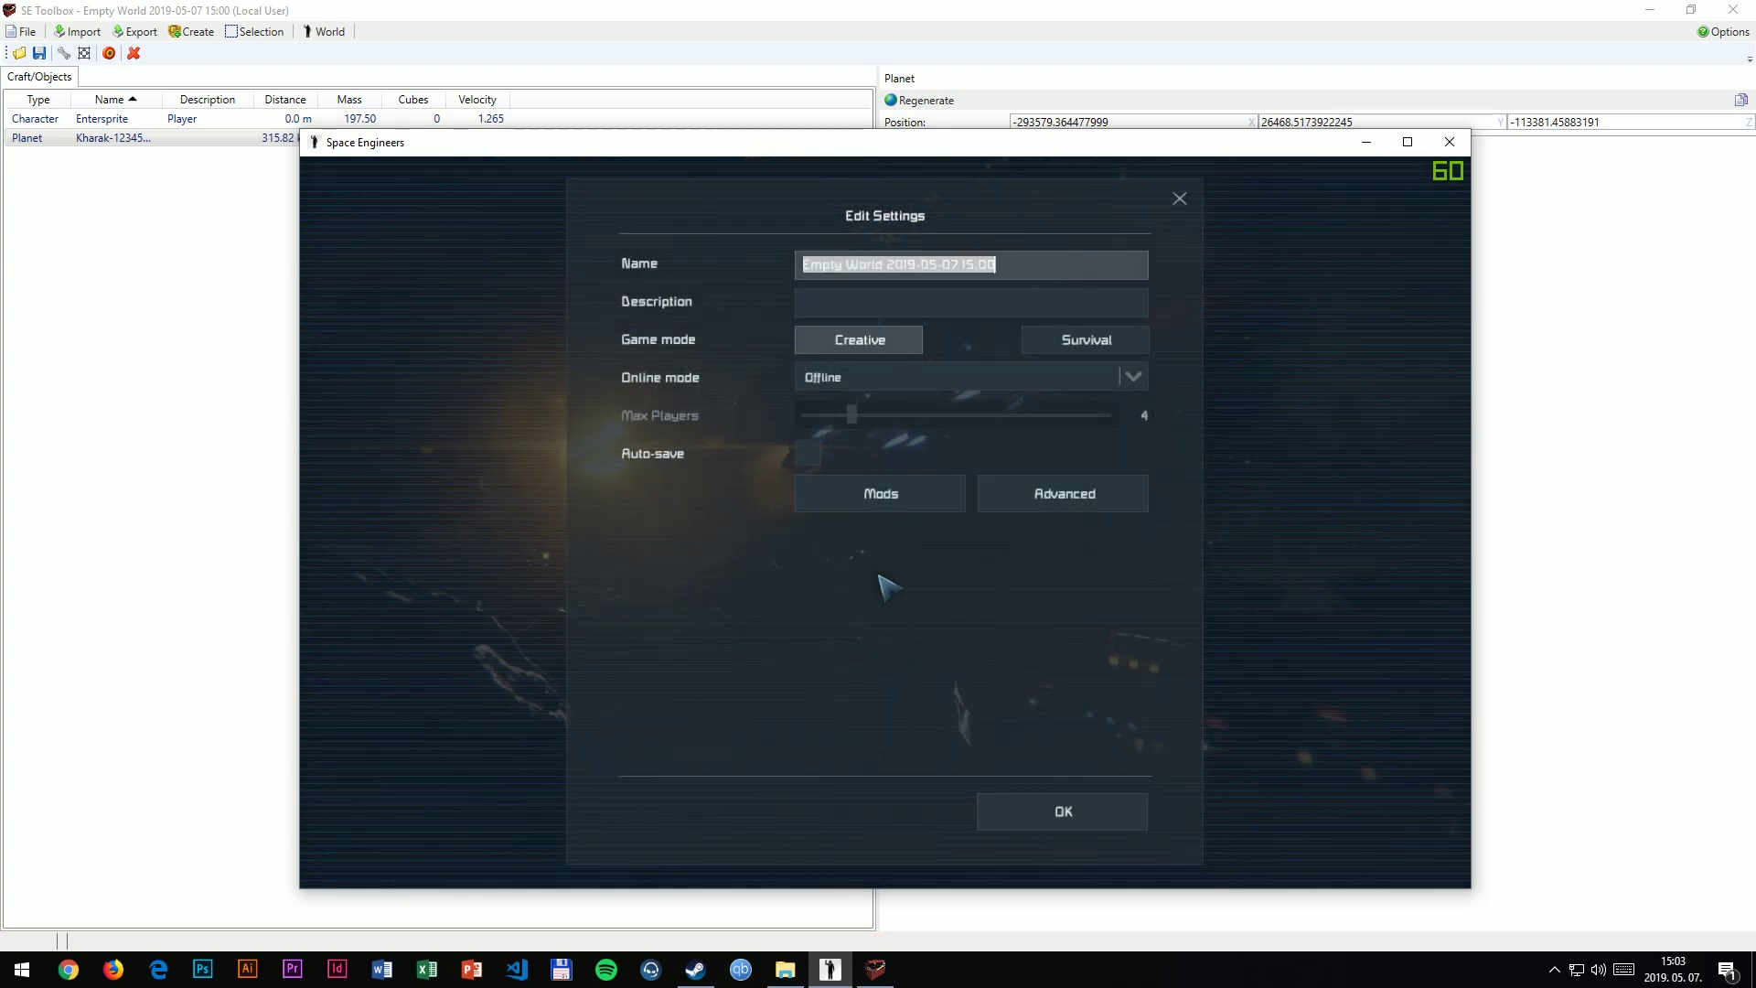
left_click(883, 494)
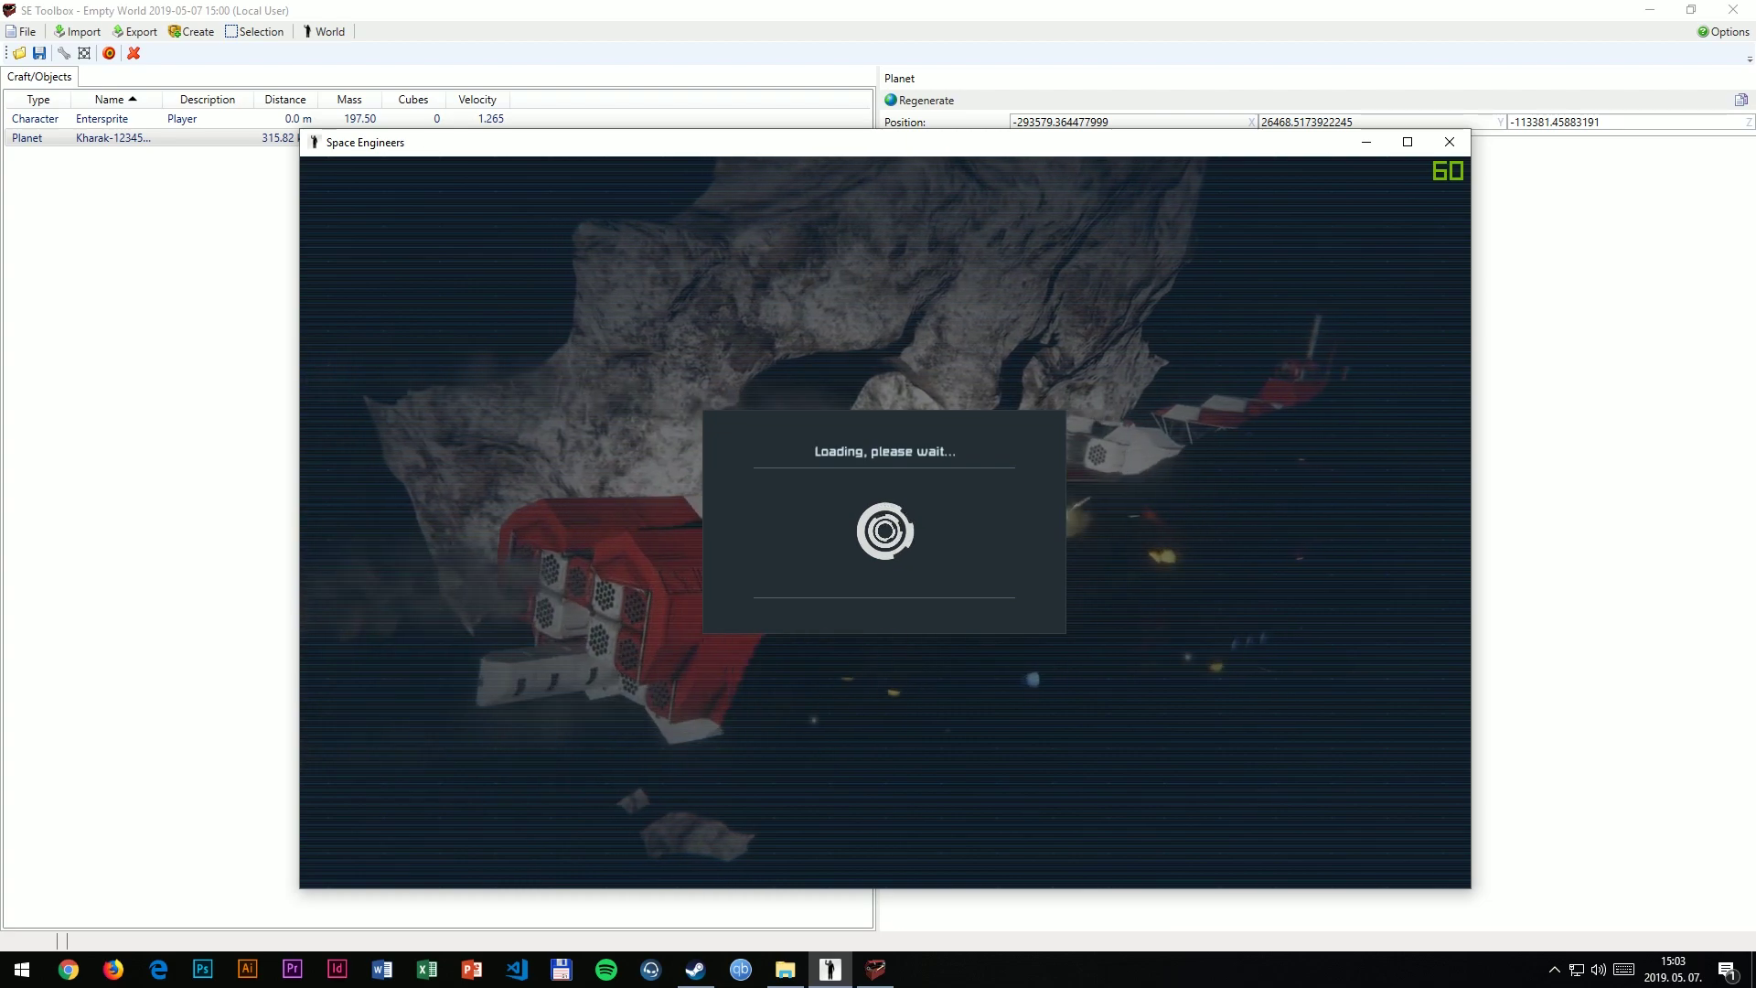
left_click(932, 330)
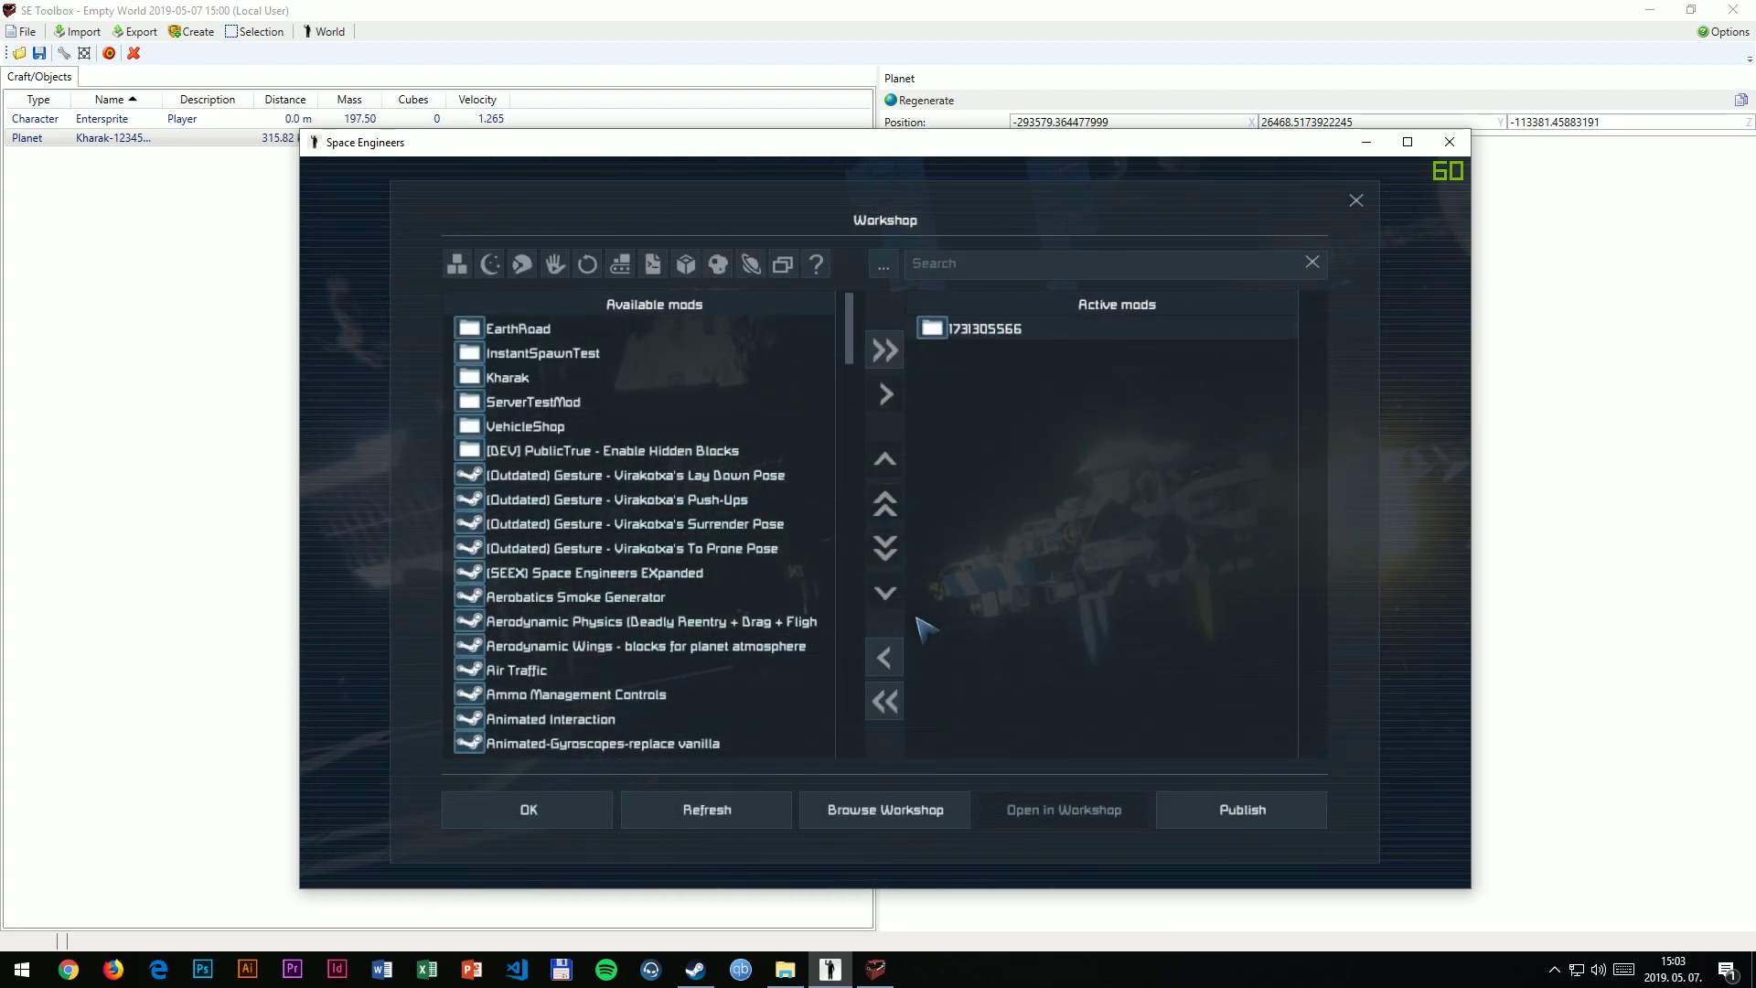
left_click(883, 657)
- Search 'Kh', activate Kharak (Beta), and confirm both the mod list and world settings
left_click(919, 265)
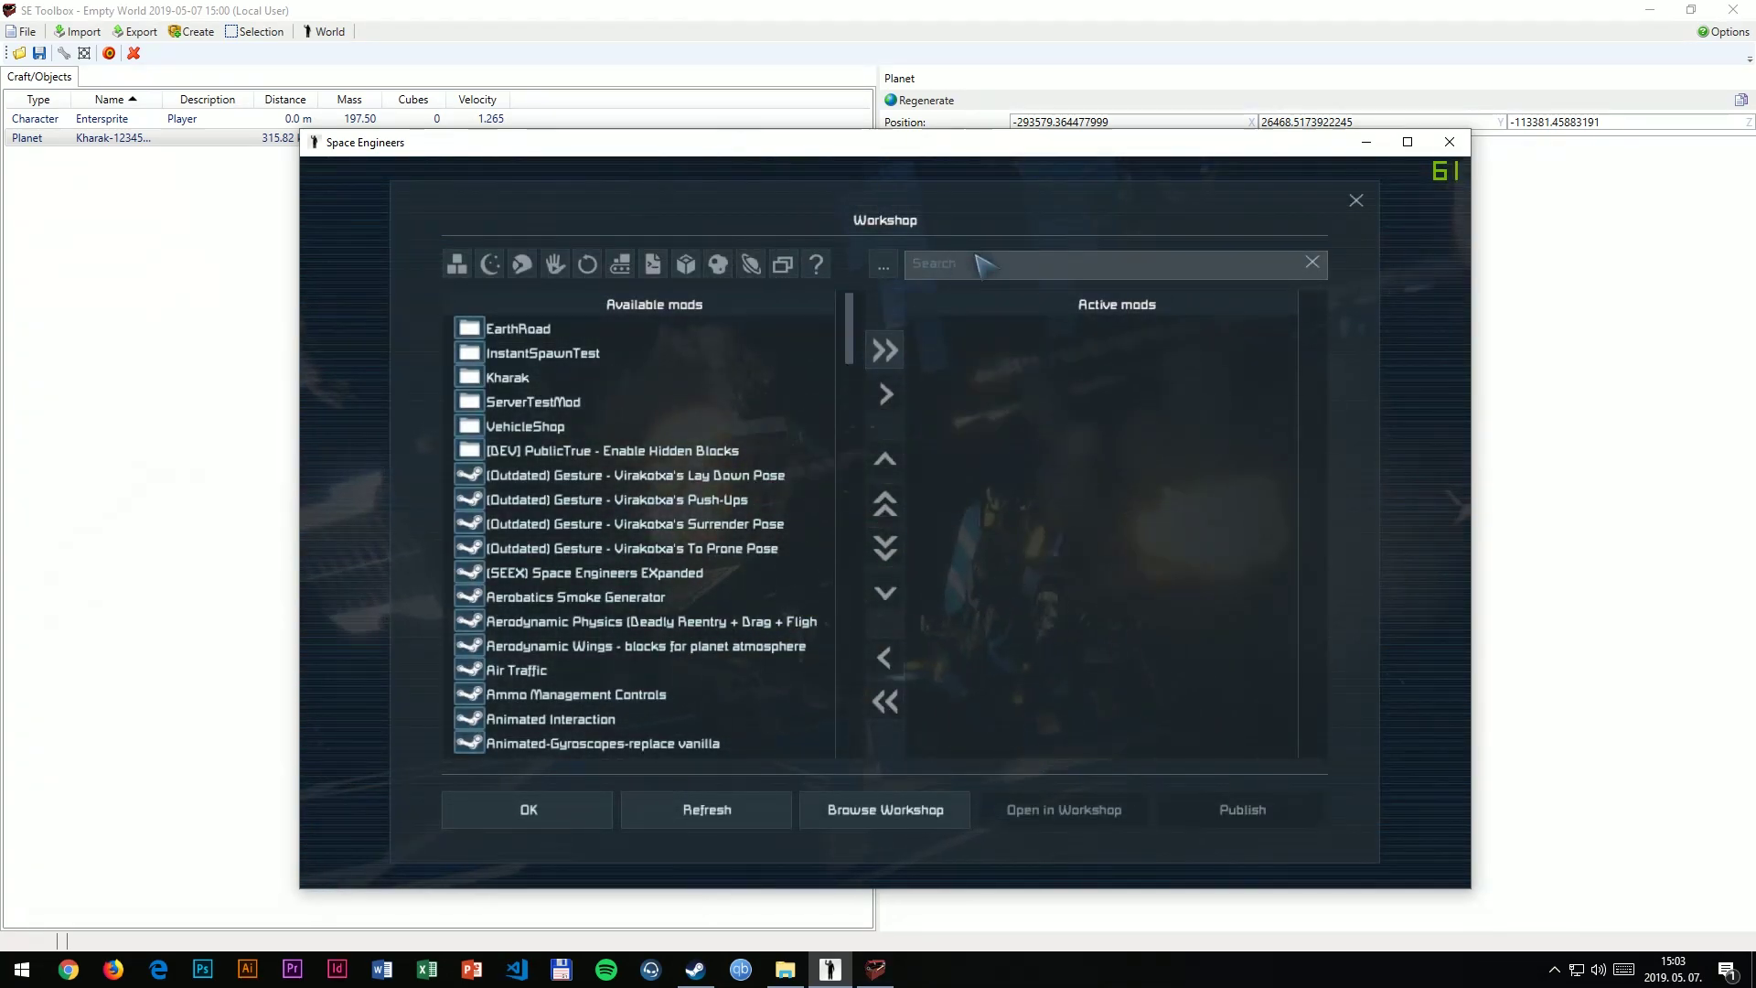
type("Ka")
key("BackSpace")
type("h")
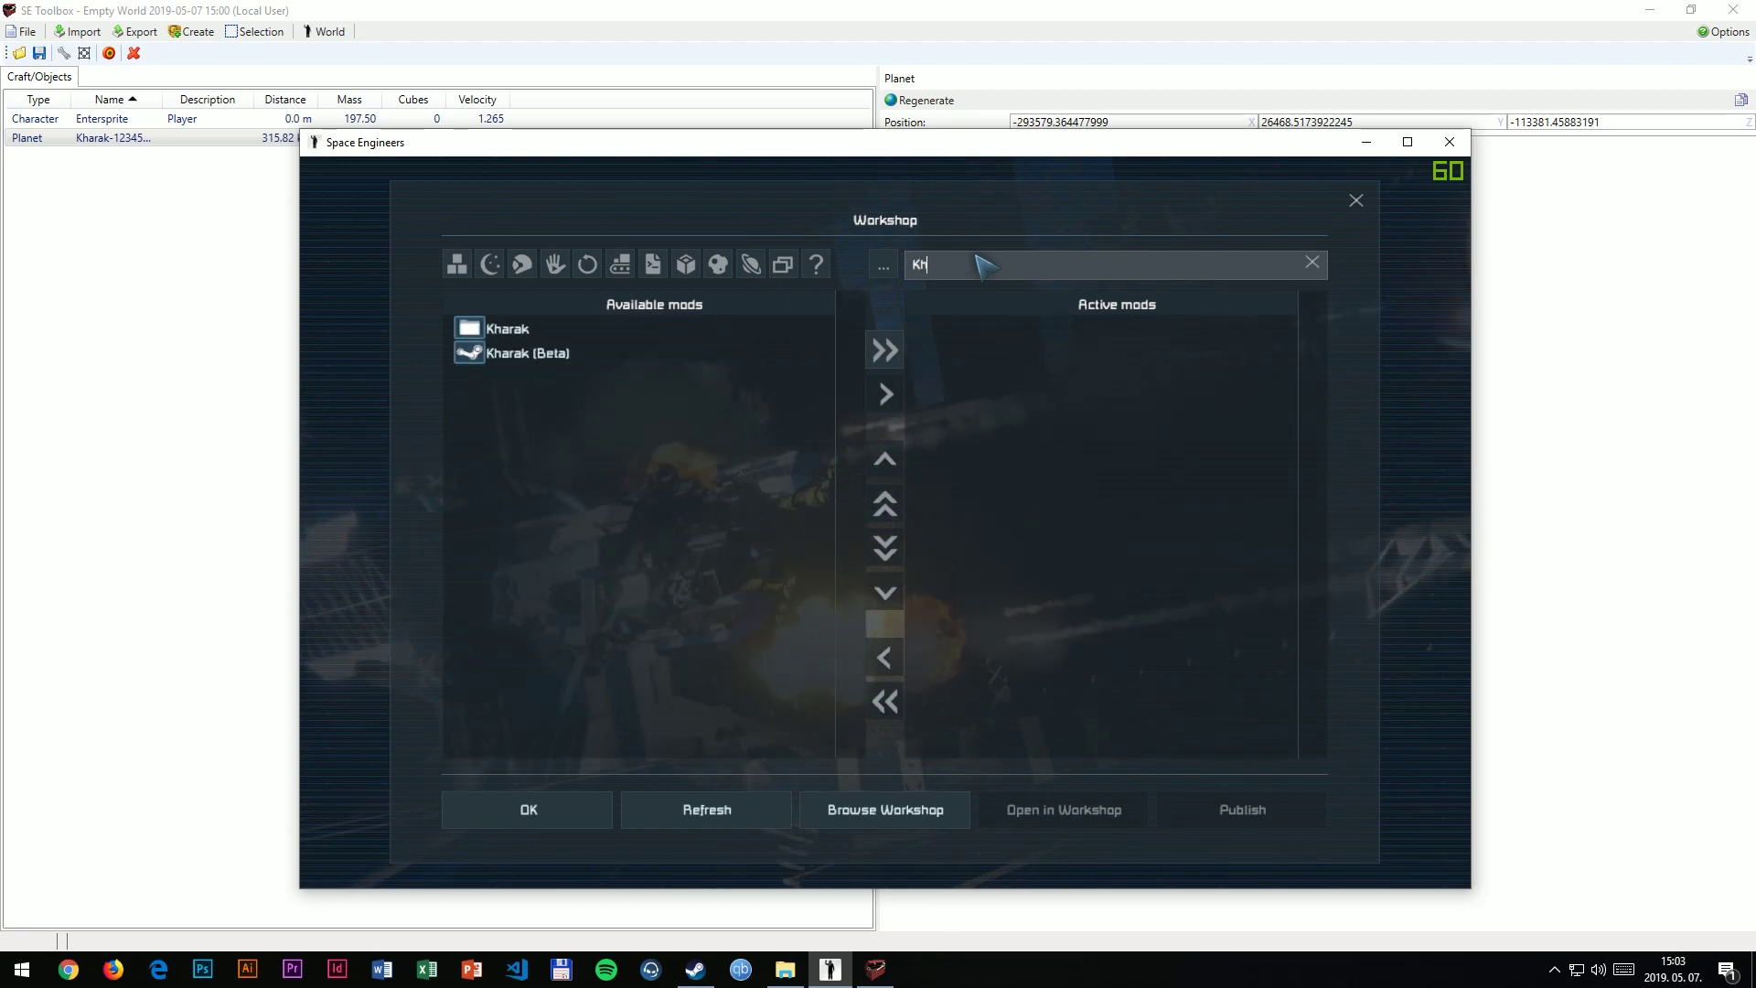
double_click(602, 362)
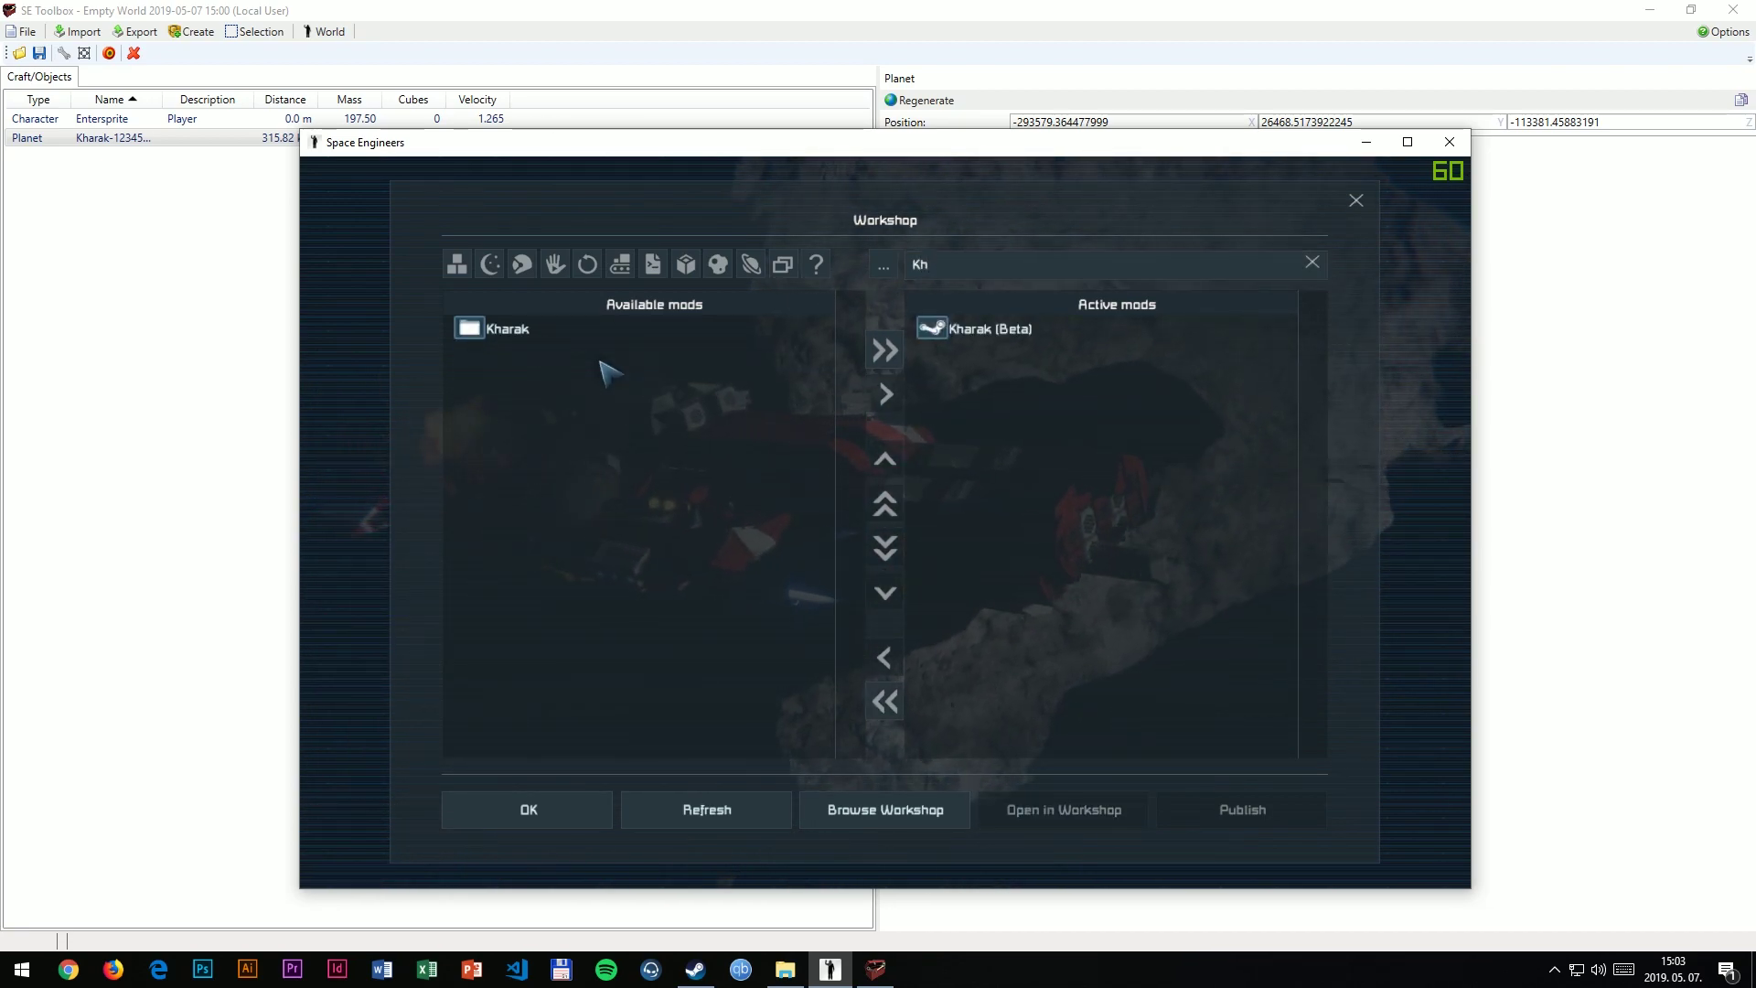
left_click(498, 807)
left_click(1064, 812)
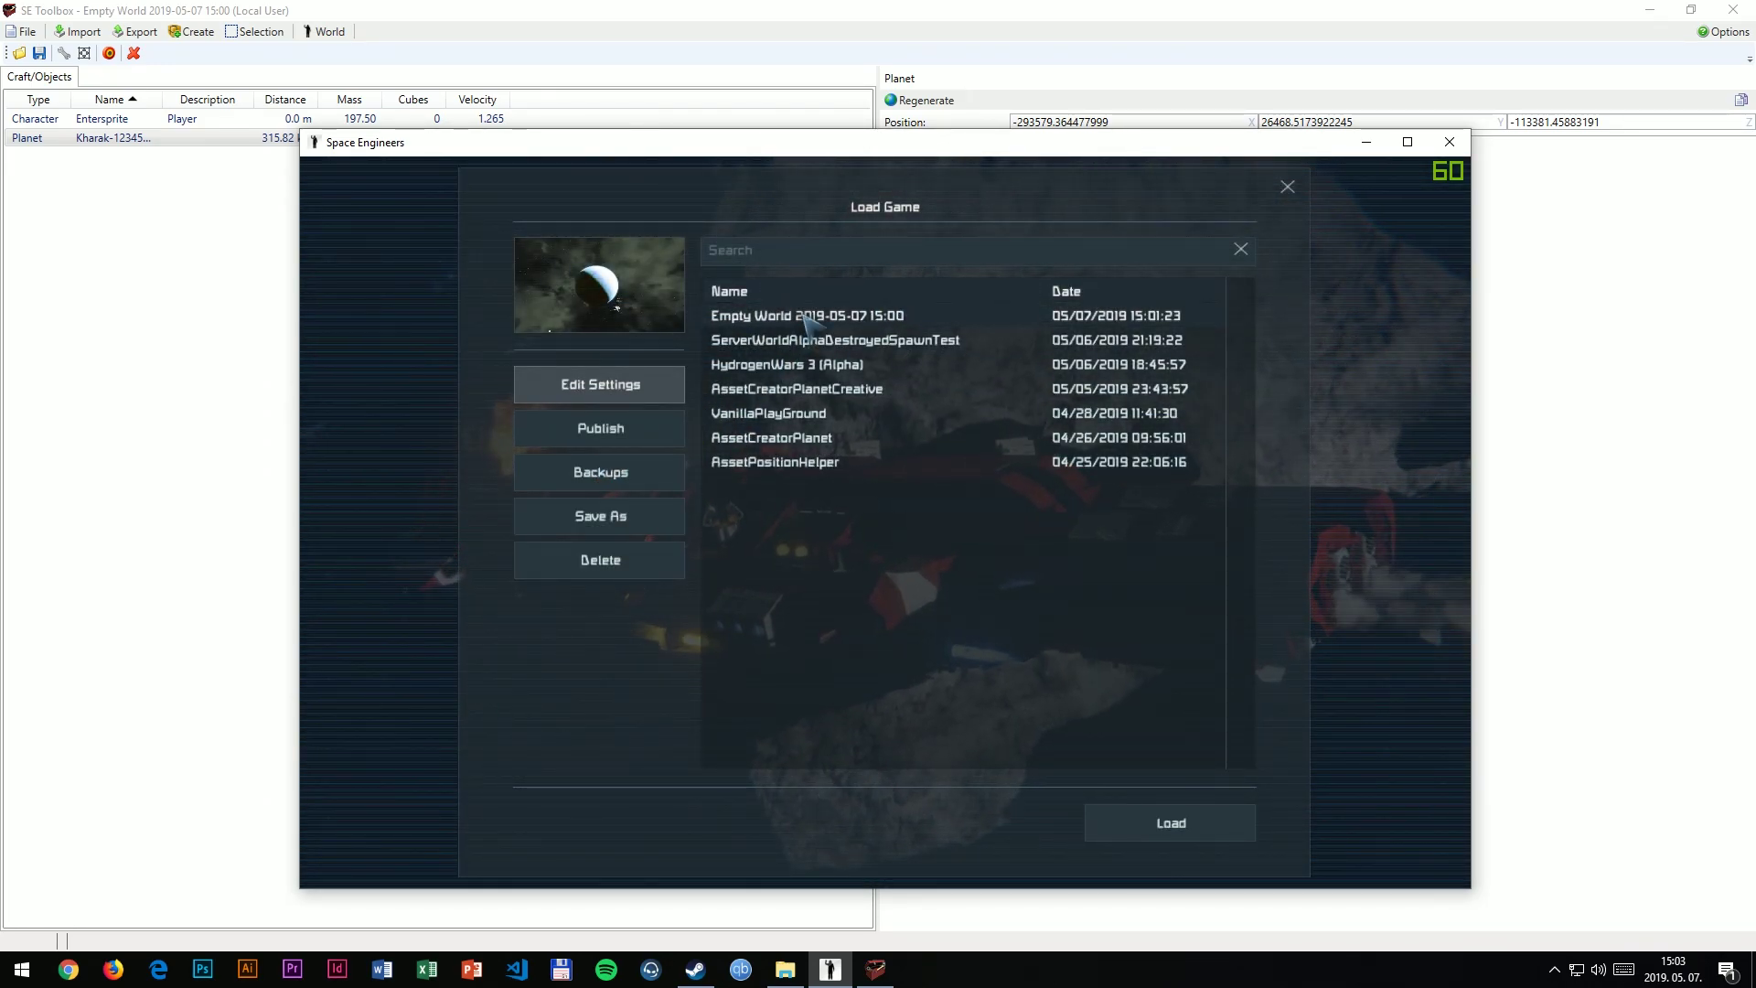
- Set the Empty World's online mode to Private, load it, and respawn in a space suit
left_click(601, 384)
left_click(961, 377)
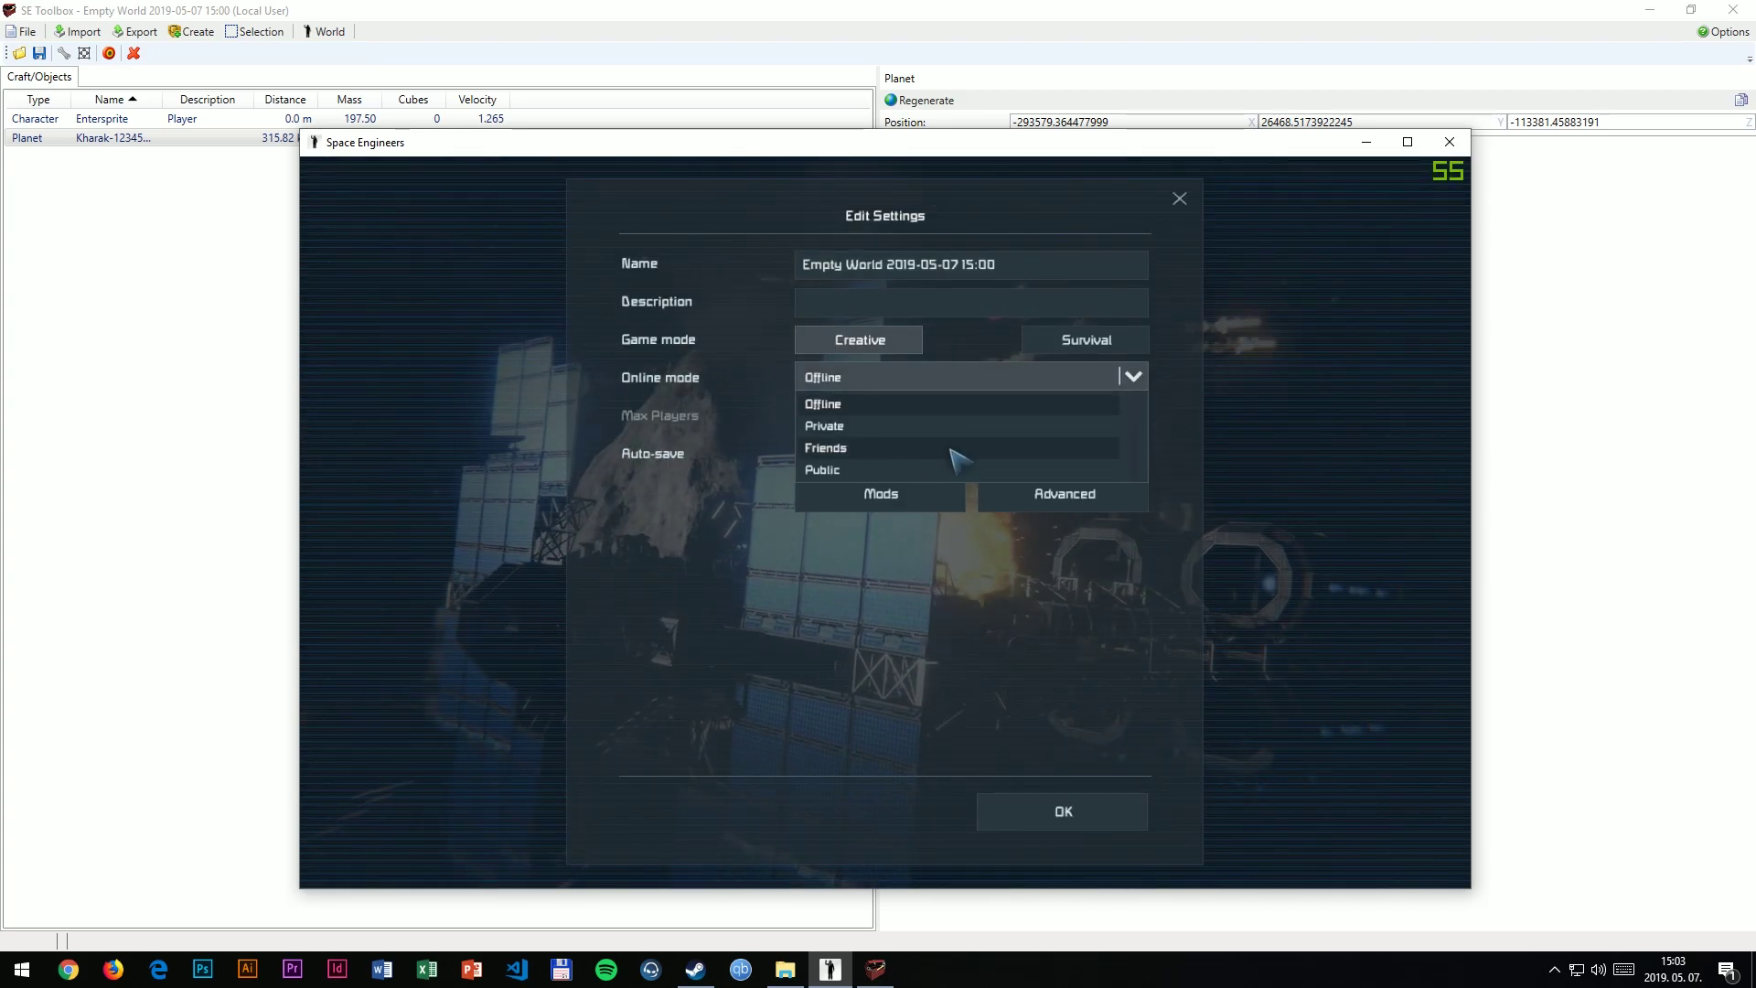
left_click(915, 426)
left_click(1061, 812)
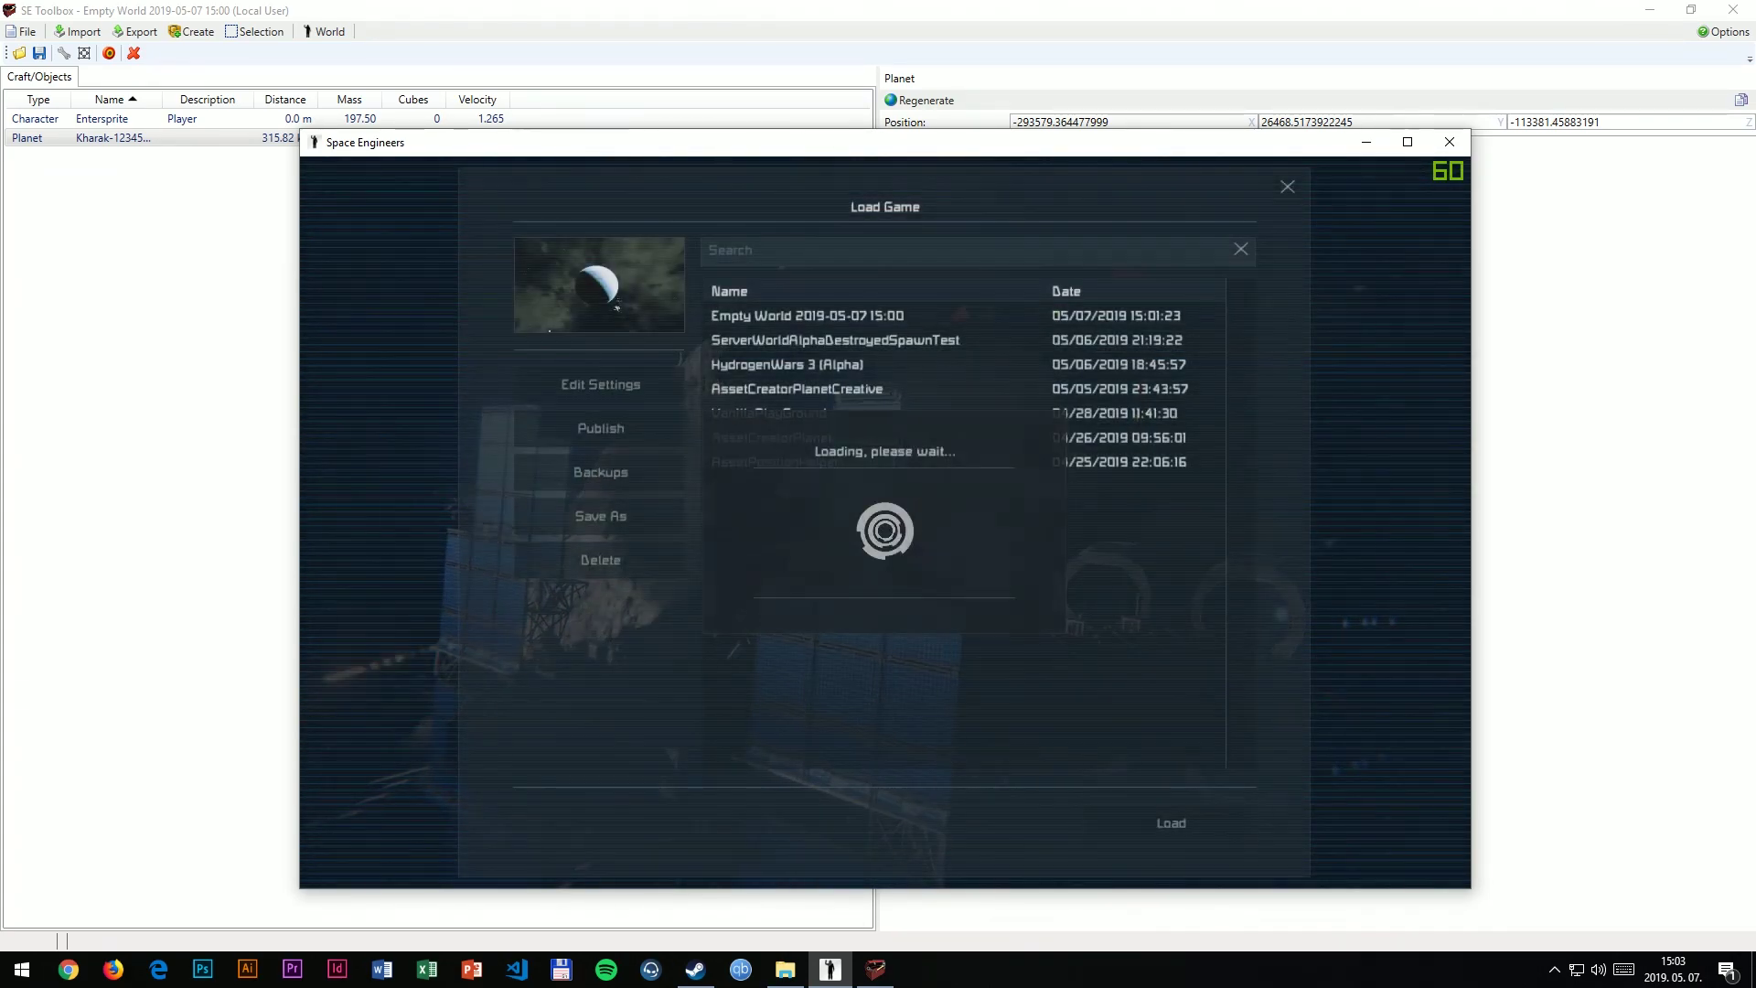
double_click(757, 323)
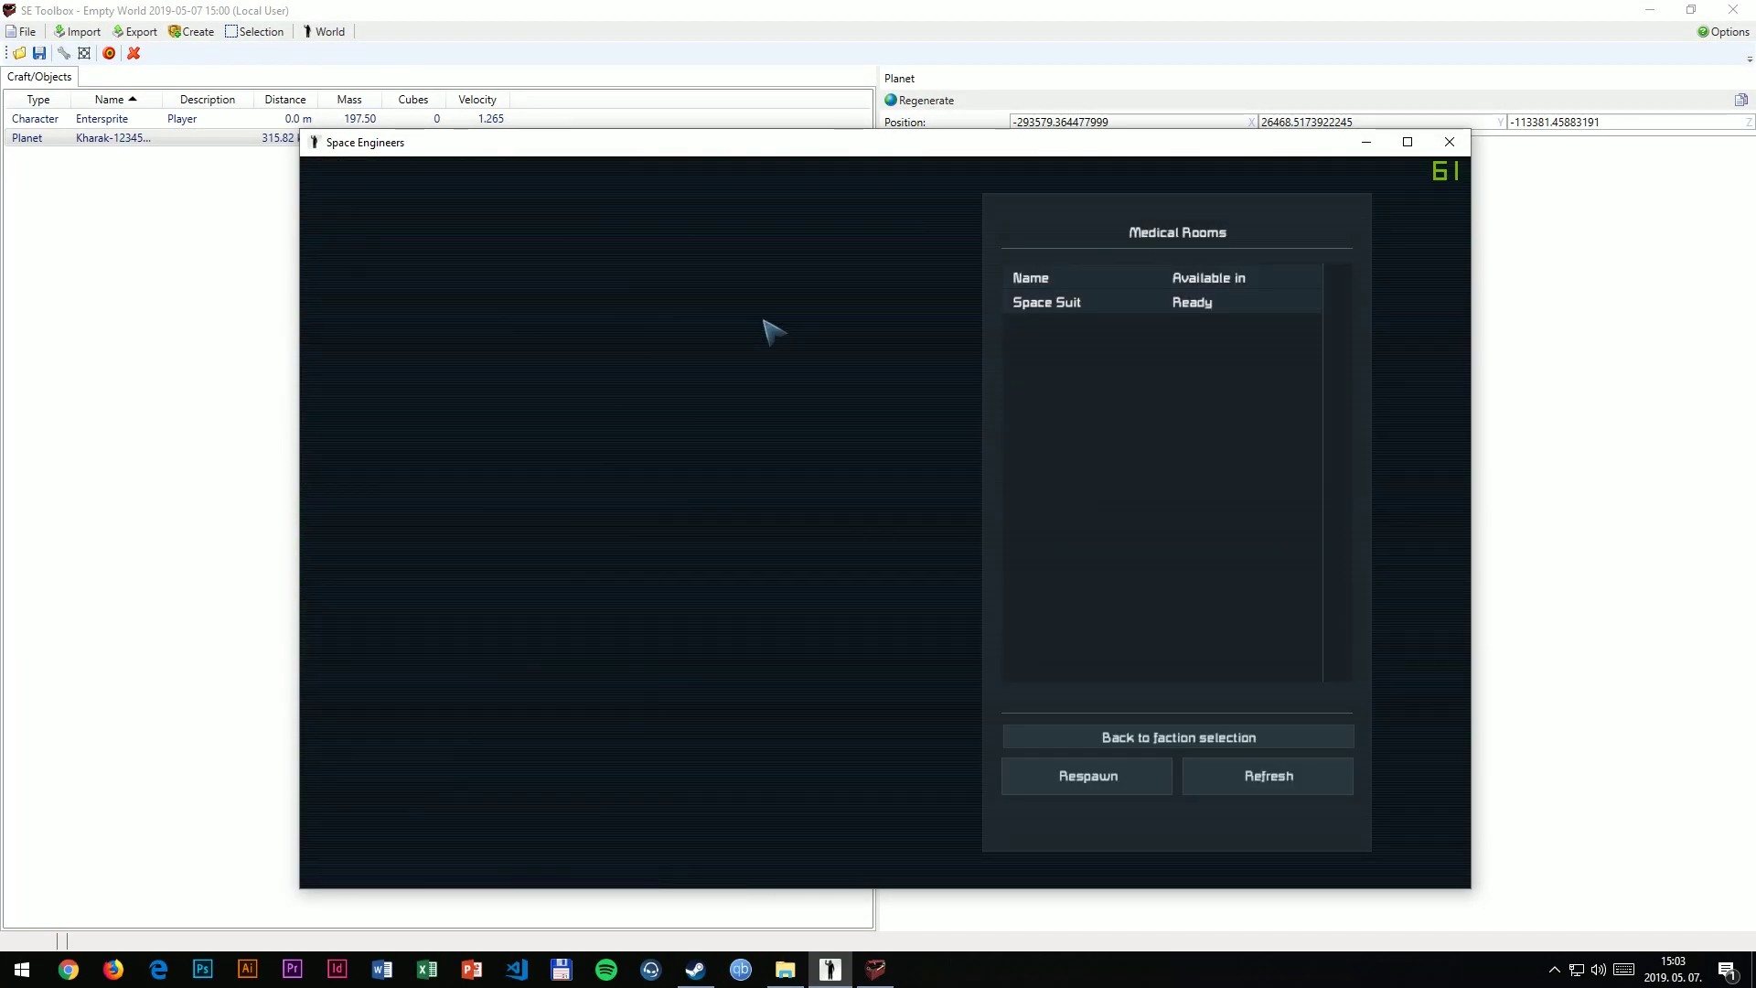
double_click(1140, 300)
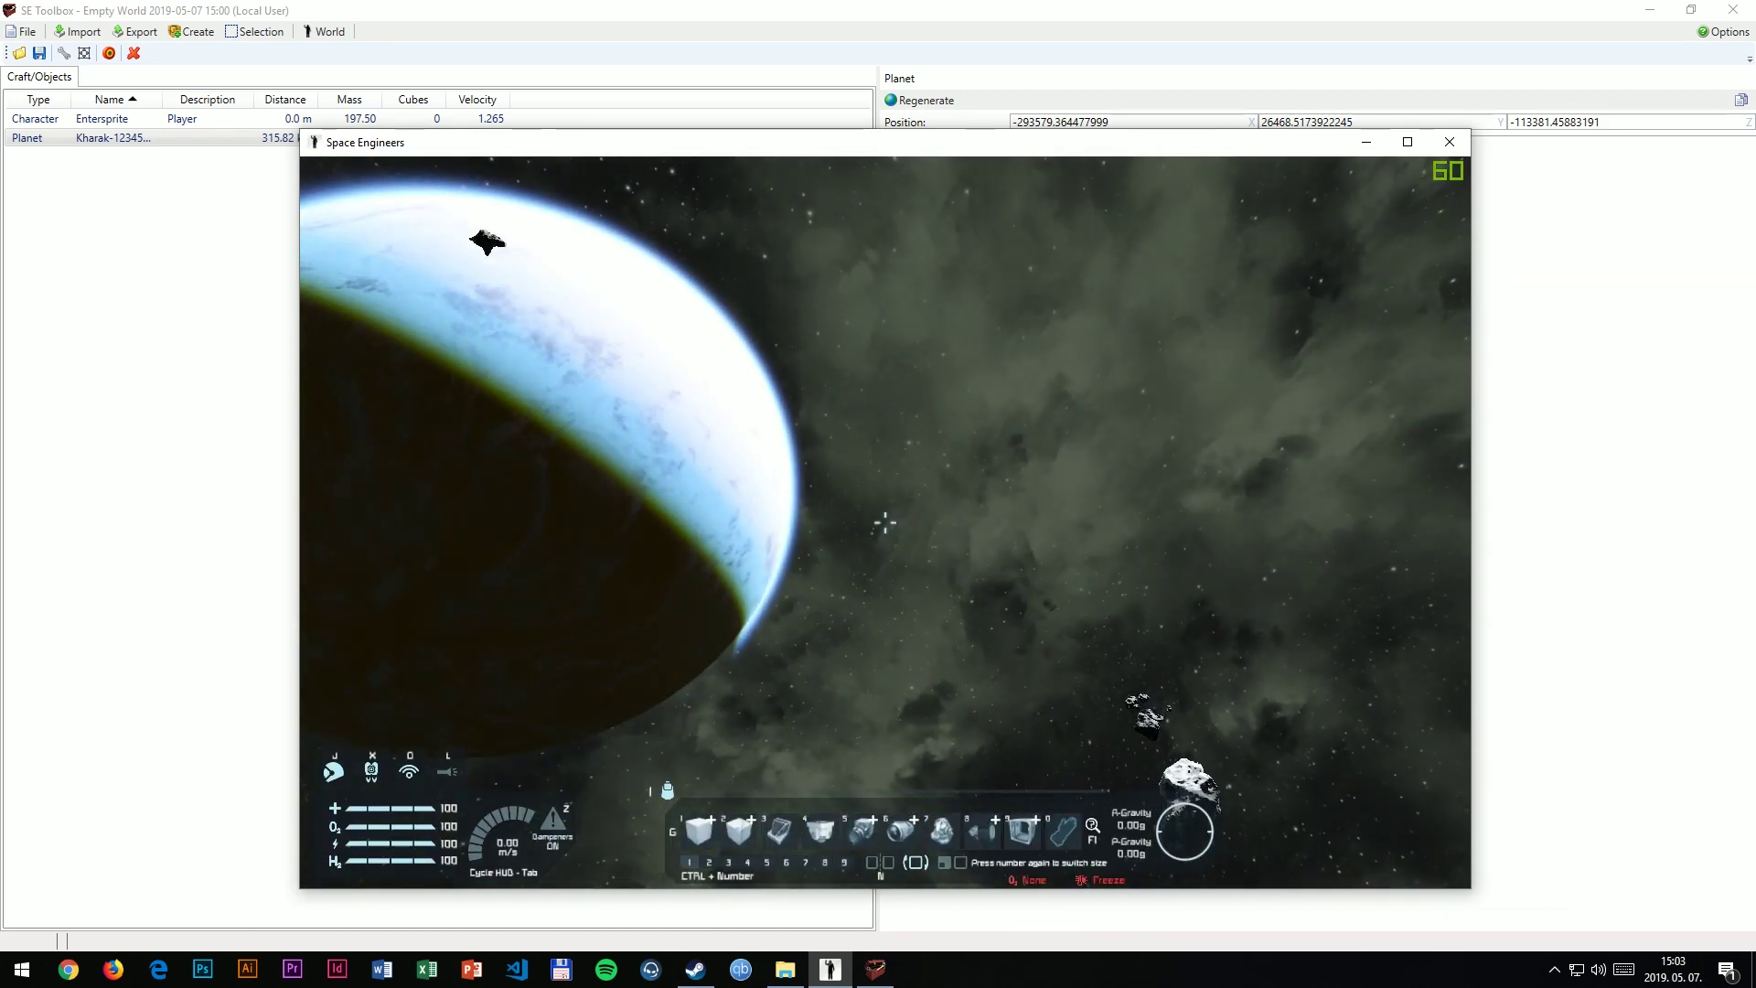
- Bring up the blueprints screen with F10 and close it again
key("F10")
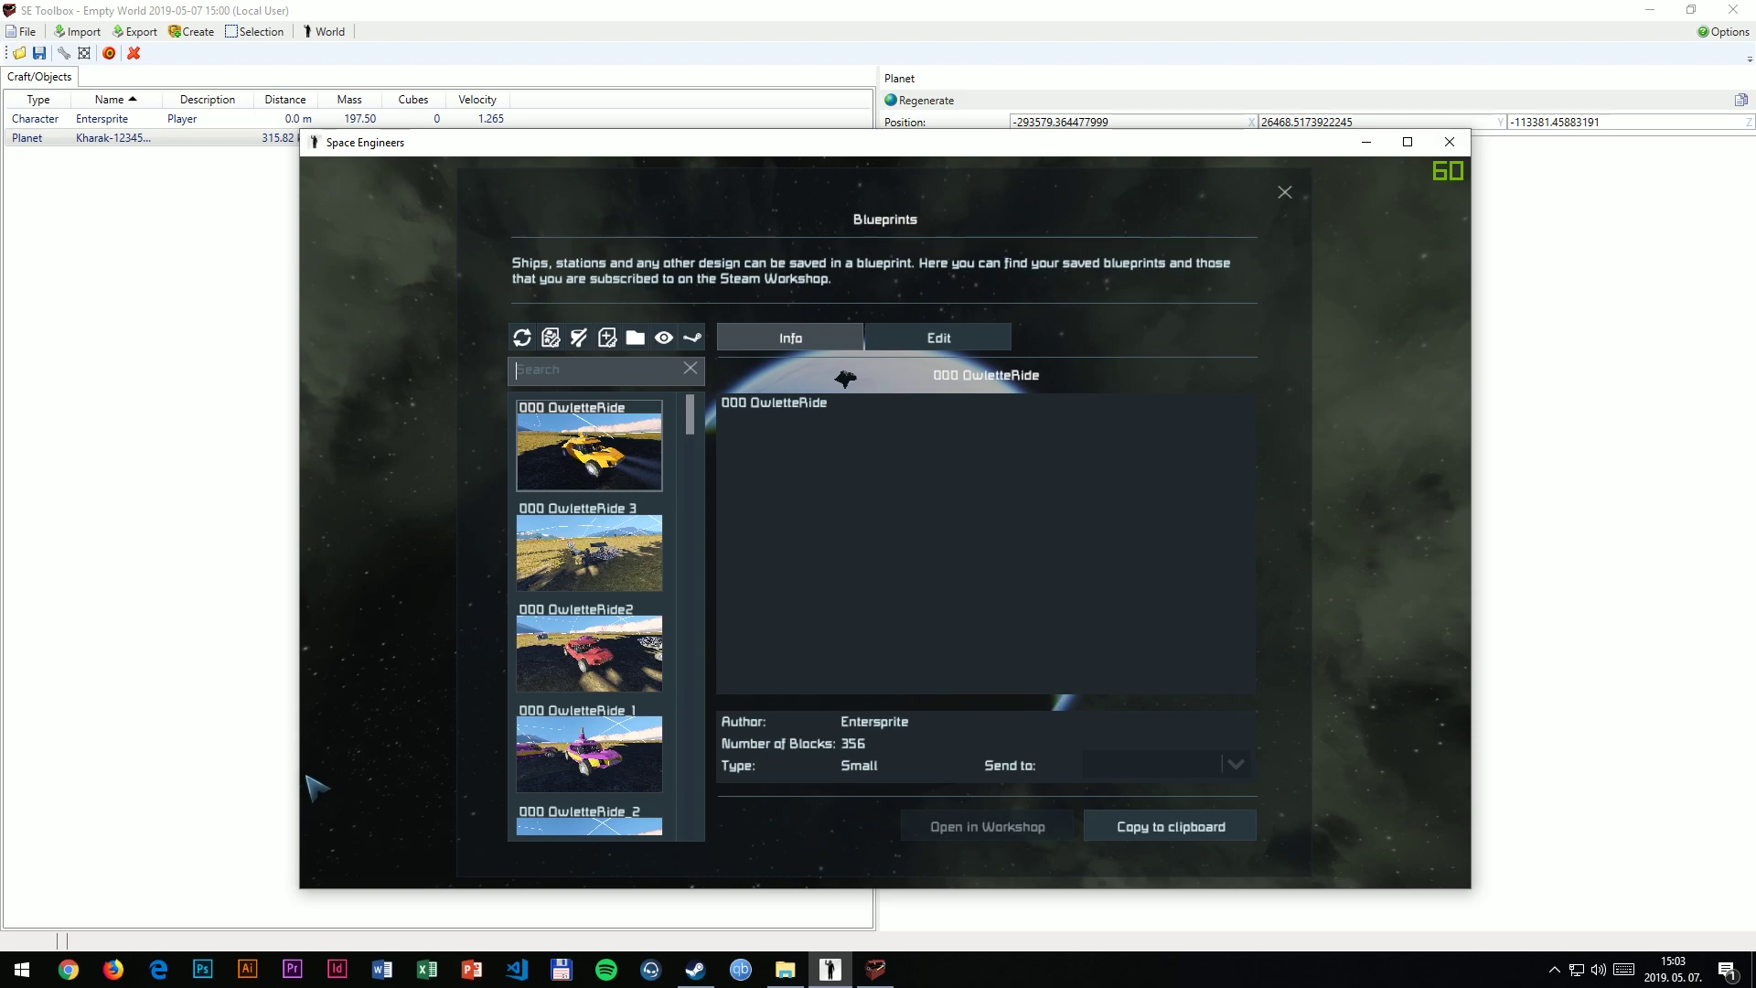
key("Escape")
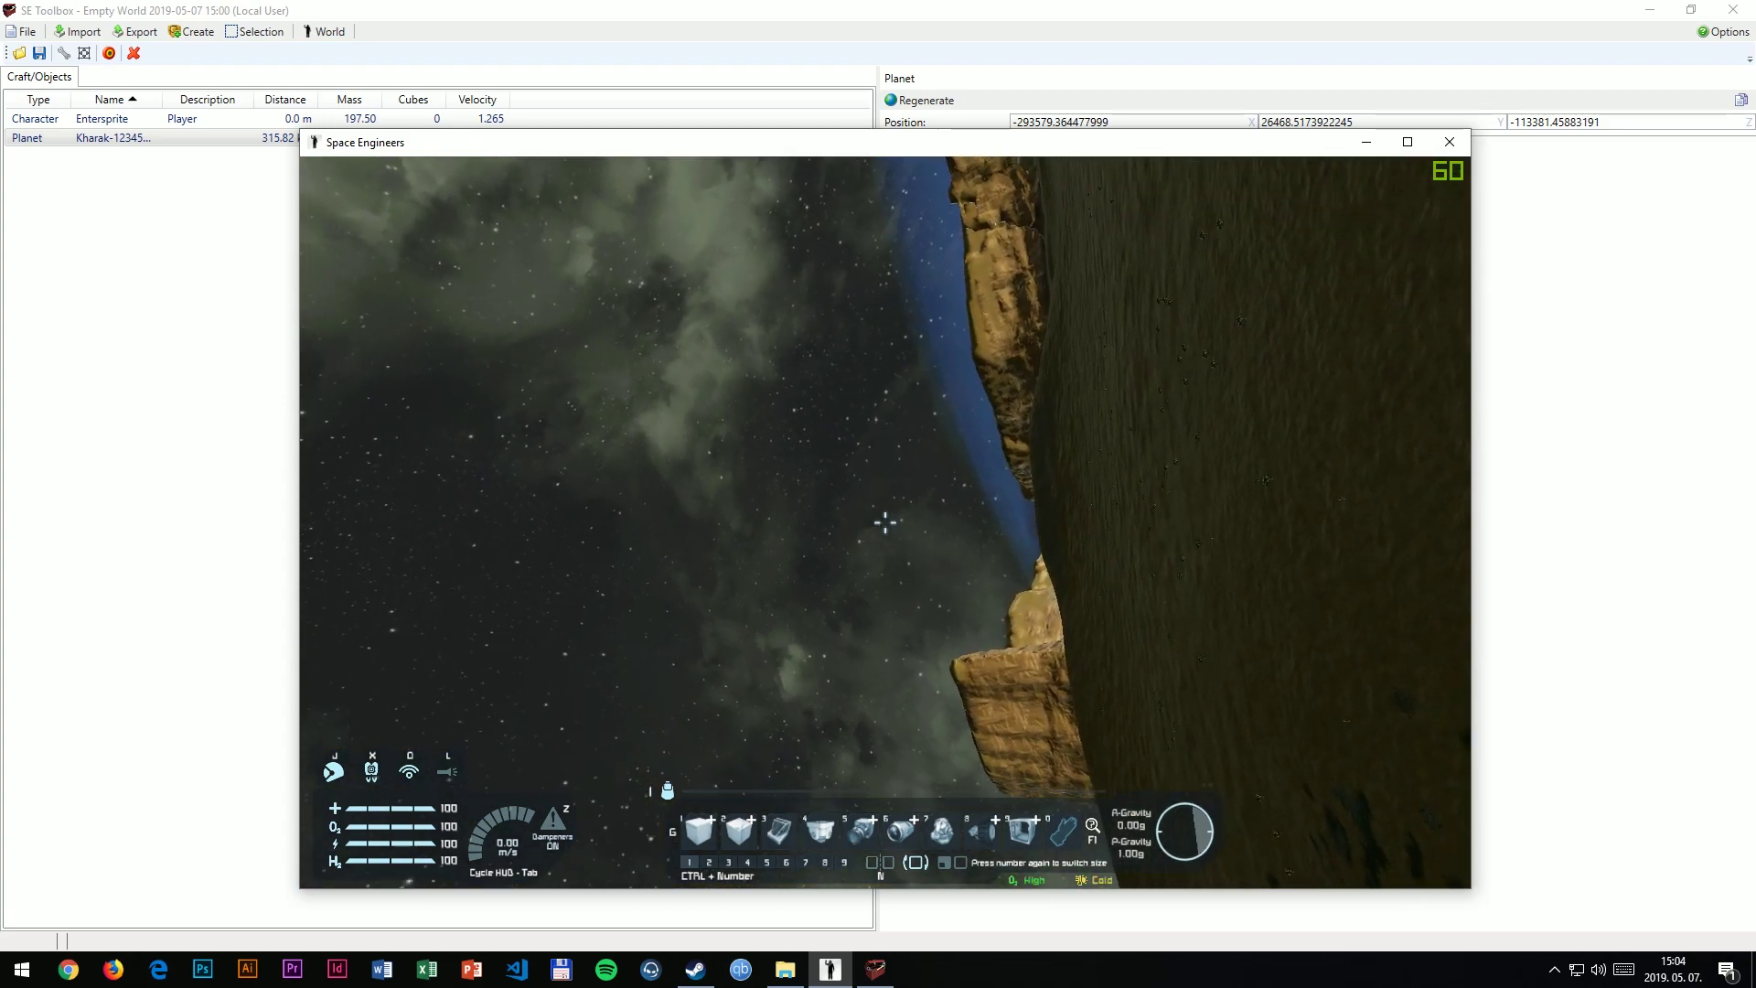
- Shift the time of day to daylight (about 51.60) with Alt+F10, then fly across the grassland
key("alt+F10")
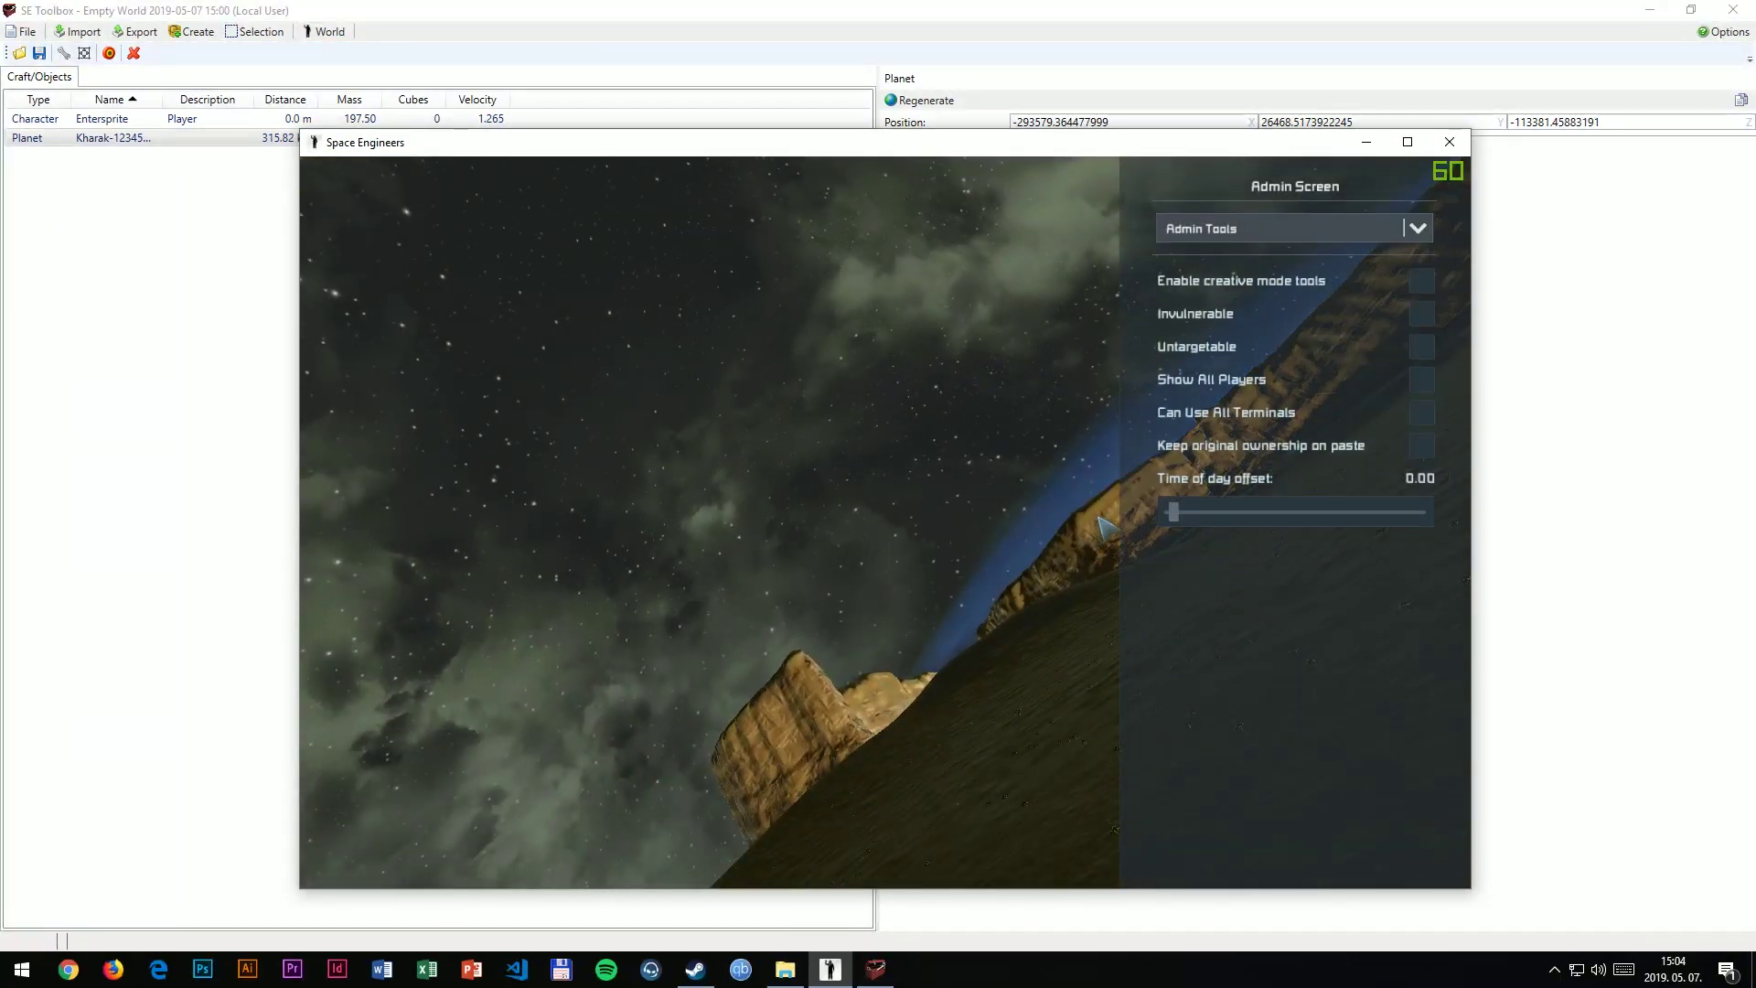
left_click_drag(1246, 509, 1278, 510)
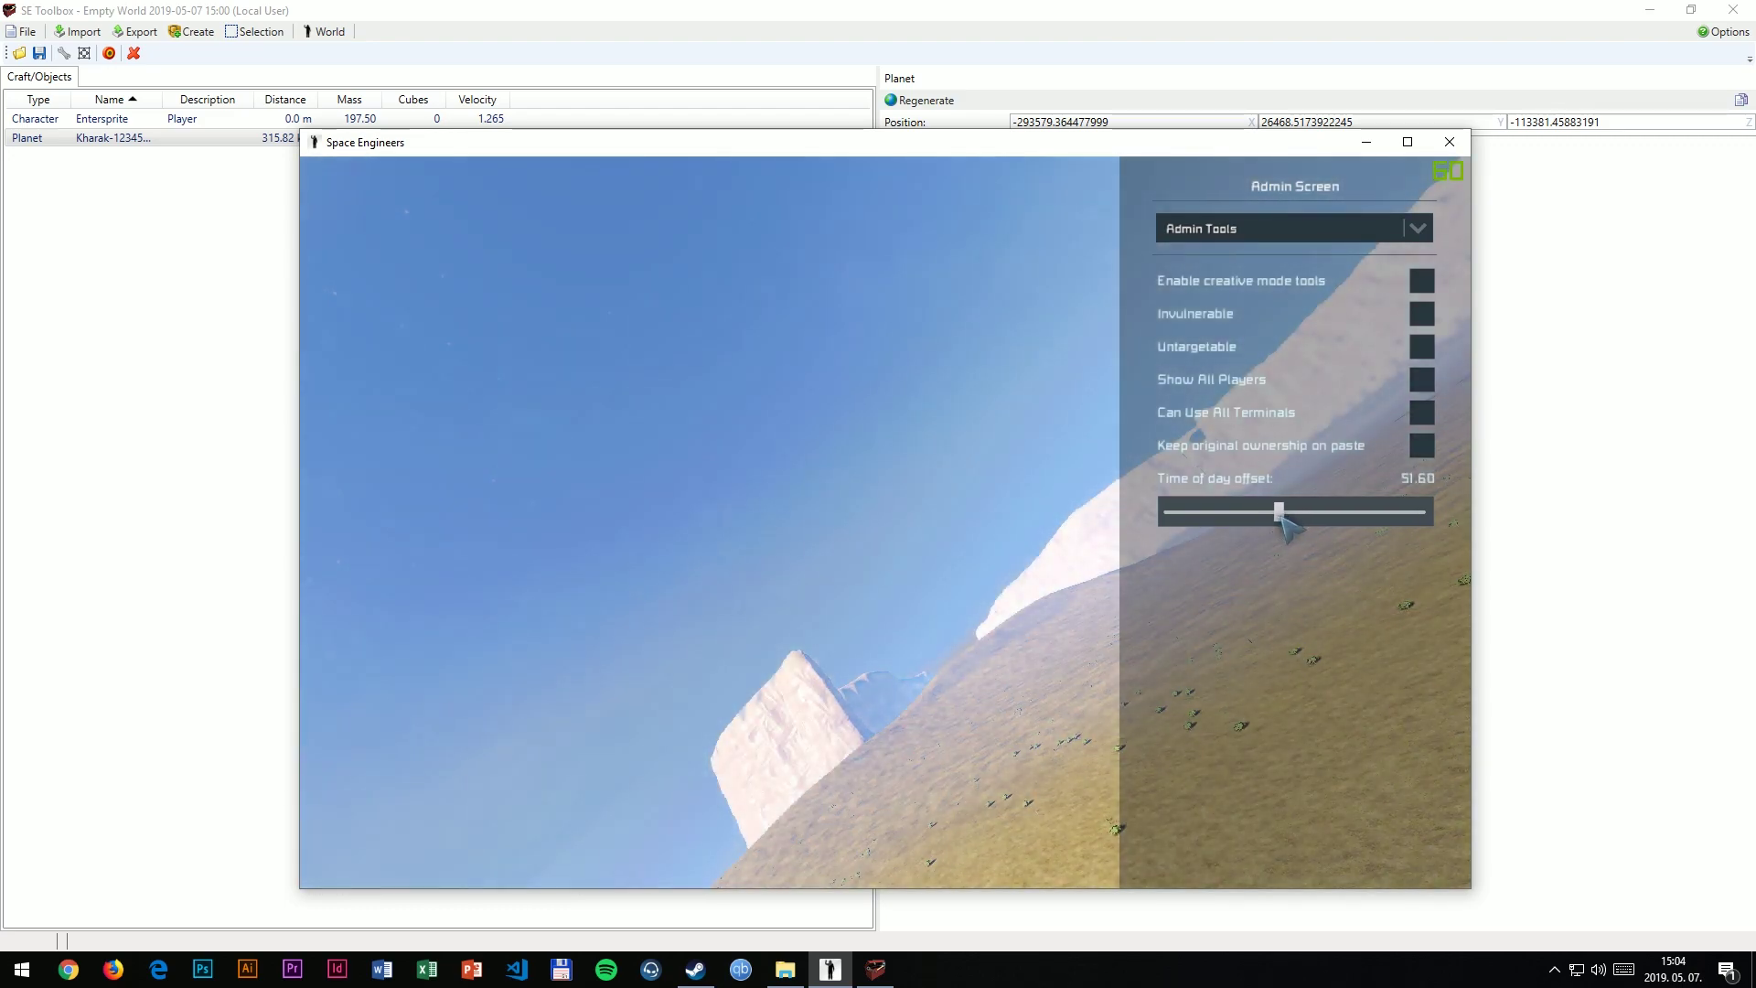
key("alt+F10")
key("x")
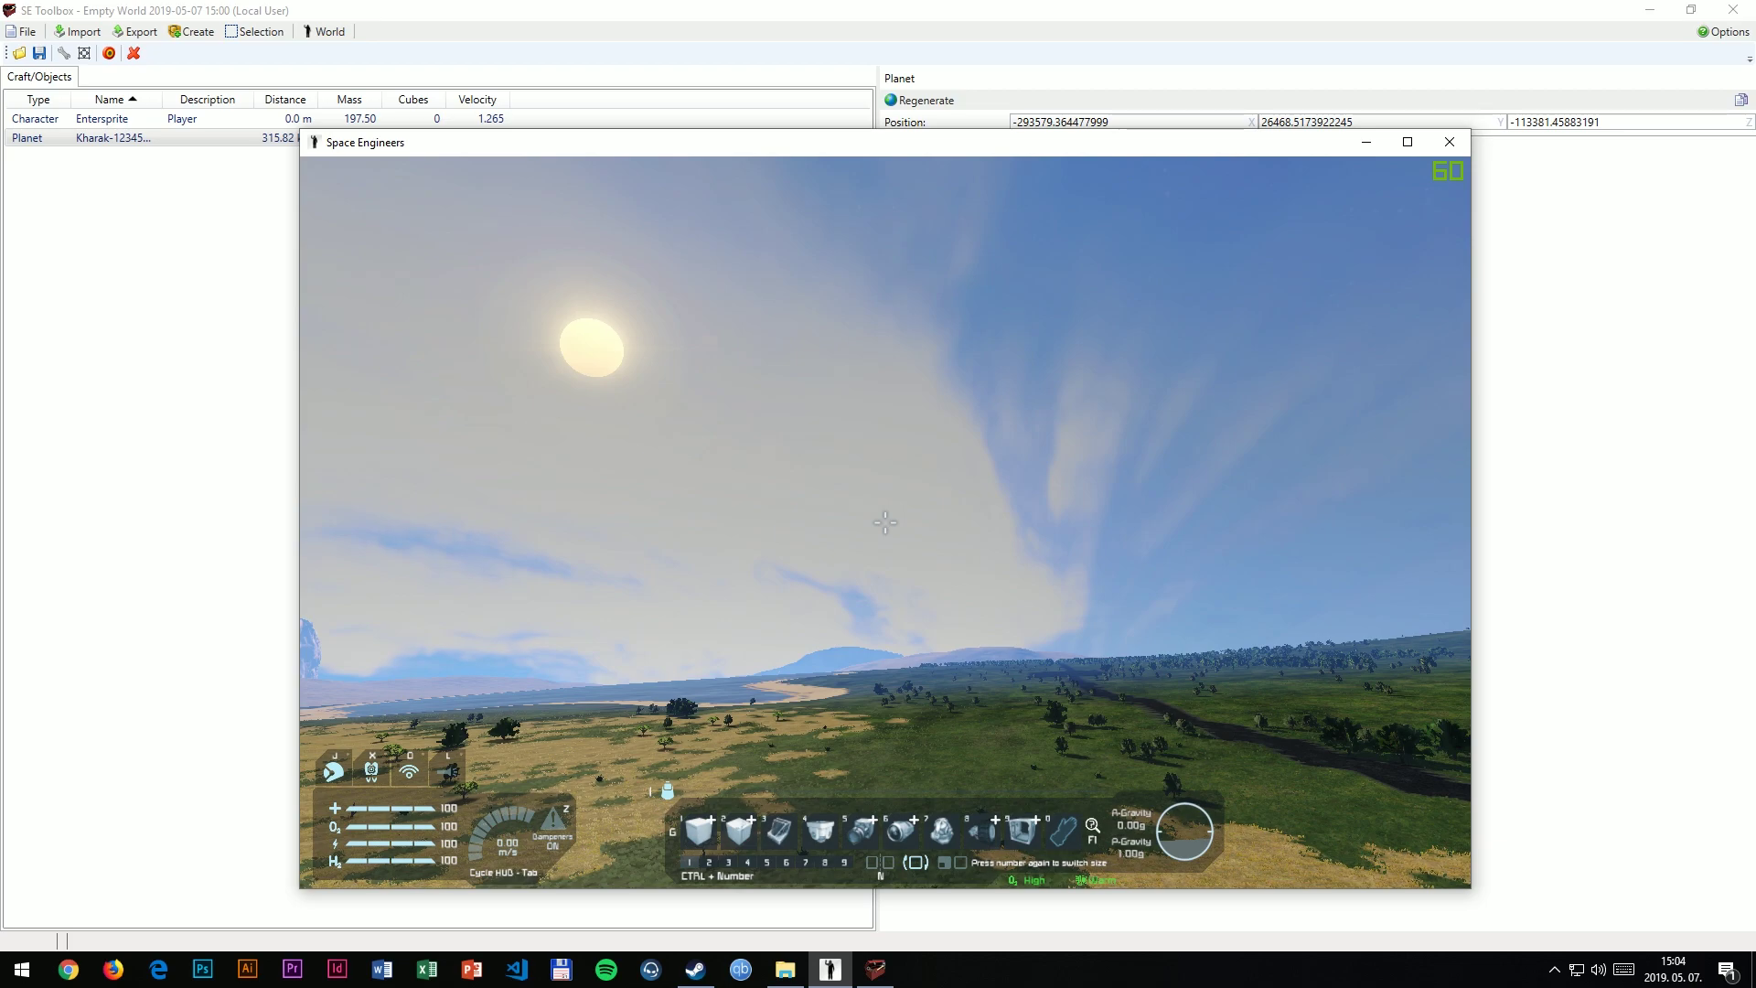
key("w")
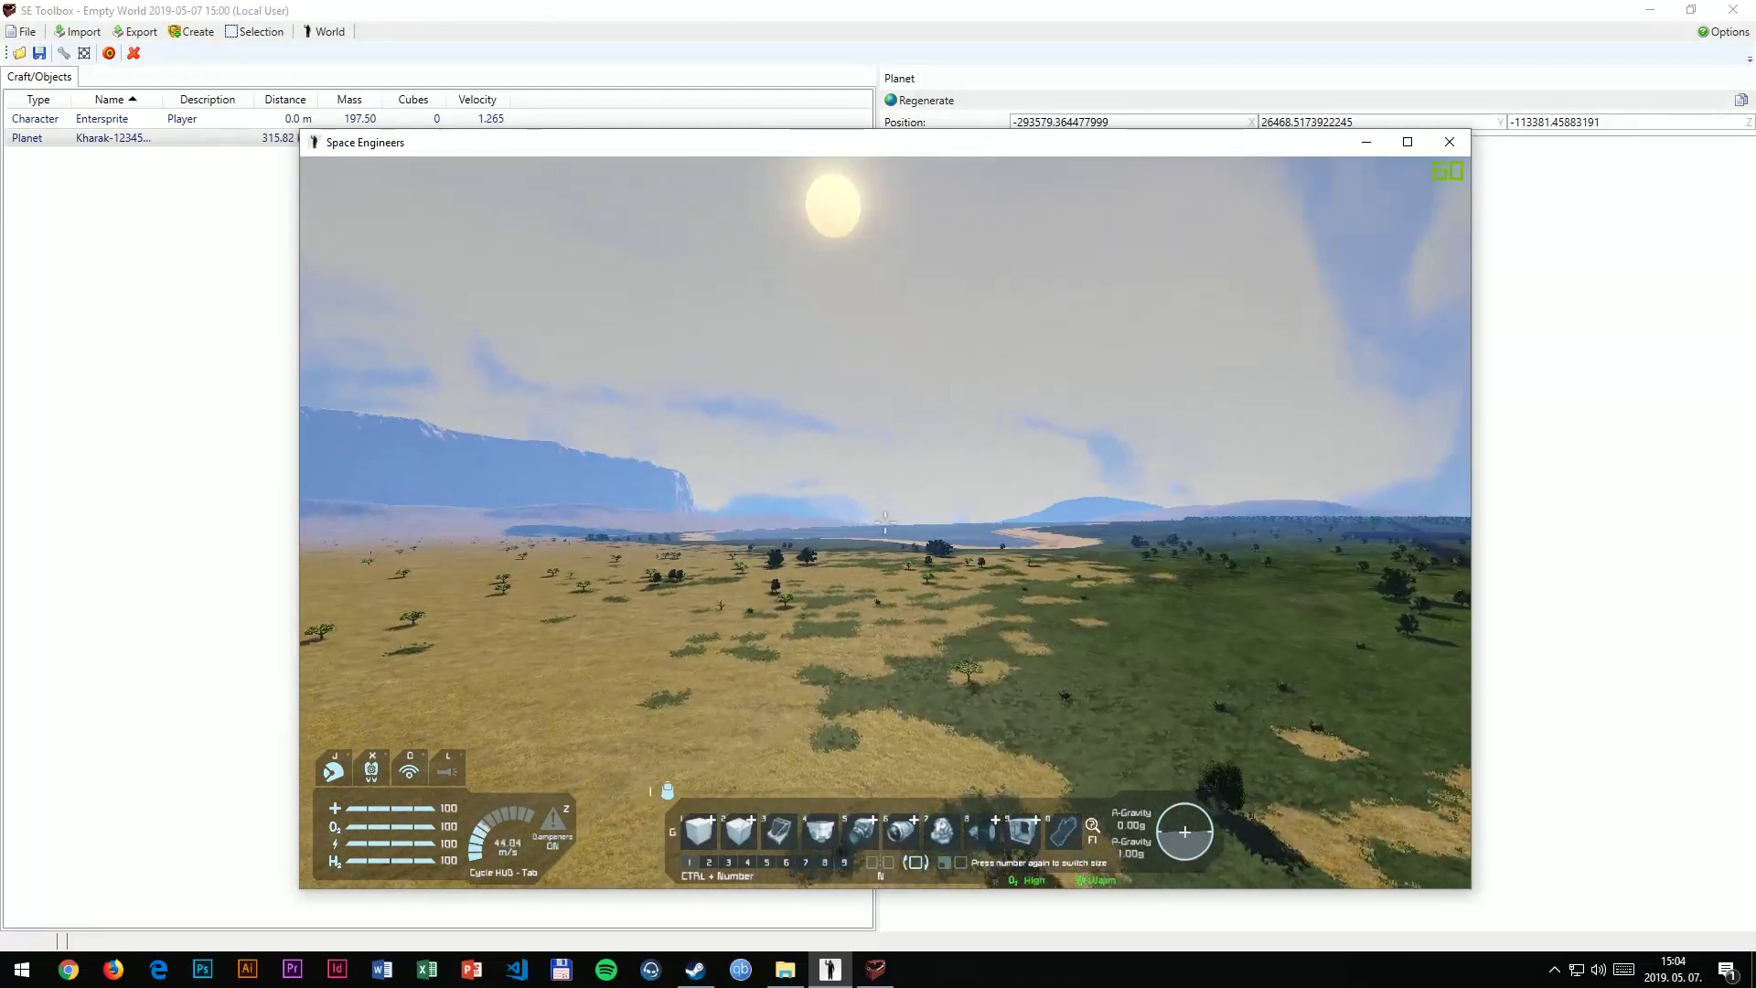